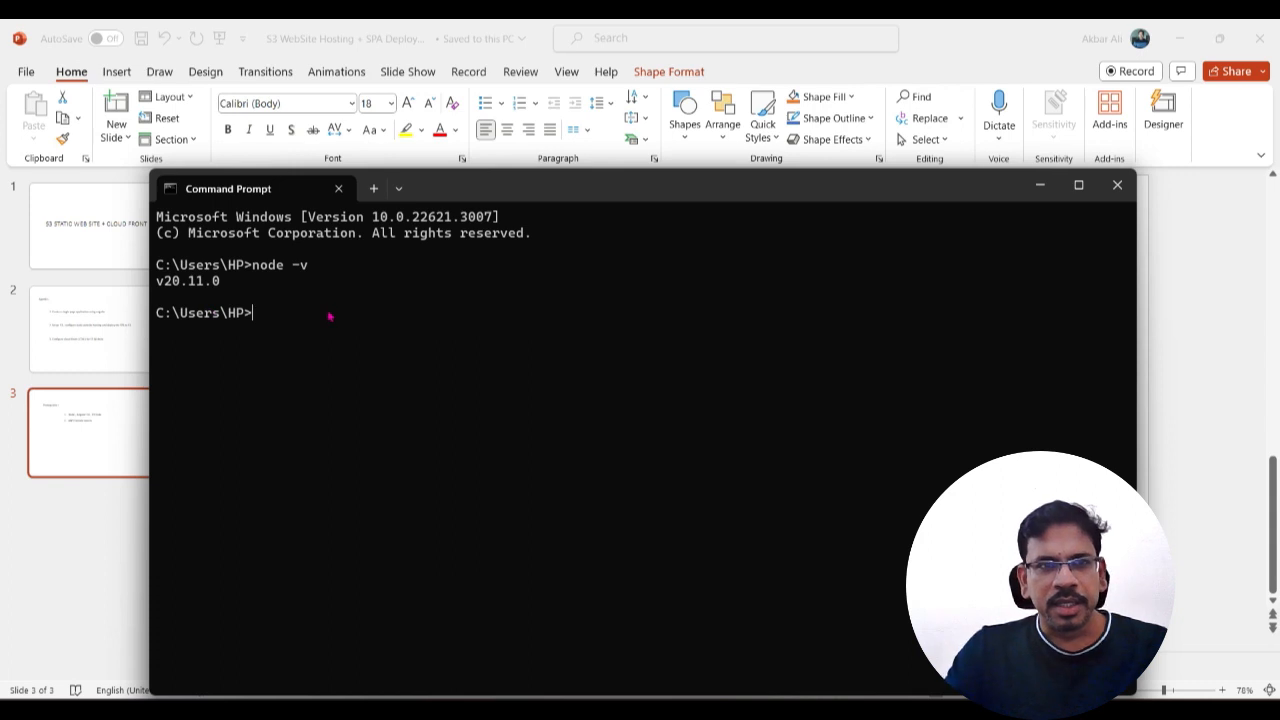
# Step: Check the installed Angular CLI version with ng v and close the Command Prompt
pyautogui.write('n')
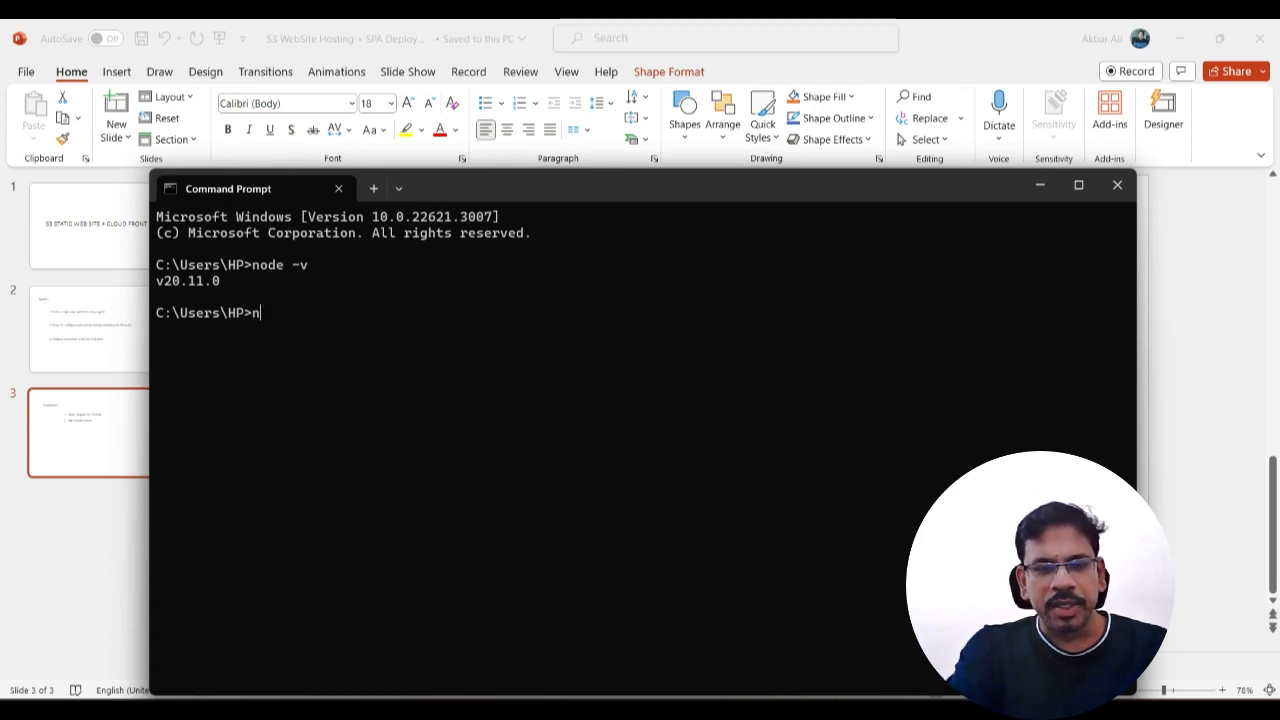
pyautogui.write('g v')
pyautogui.press('Return')
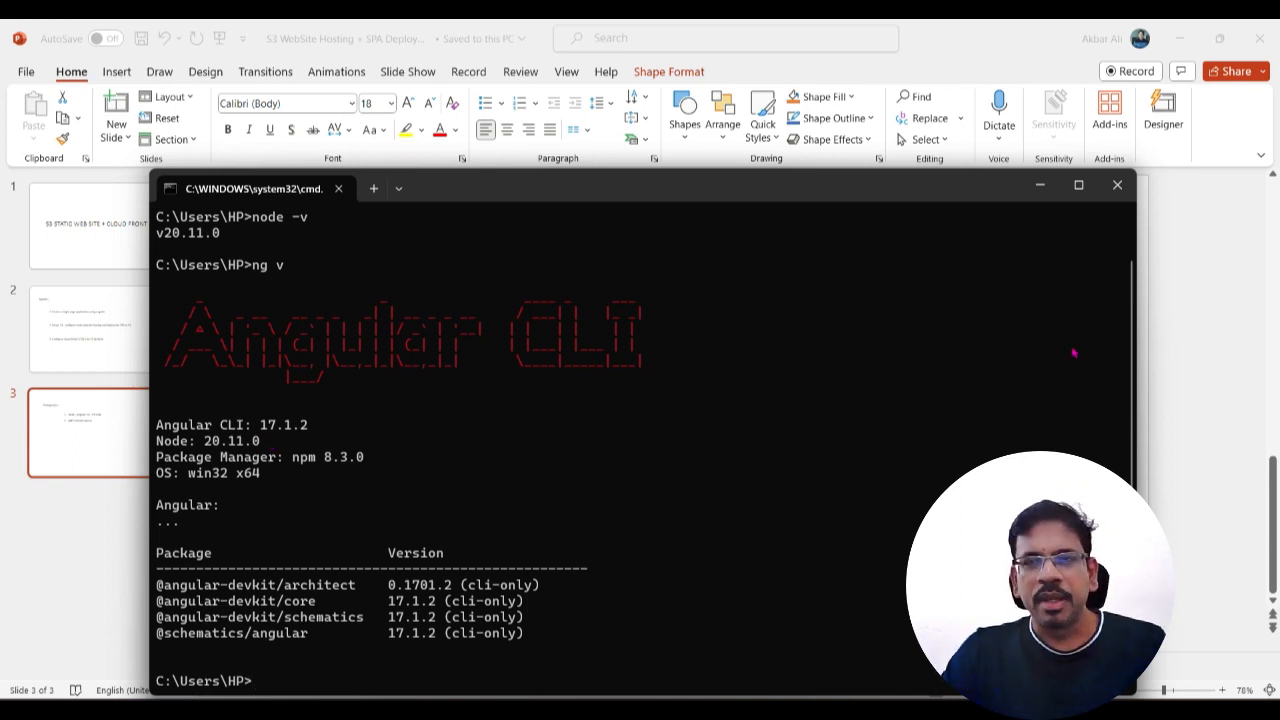
pyautogui.click(1117, 185)
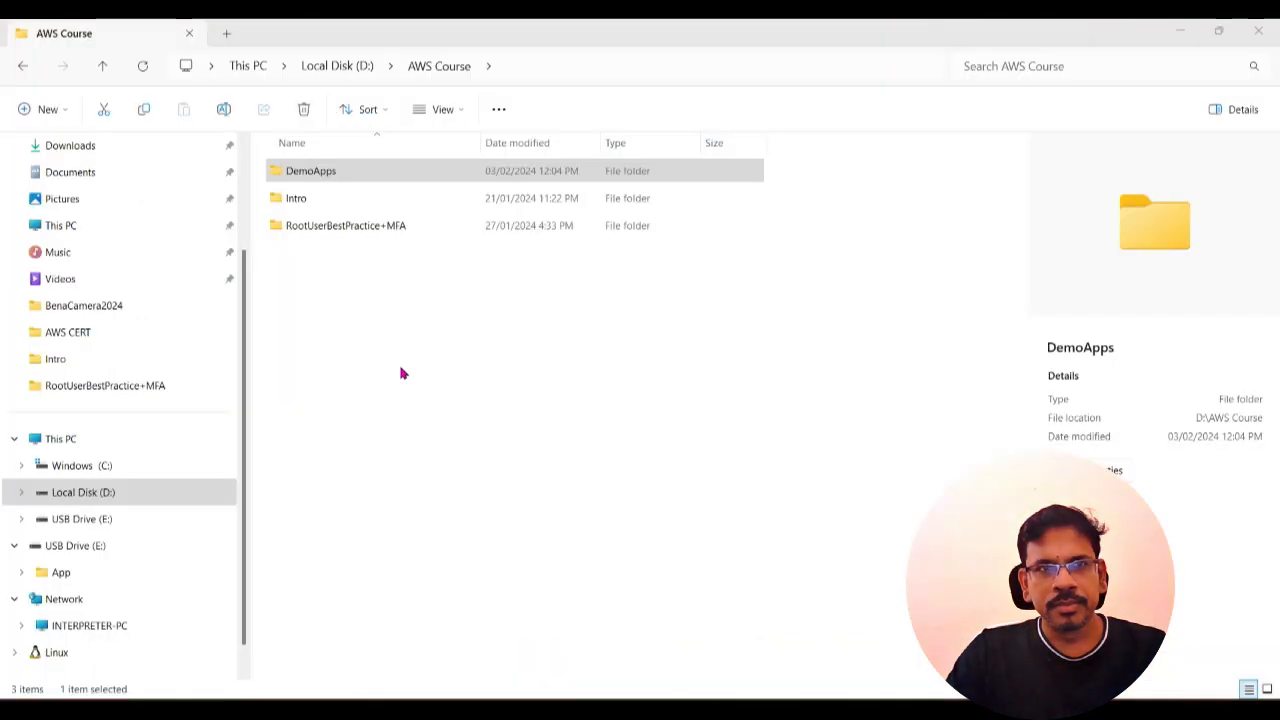
# Step: Open Git Bash in the DemoApps folder inside AWS Course
pyautogui.click(400, 366)
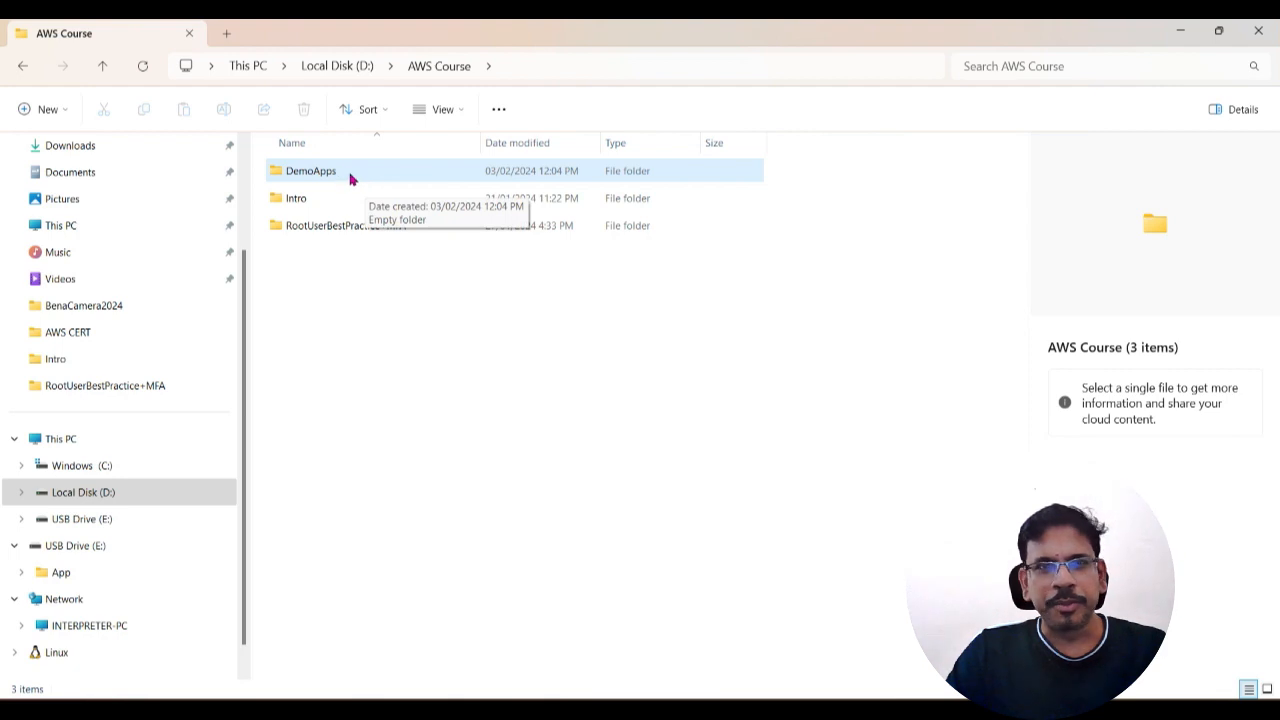
pyautogui.click(337, 174)
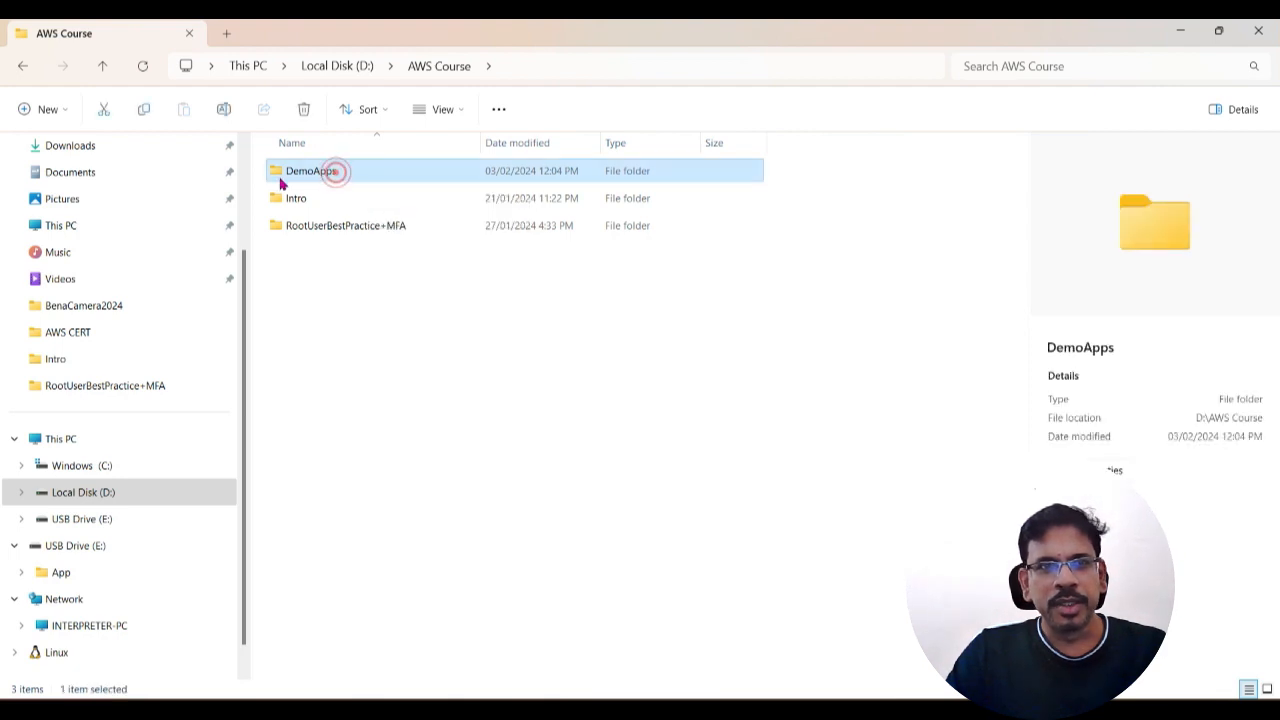
pyautogui.rightClick(335, 177)
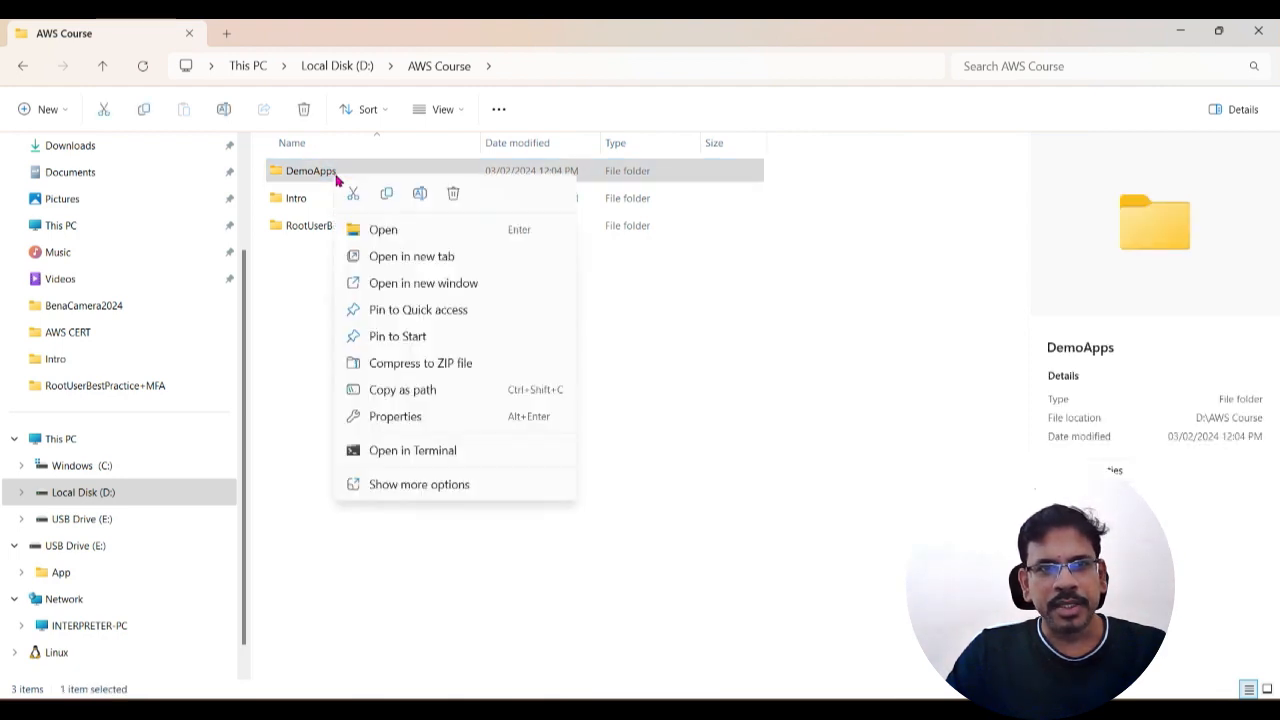
pyautogui.click(420, 486)
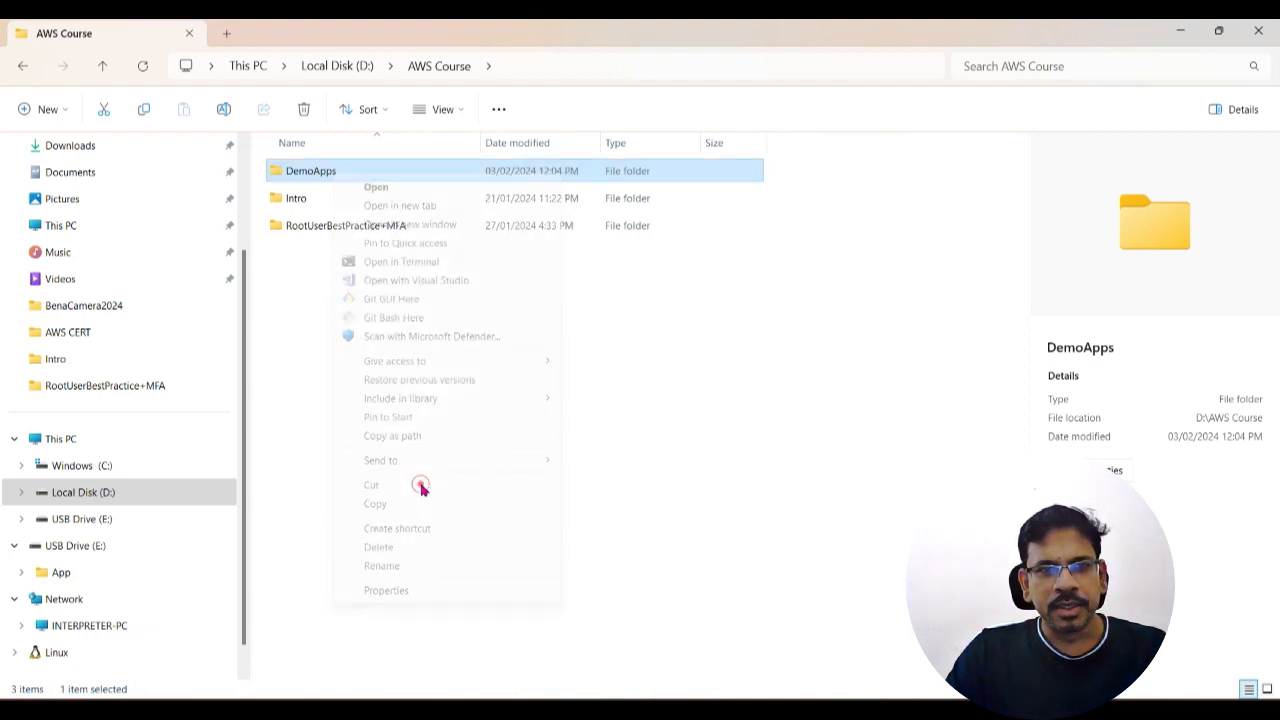
pyautogui.click(430, 320)
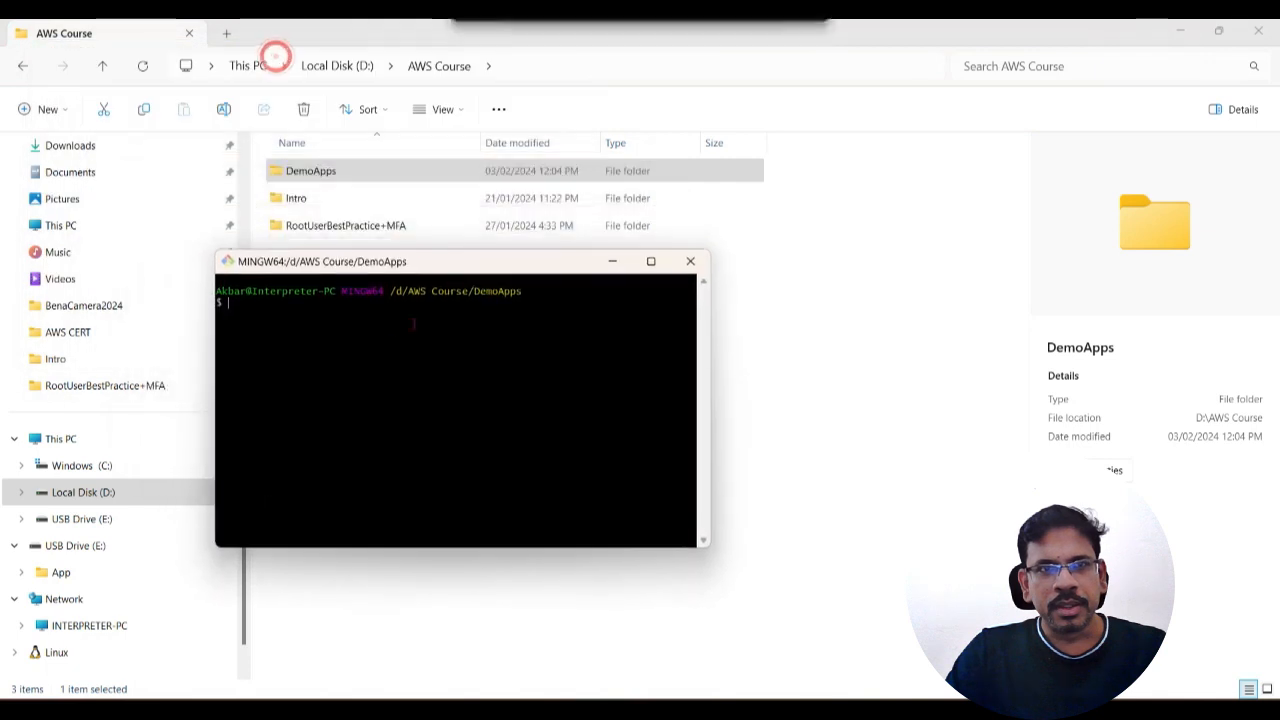
# Step: Create an Angular project named sampleapp2 with the command ng new sampleapp2
pyautogui.click(331, 332)
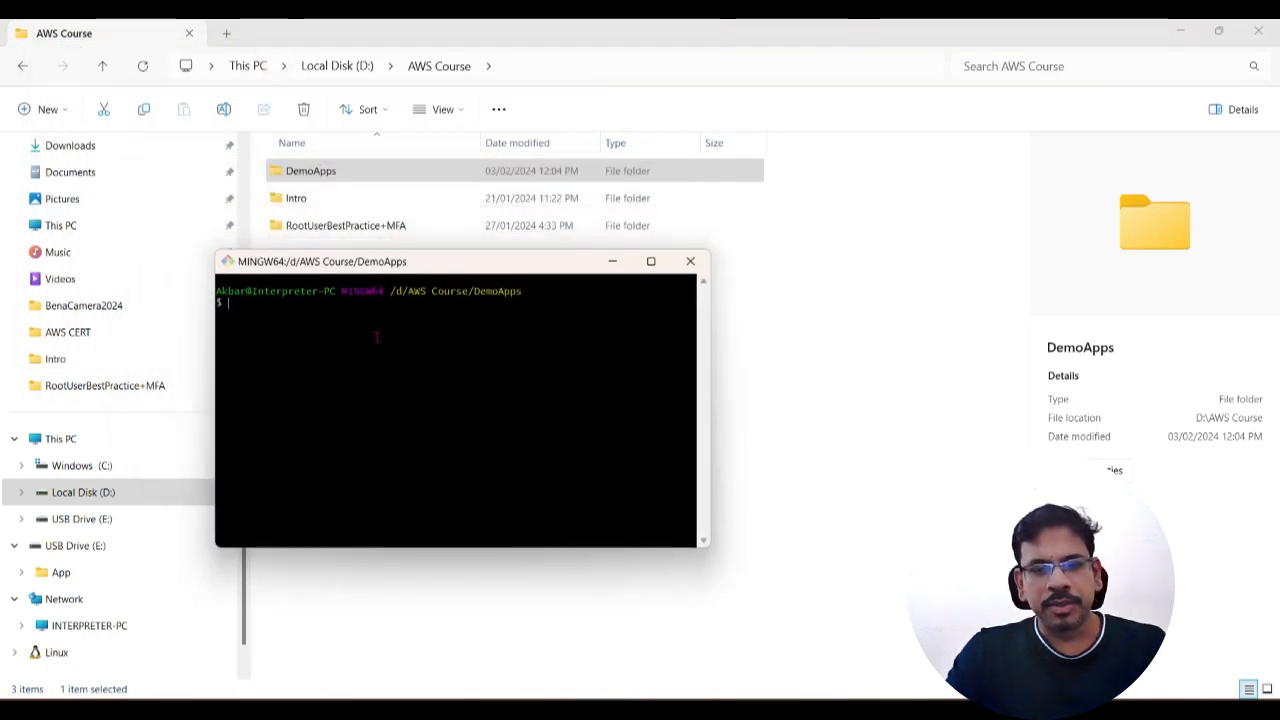
pyautogui.write('ng new d')
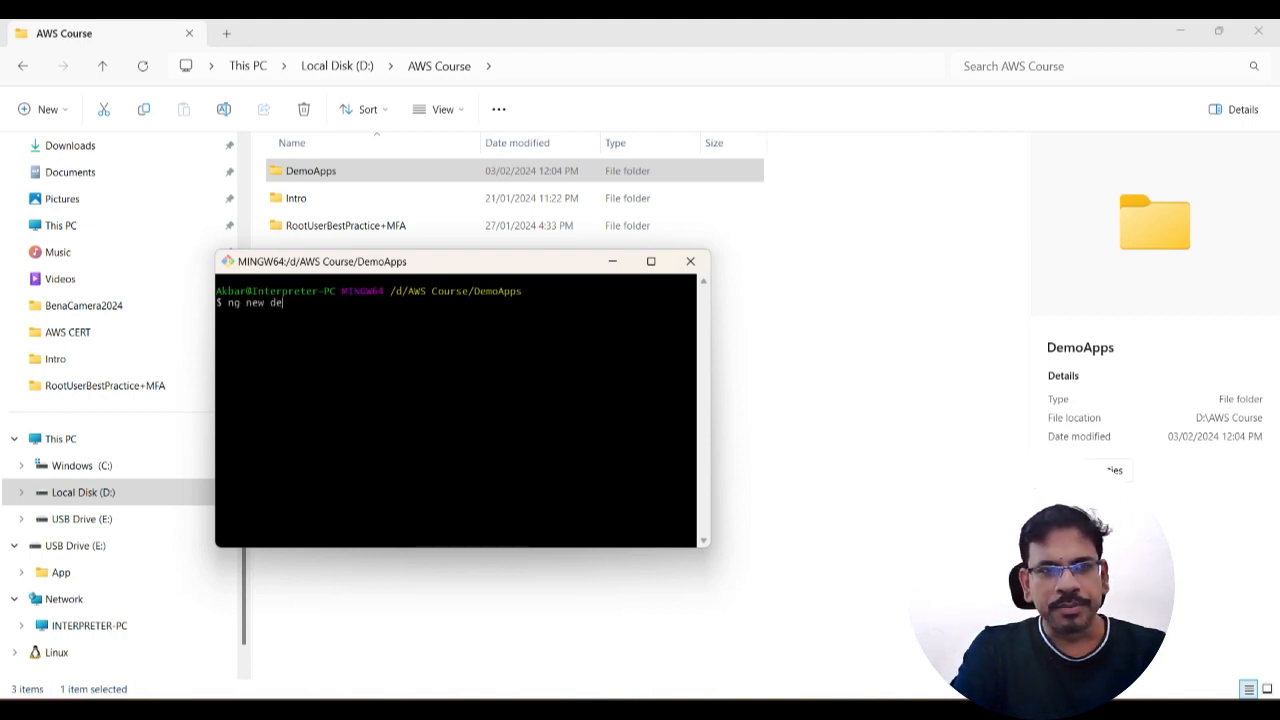
pyautogui.press('BackSpace')
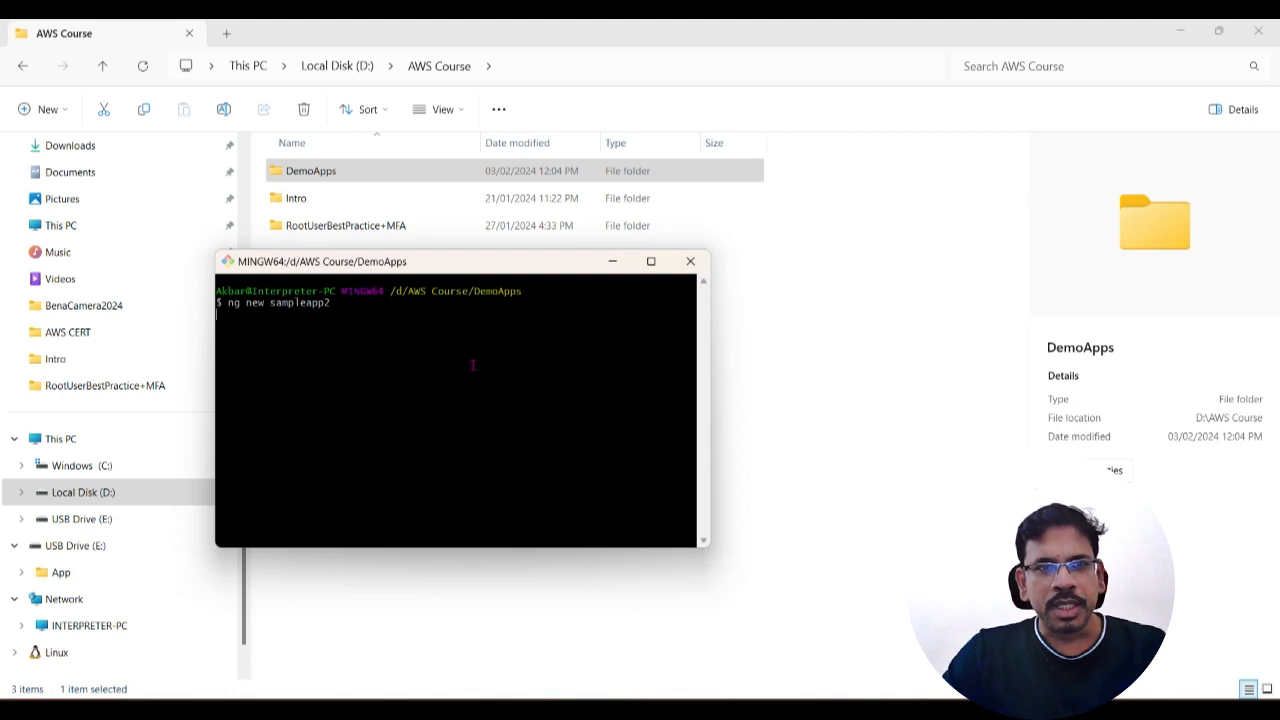
pyautogui.press('Return')
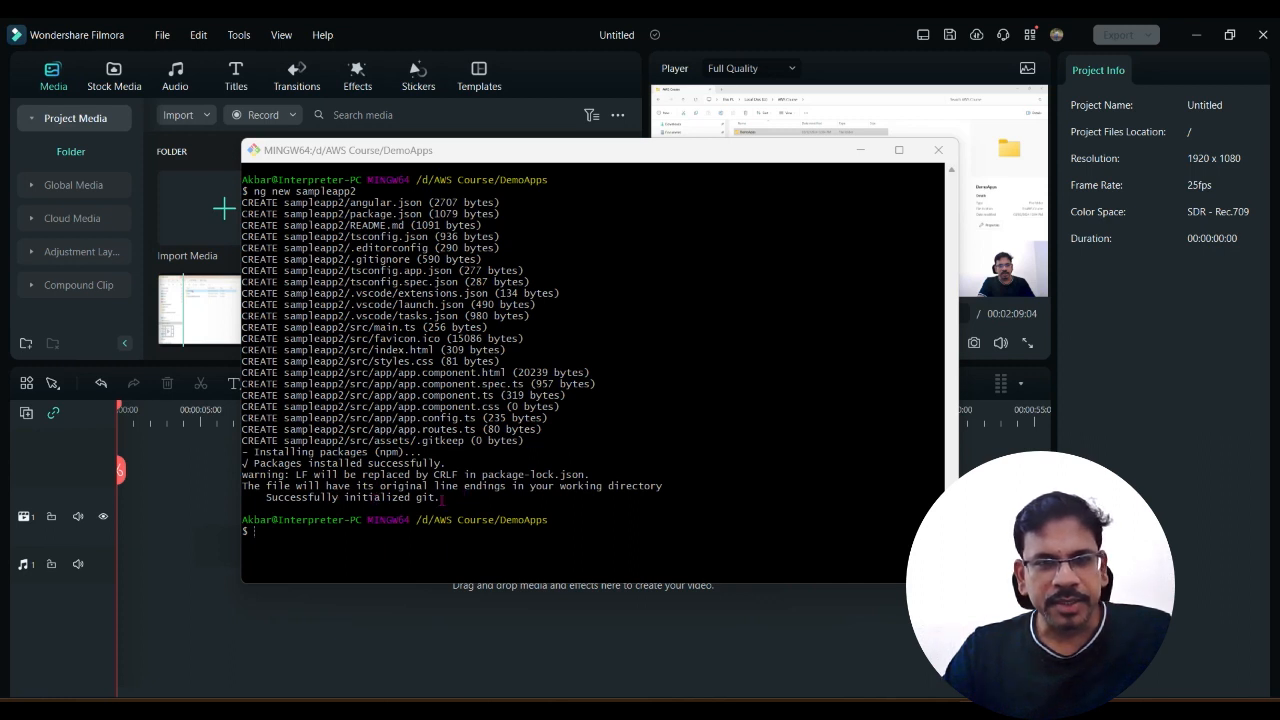
# Step: Change into the new project with cd sampleapp2 and open it in Visual Studio Code with code
pyautogui.click(304, 531)
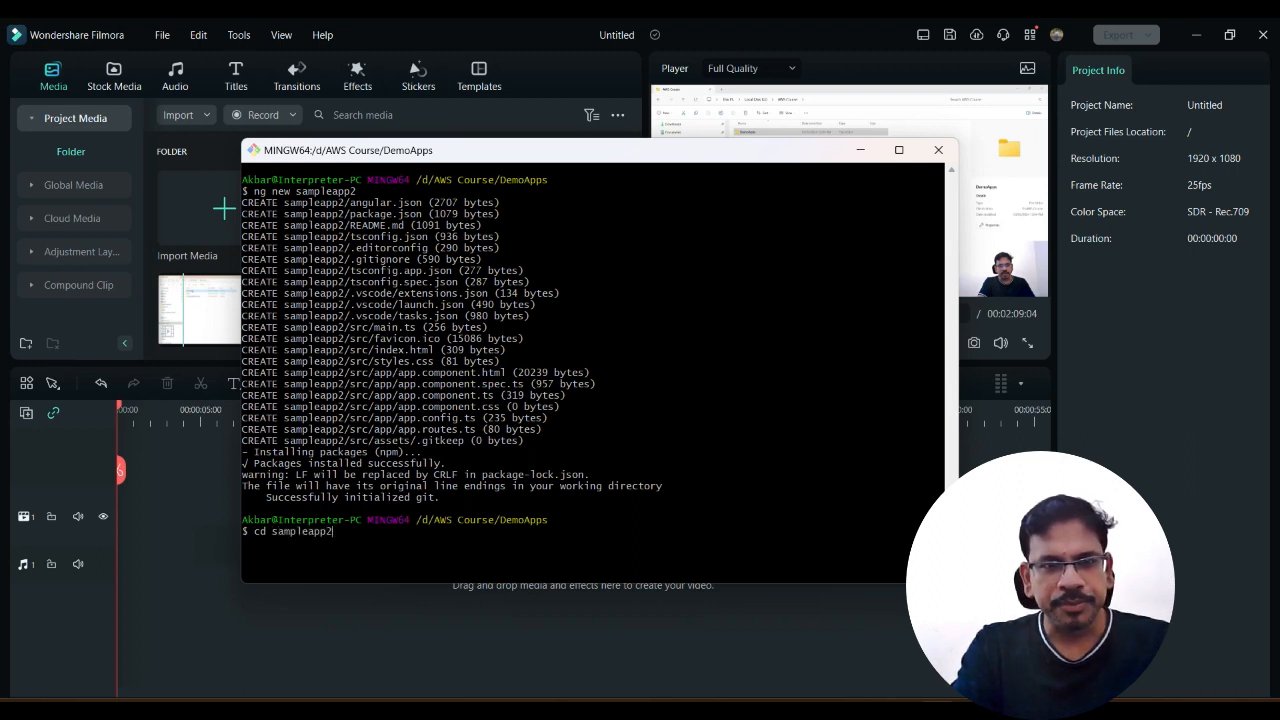
pyautogui.press('Return')
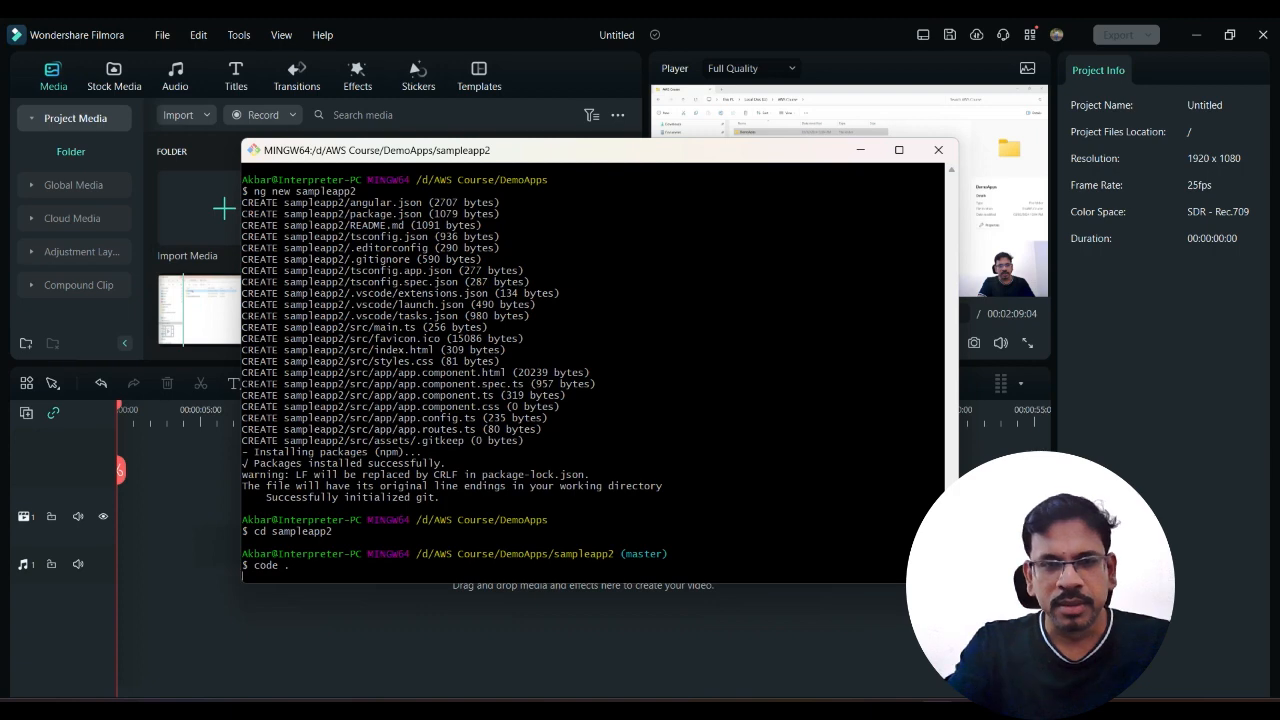
pyautogui.press('Return')
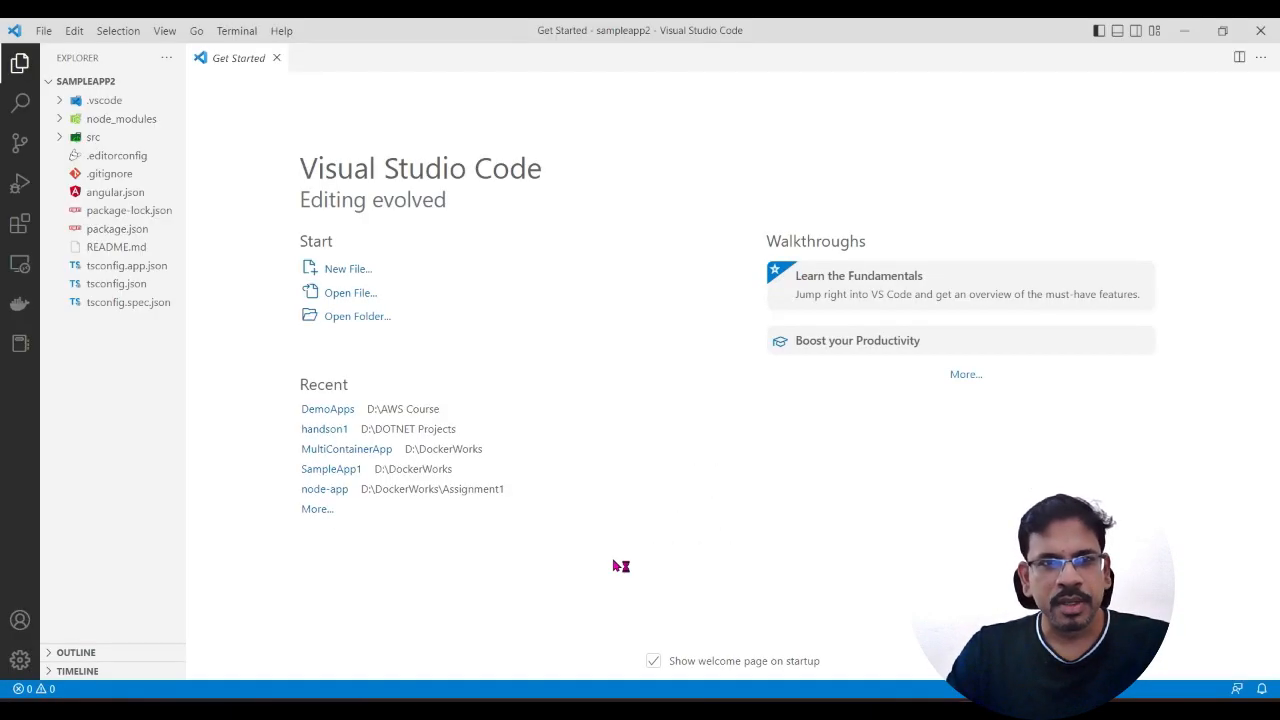
# Step: Close the Get Started page and dismiss both notifications
pyautogui.click(276, 57)
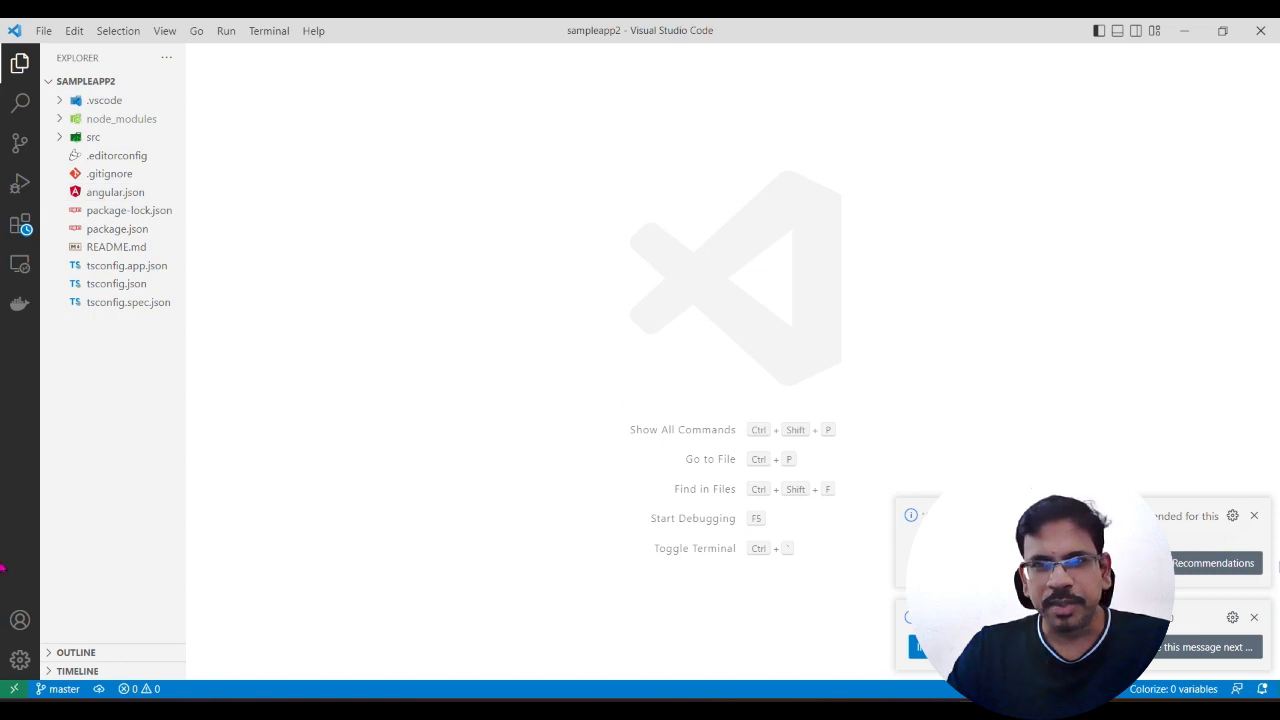
pyautogui.click(1253, 516)
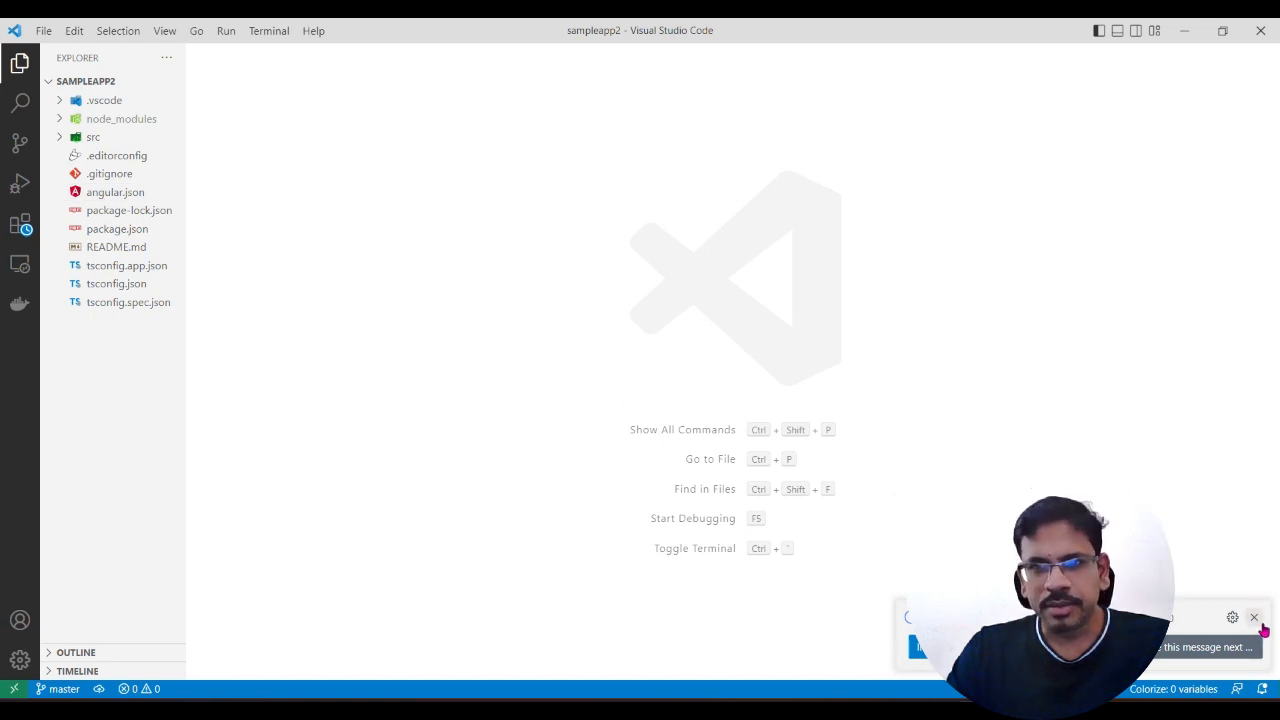
pyautogui.click(1254, 617)
# Step: Expand the src and app folders in a widened file explorer and open index.html for viewing
pyautogui.click(93, 138)
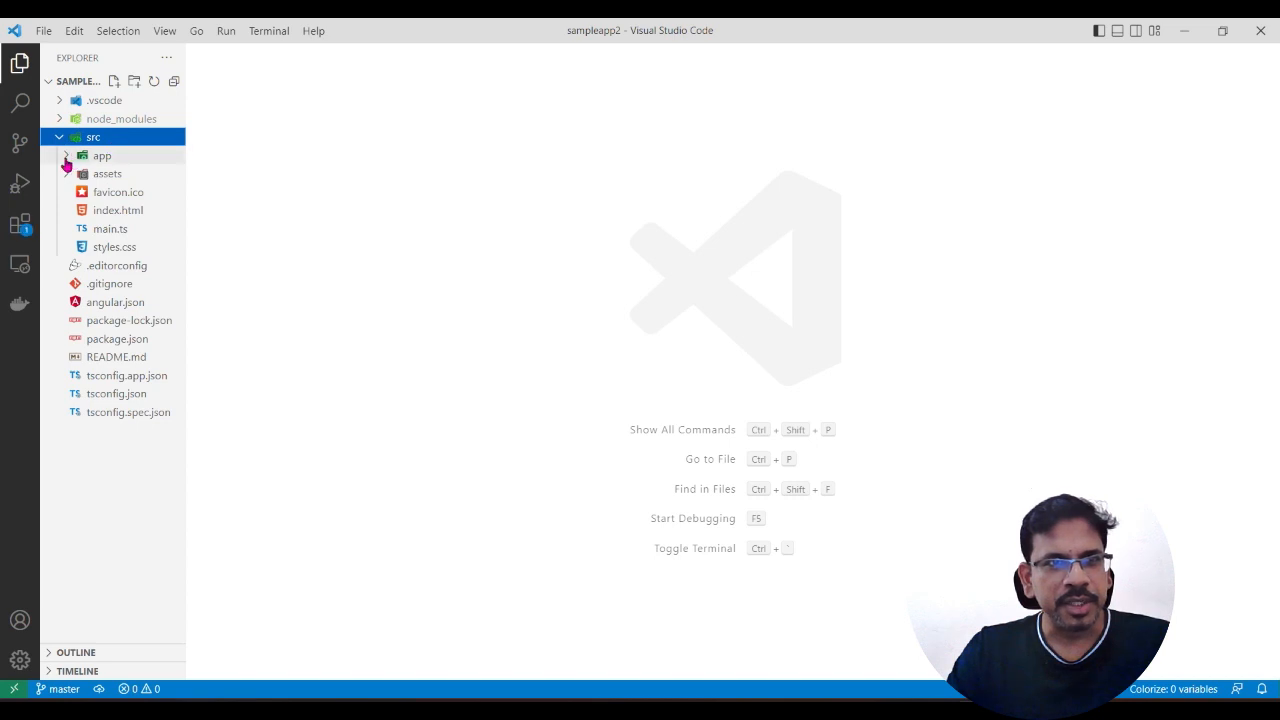
pyautogui.click(66, 157)
pyautogui.moveTo(185, 191); pyautogui.dragTo(341, 197)
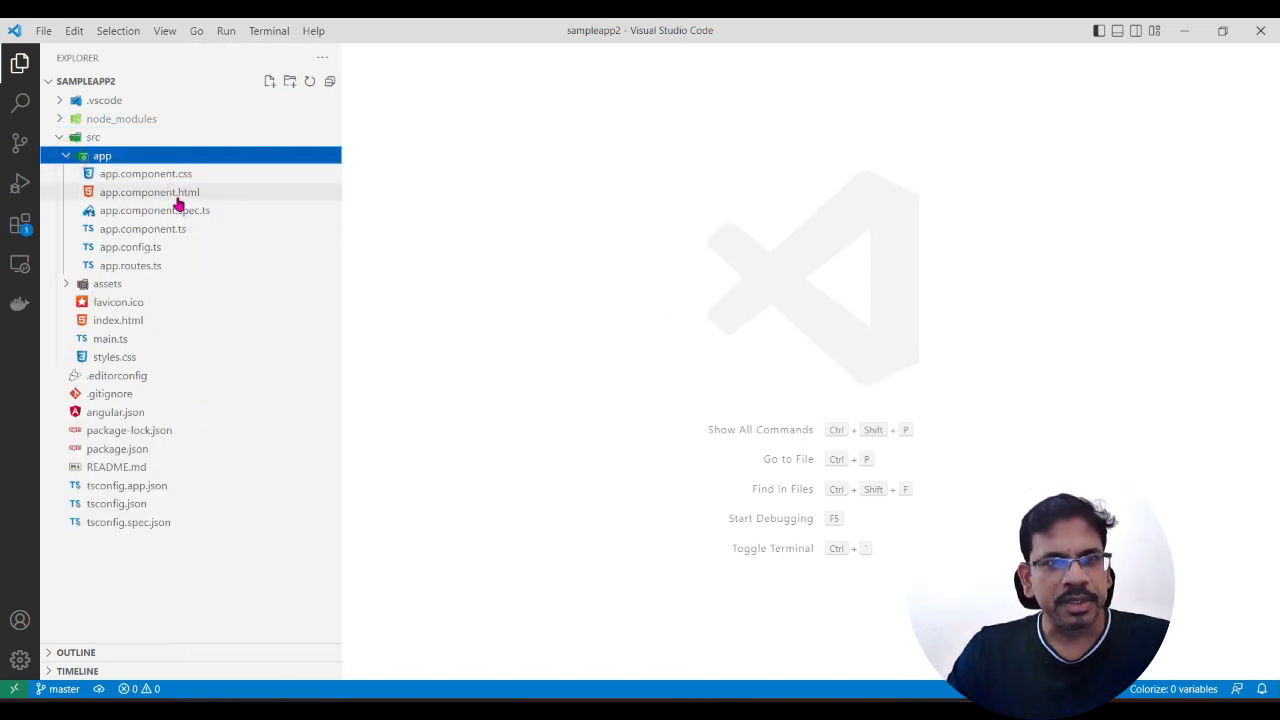
pyautogui.click(125, 326)
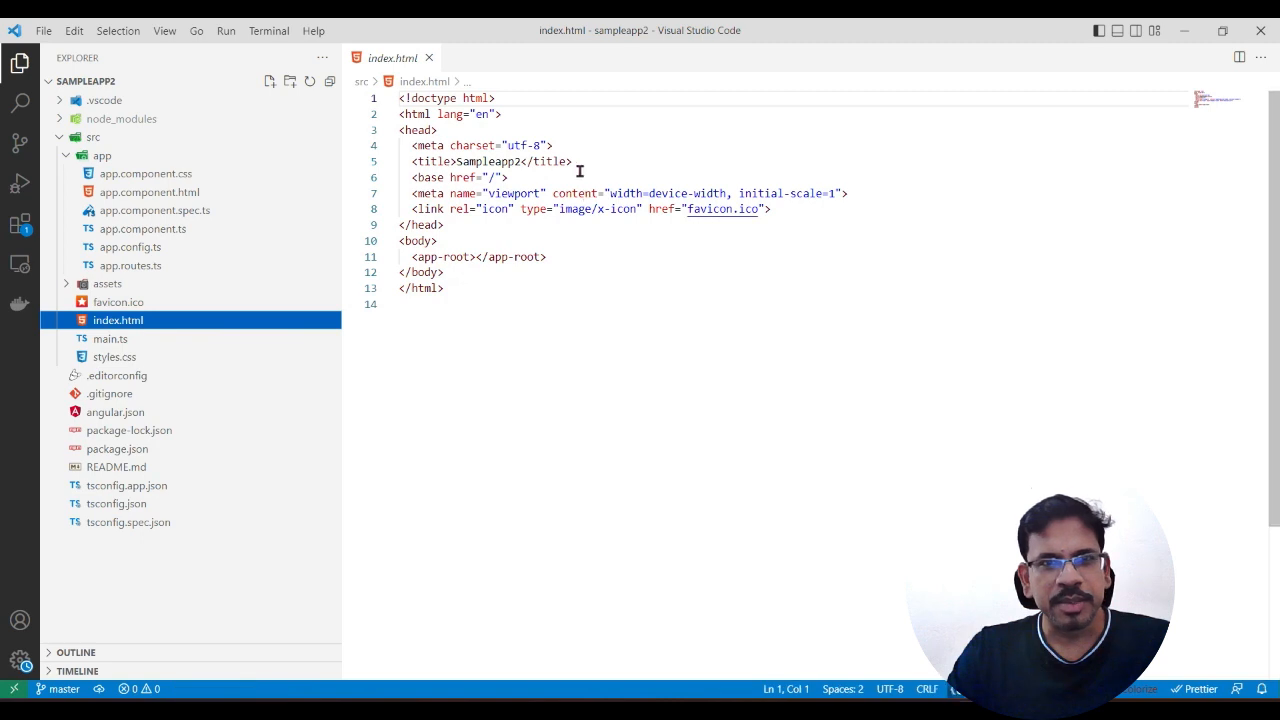
# Step: Open app.component.html and delete all of its placeholder template content
pyautogui.click(150, 195)
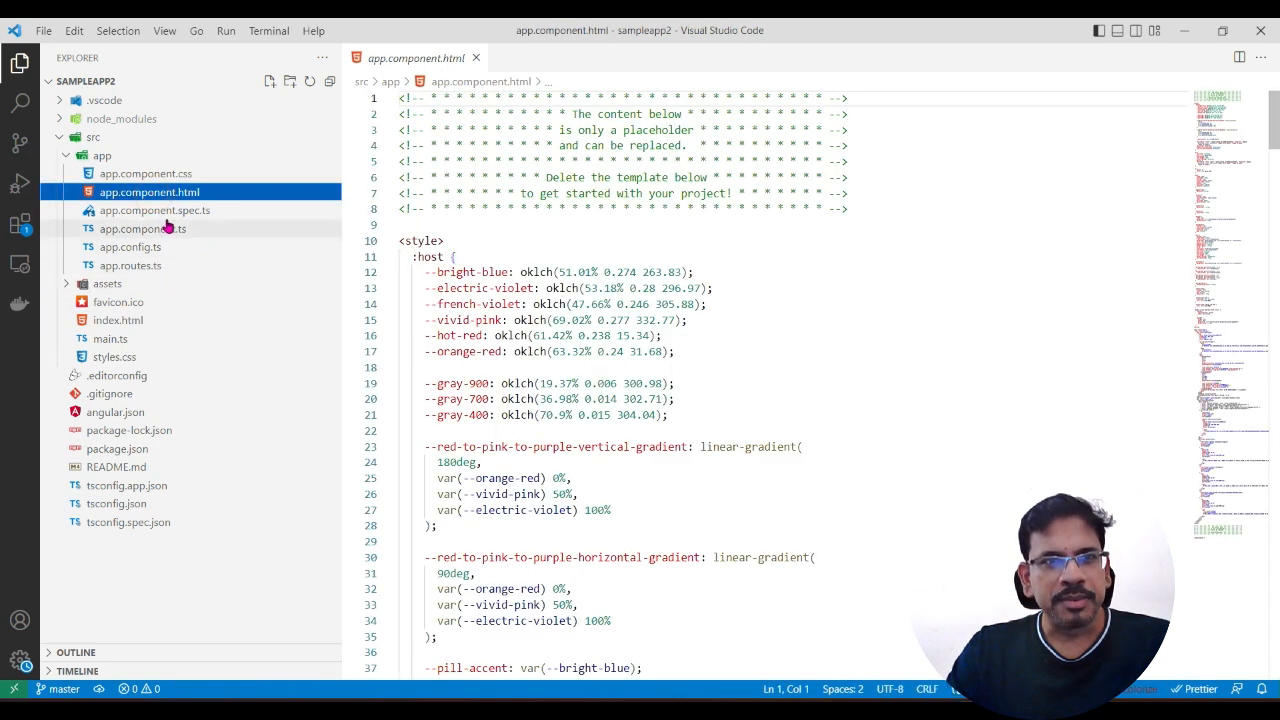
pyautogui.click(567, 256)
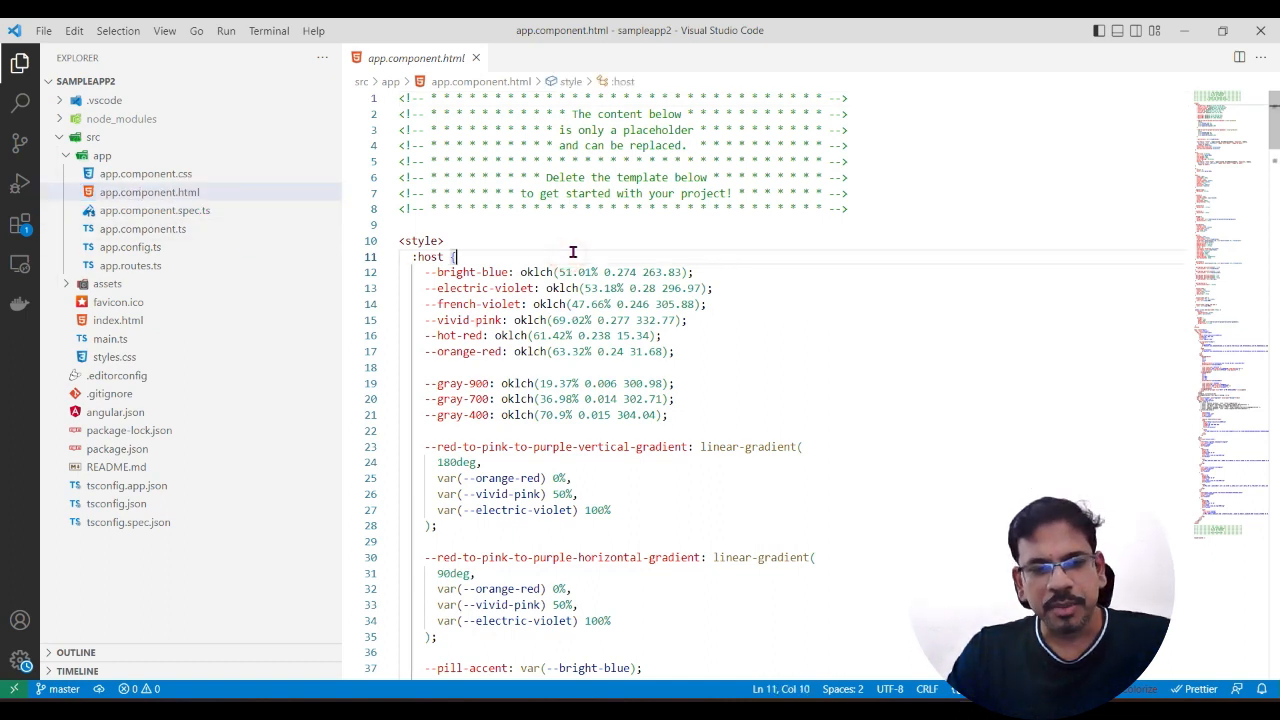
pyautogui.hotkey('ctrl', 'a')
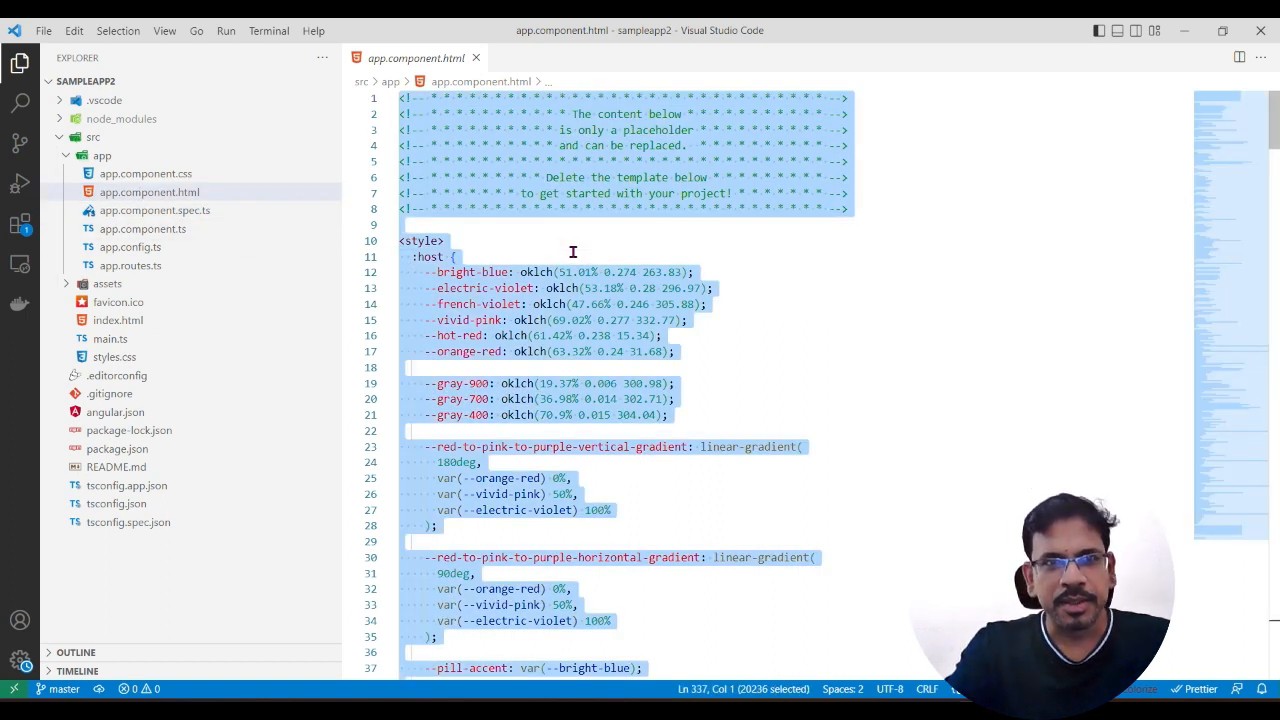
pyautogui.press('BackSpace')
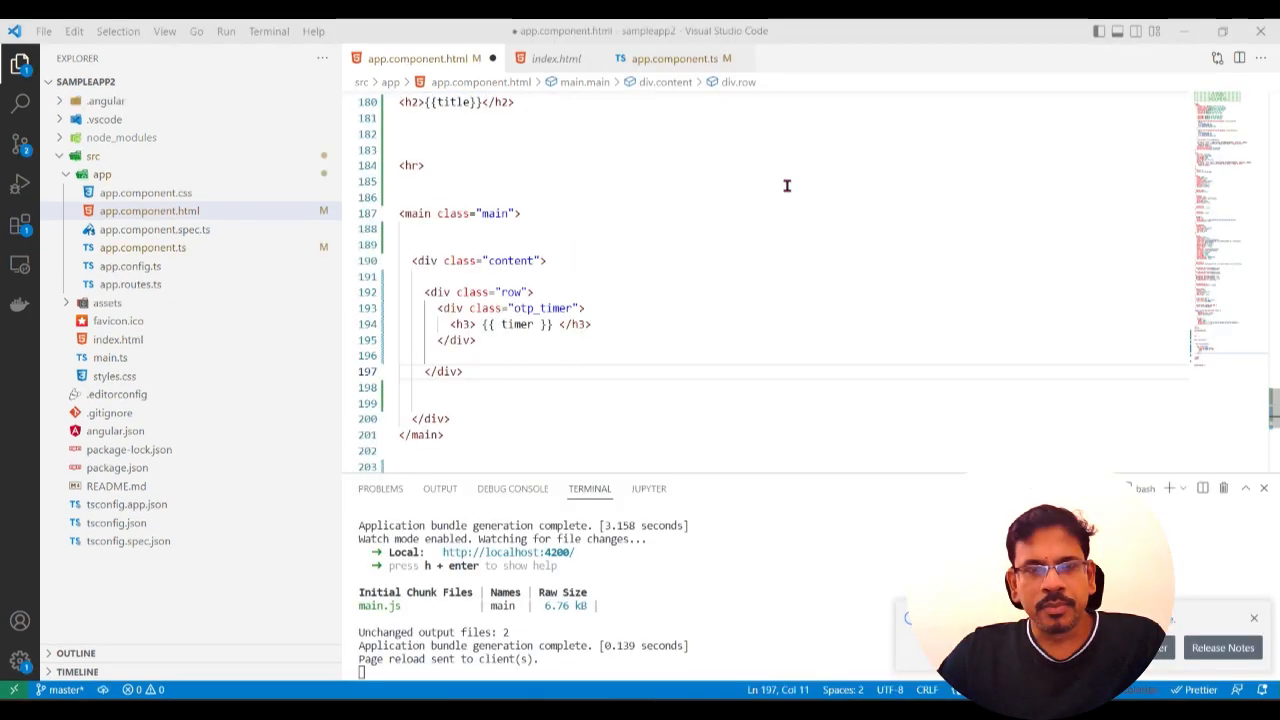
# Step: Complete the h3 heading around {{ timer }} in the otp_timer div of app.component.html and review the surrounding row markup
pyautogui.write('</h3>')
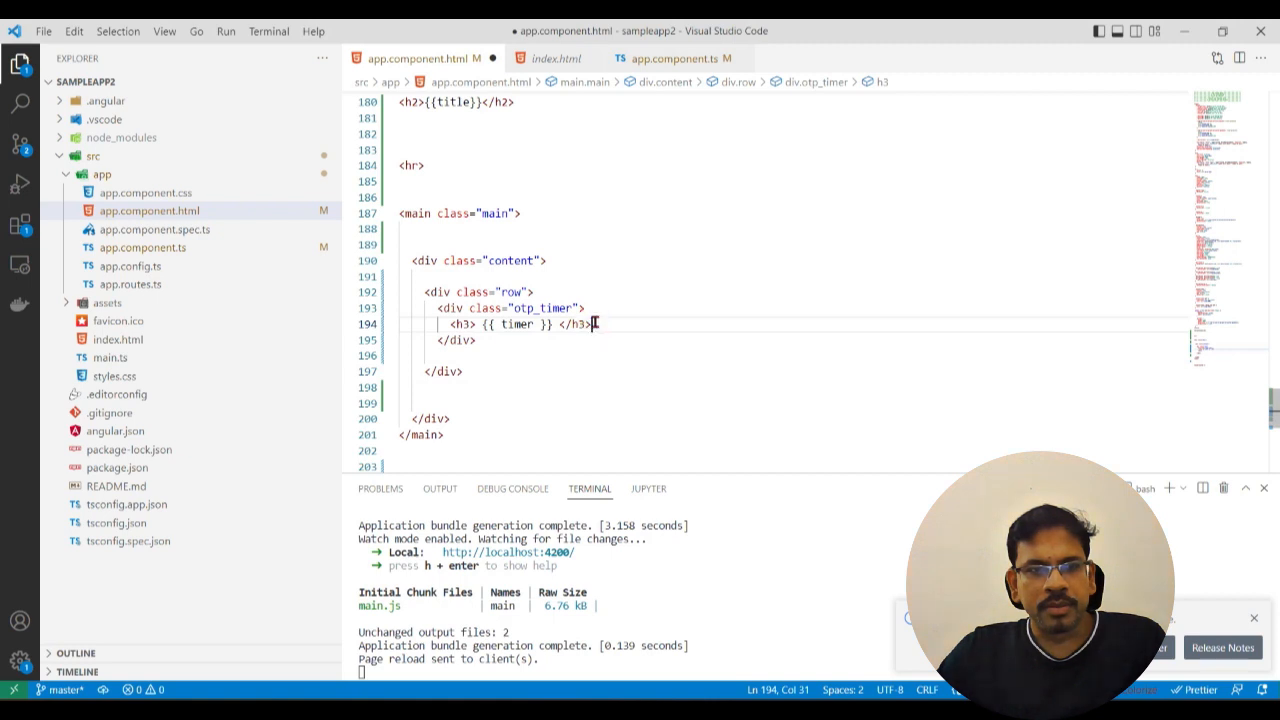
pyautogui.click(491, 342)
pyautogui.click(519, 341)
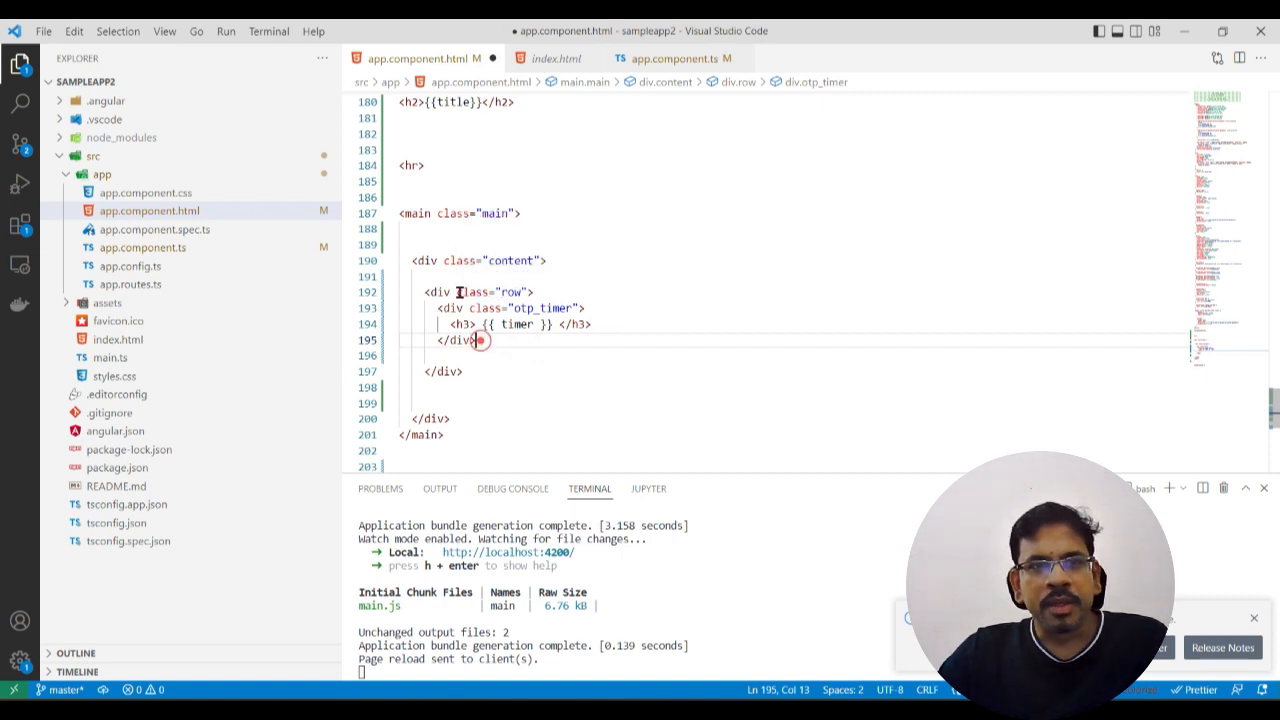
pyautogui.click(500, 373)
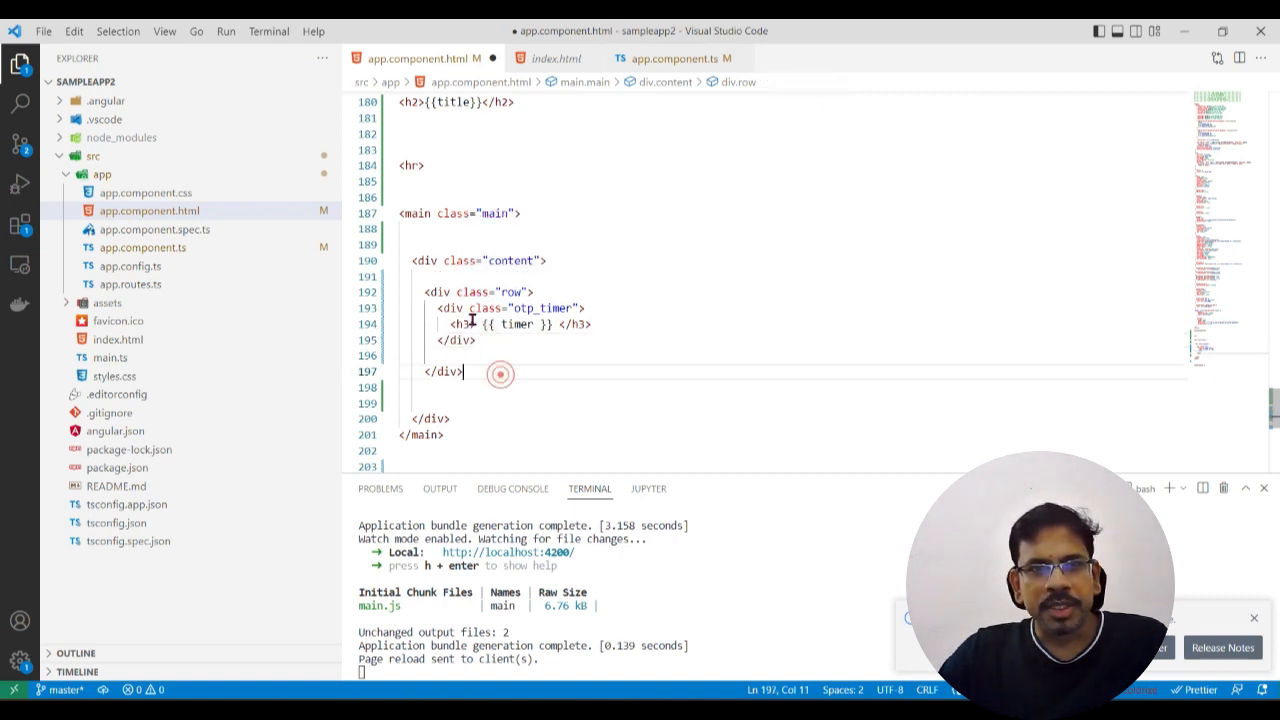
pyautogui.click(421, 291)
pyautogui.click(491, 352)
pyautogui.doubleClick(497, 325)
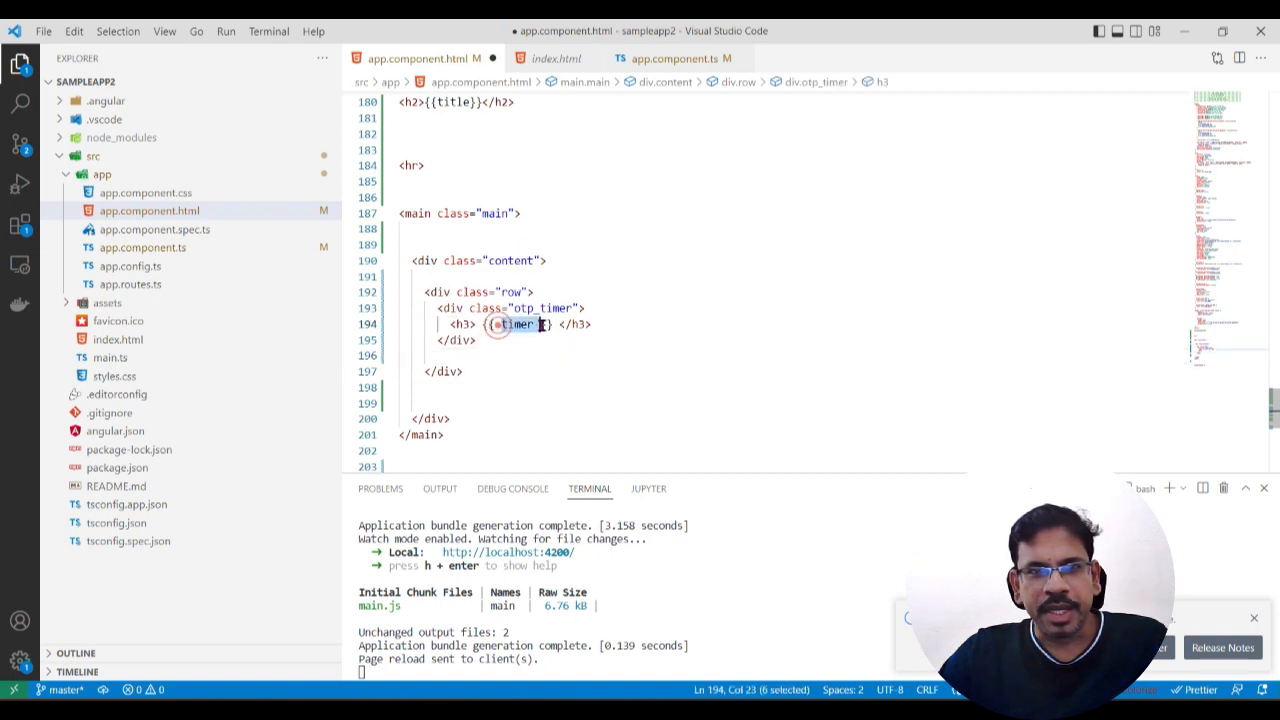
pyautogui.click(530, 340)
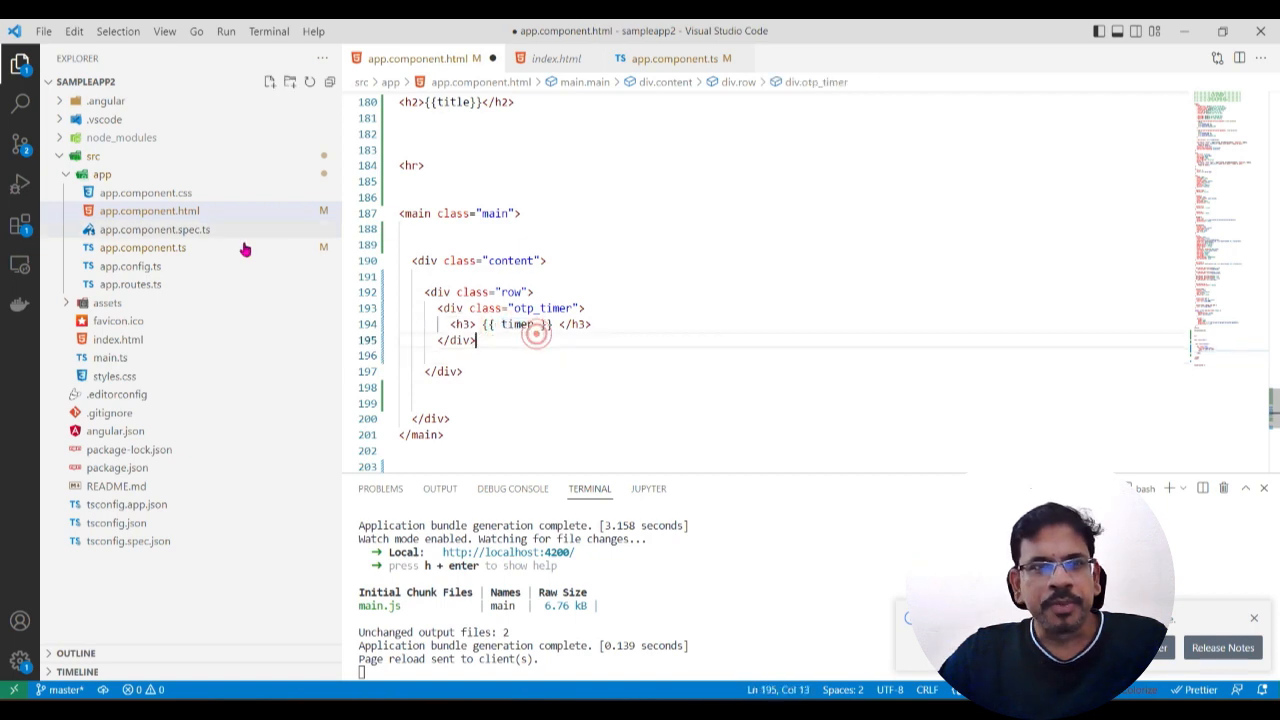
# Step: Open app.component.ts and examine the timer property and the countdown logic in ngOnInit
pyautogui.click(184, 251)
pyautogui.click(541, 272)
pyautogui.scroll(3, 543, 268)
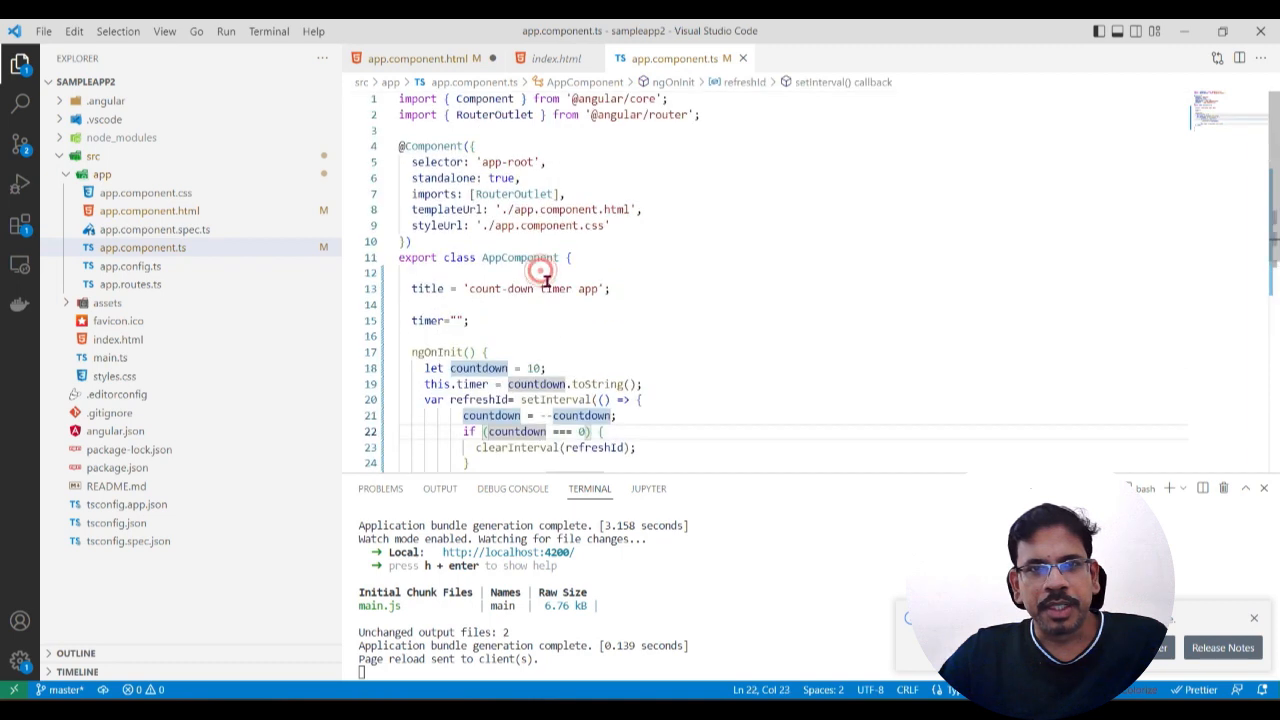
pyautogui.click(608, 218)
pyautogui.scroll(-2, 601, 373)
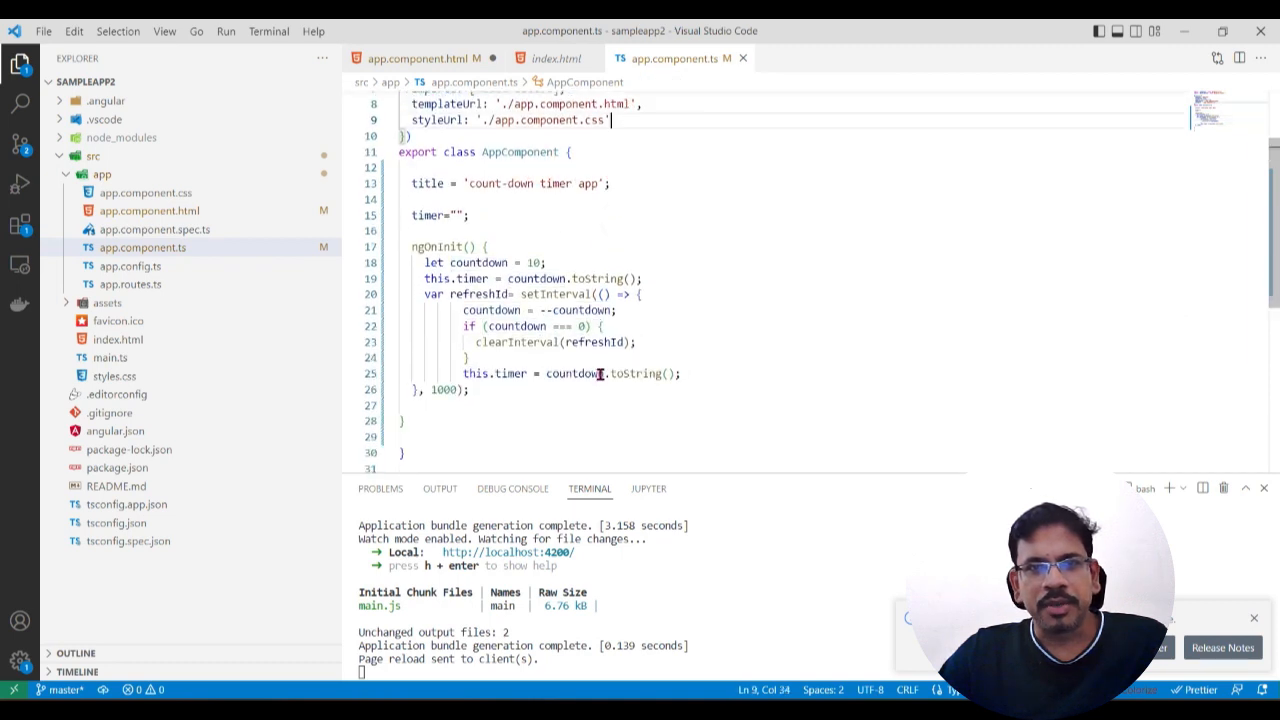
pyautogui.click(546, 373)
pyautogui.click(608, 214)
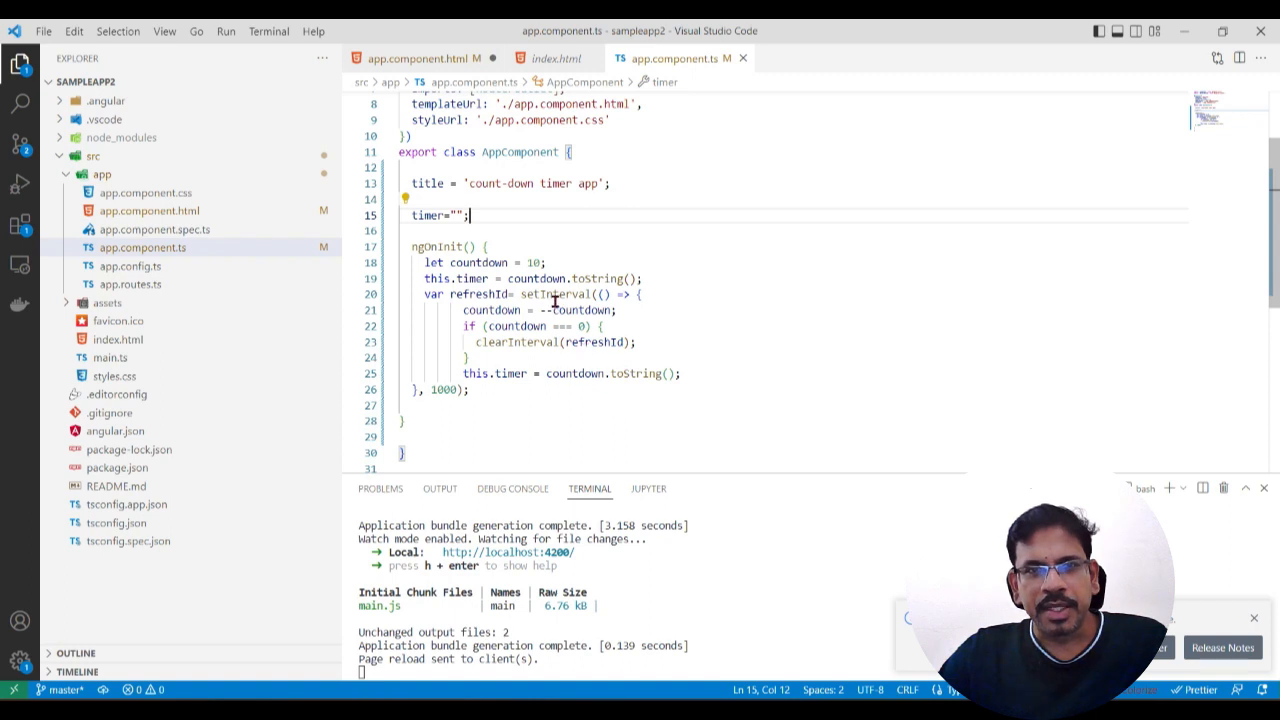
pyautogui.moveTo(508, 279); pyautogui.dragTo(646, 284)
pyautogui.click(717, 326)
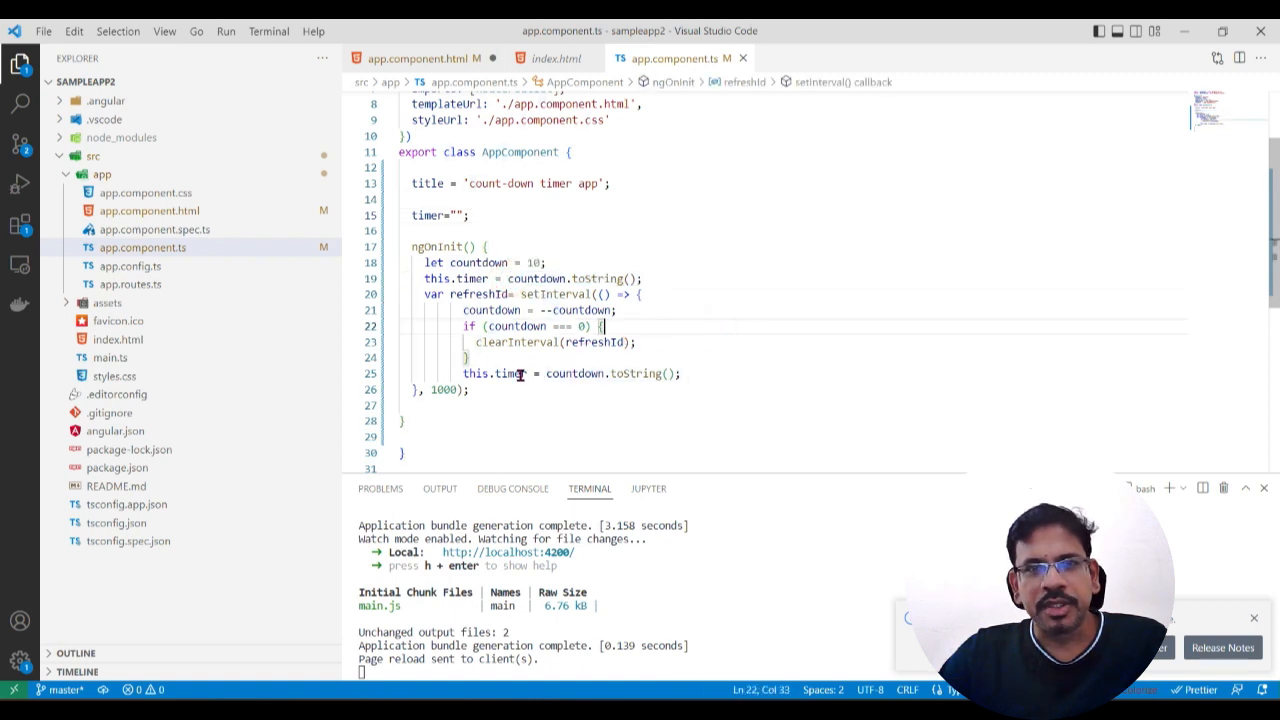
pyautogui.click(546, 263)
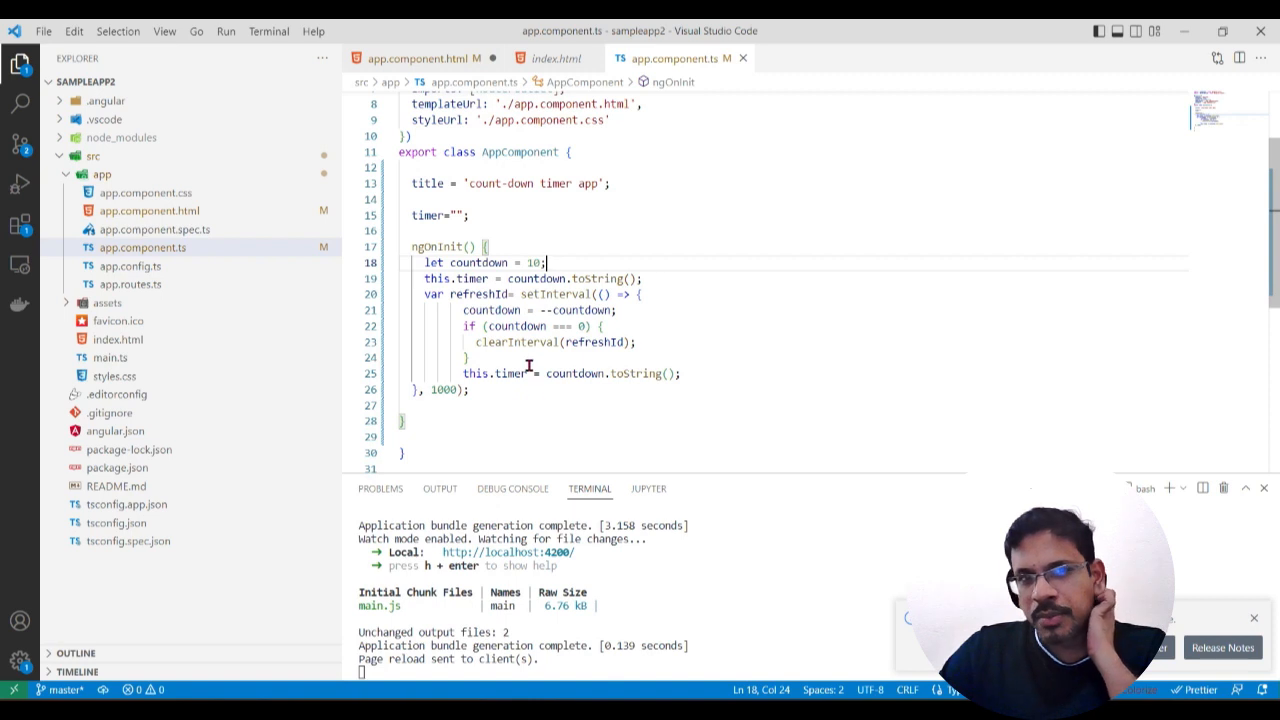
pyautogui.moveTo(470, 343); pyautogui.dragTo(701, 359)
pyautogui.click(666, 373)
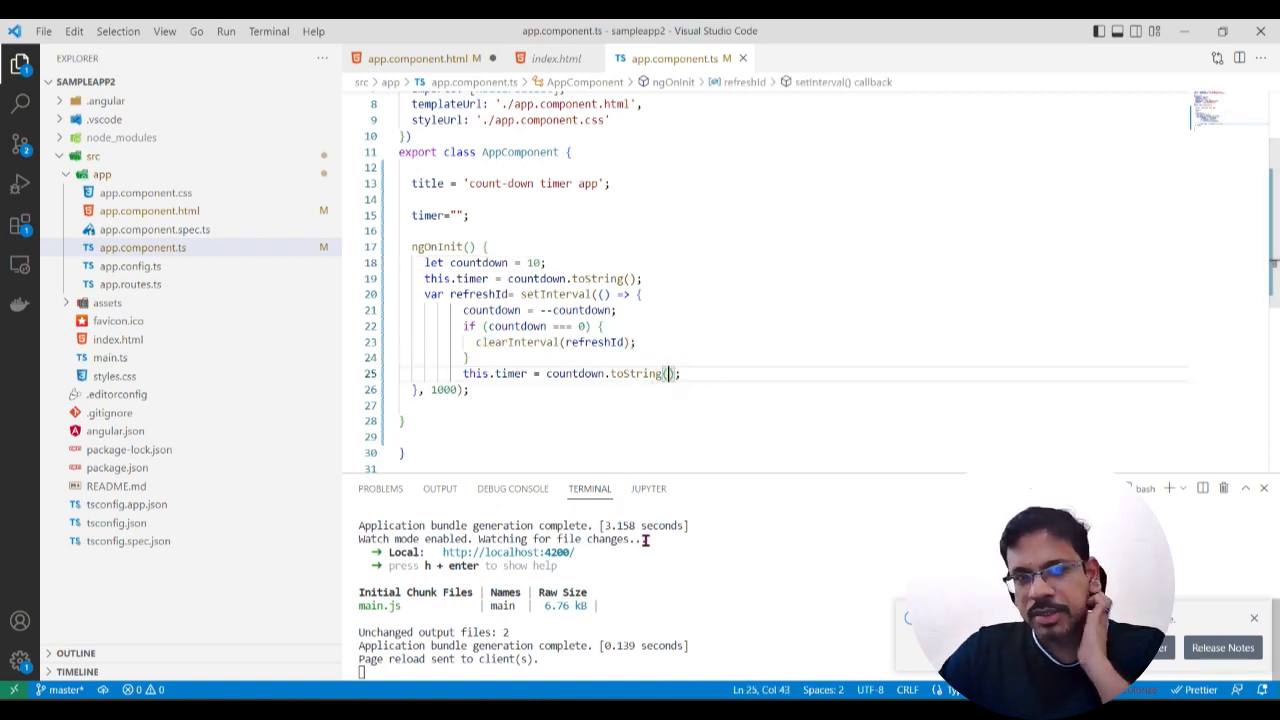
pyautogui.click(1254, 617)
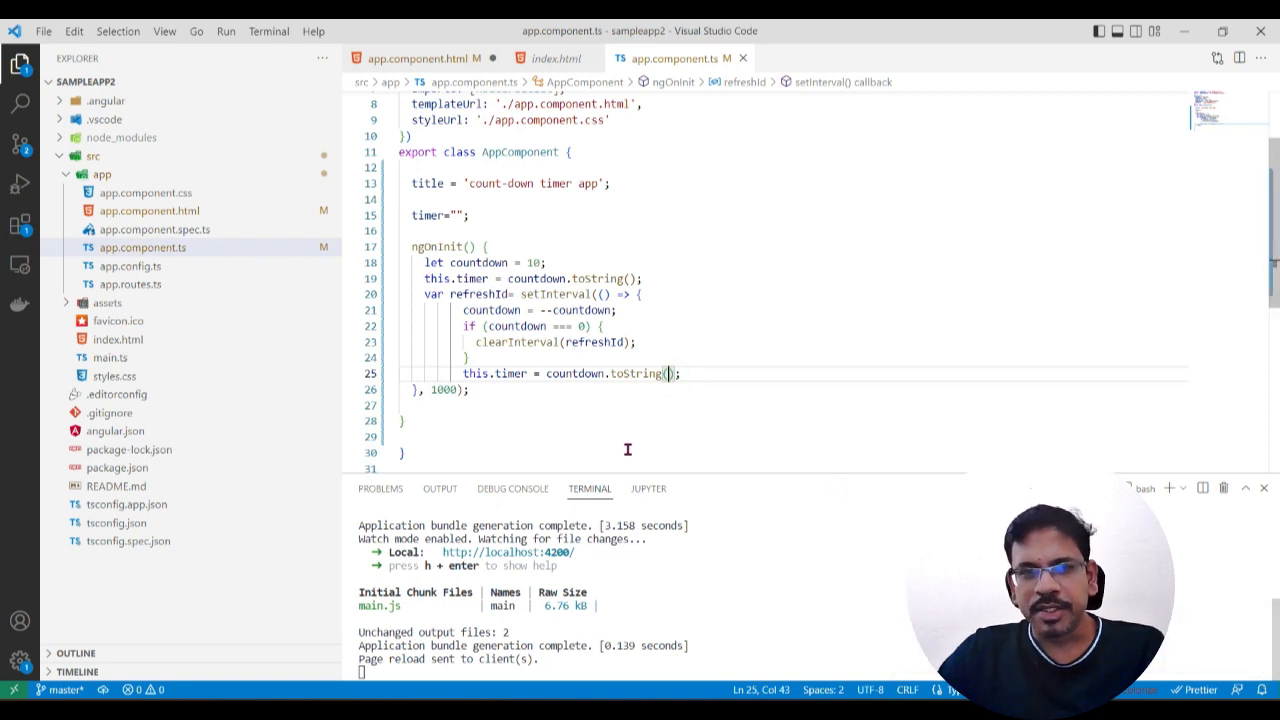
pyautogui.click(620, 645)
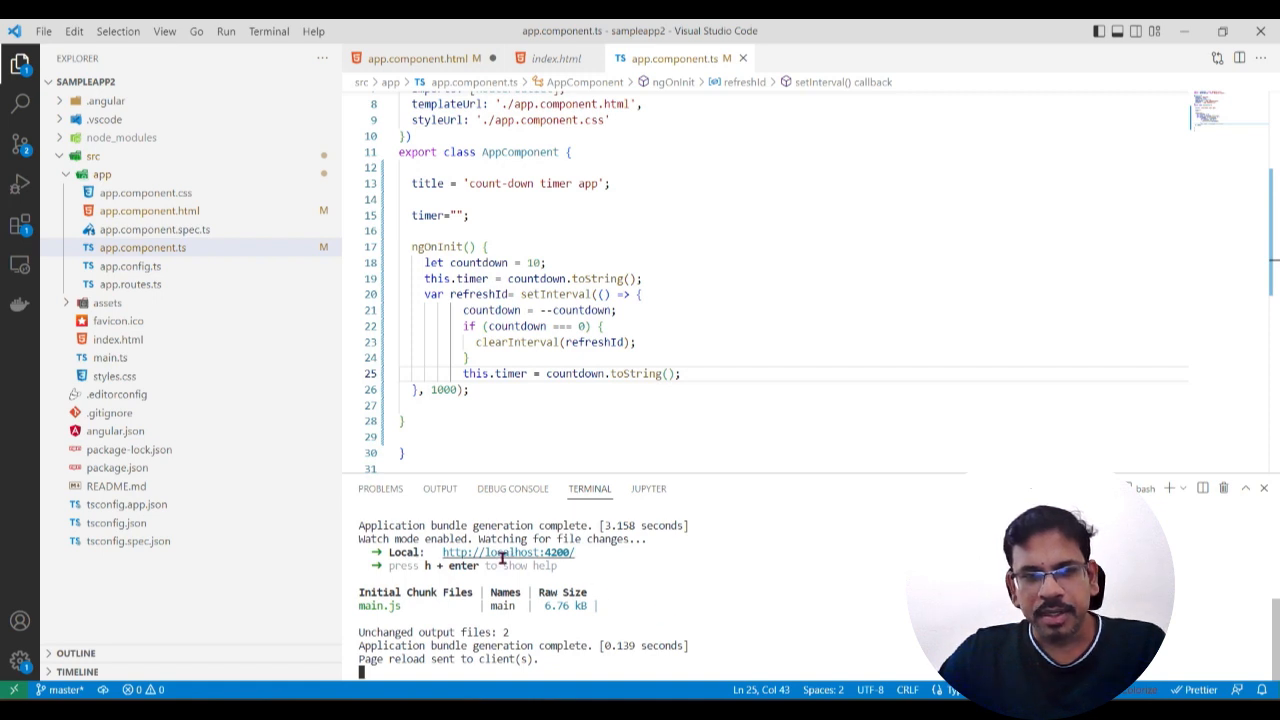
pyautogui.hotkey('ctrl', 'c')
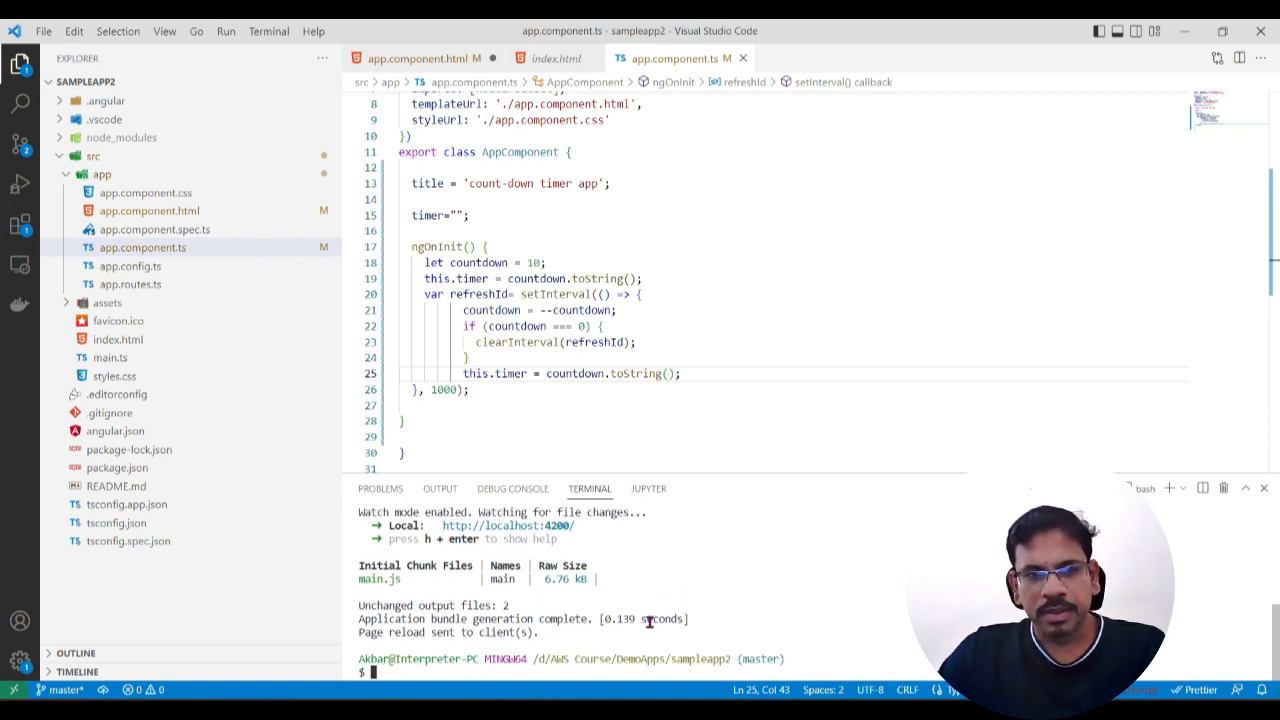
pyautogui.write('ng serve')
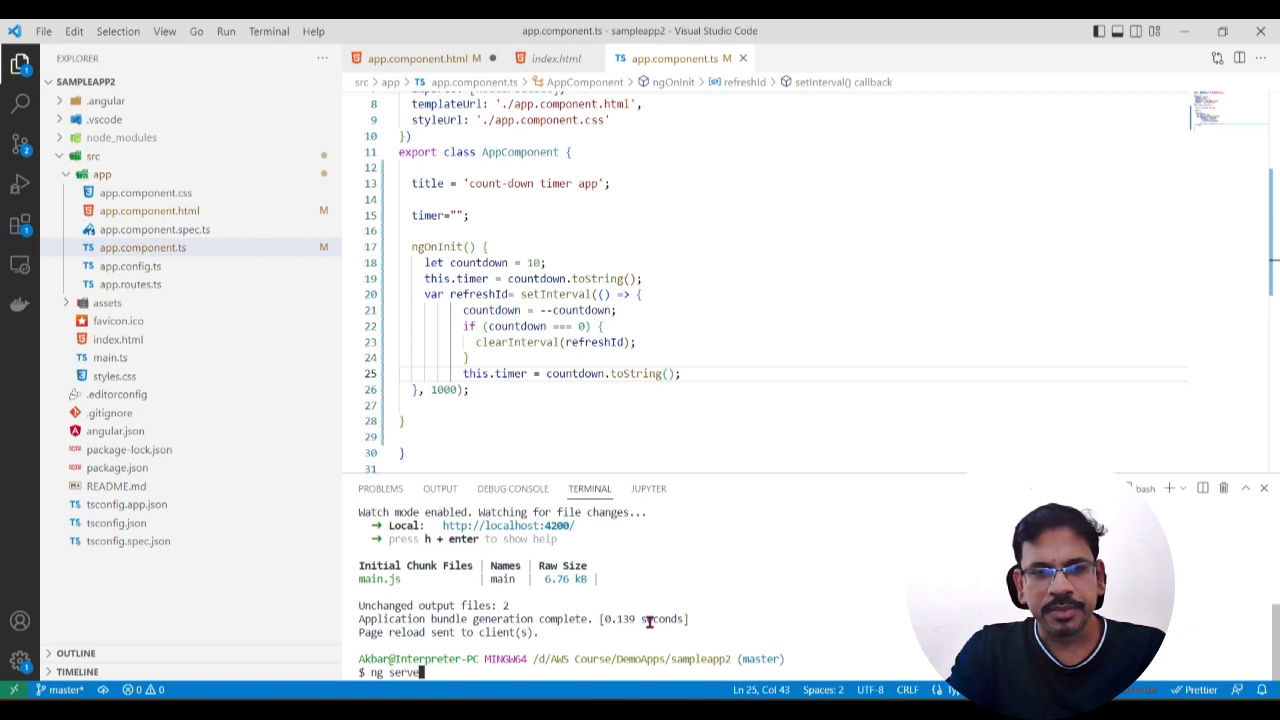
pyautogui.press('Return')
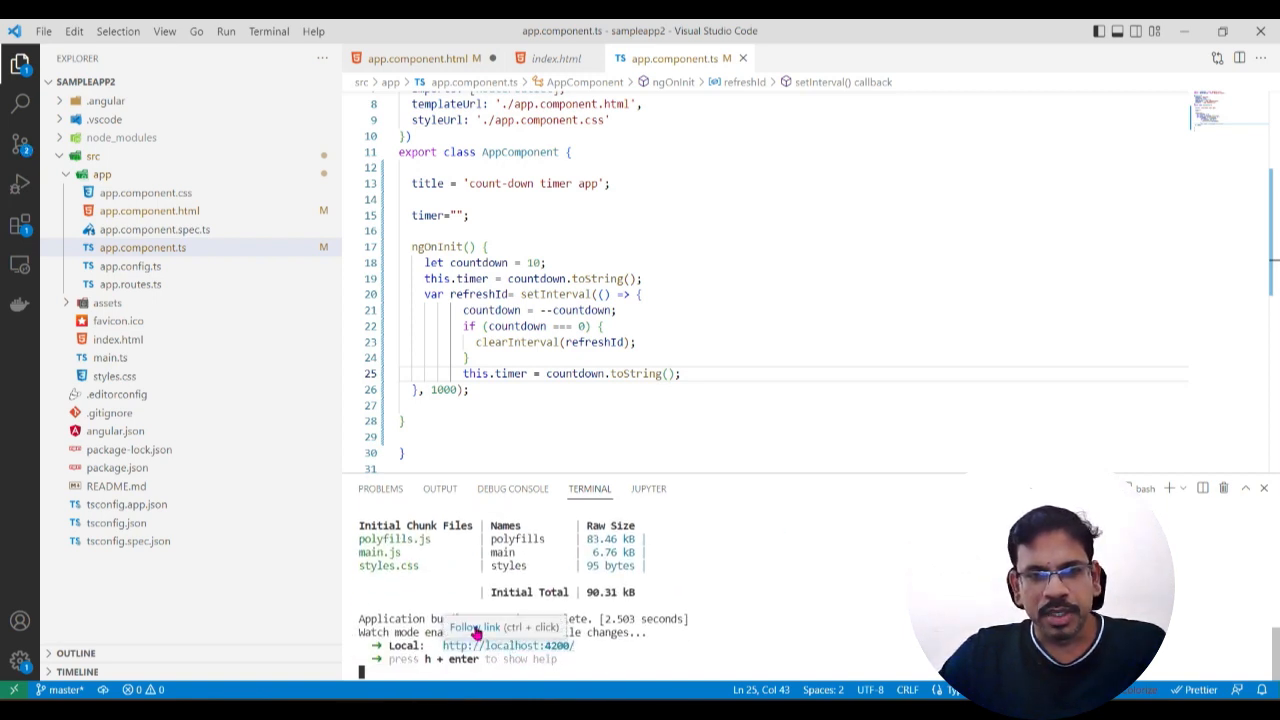
pyautogui.click(476, 634)
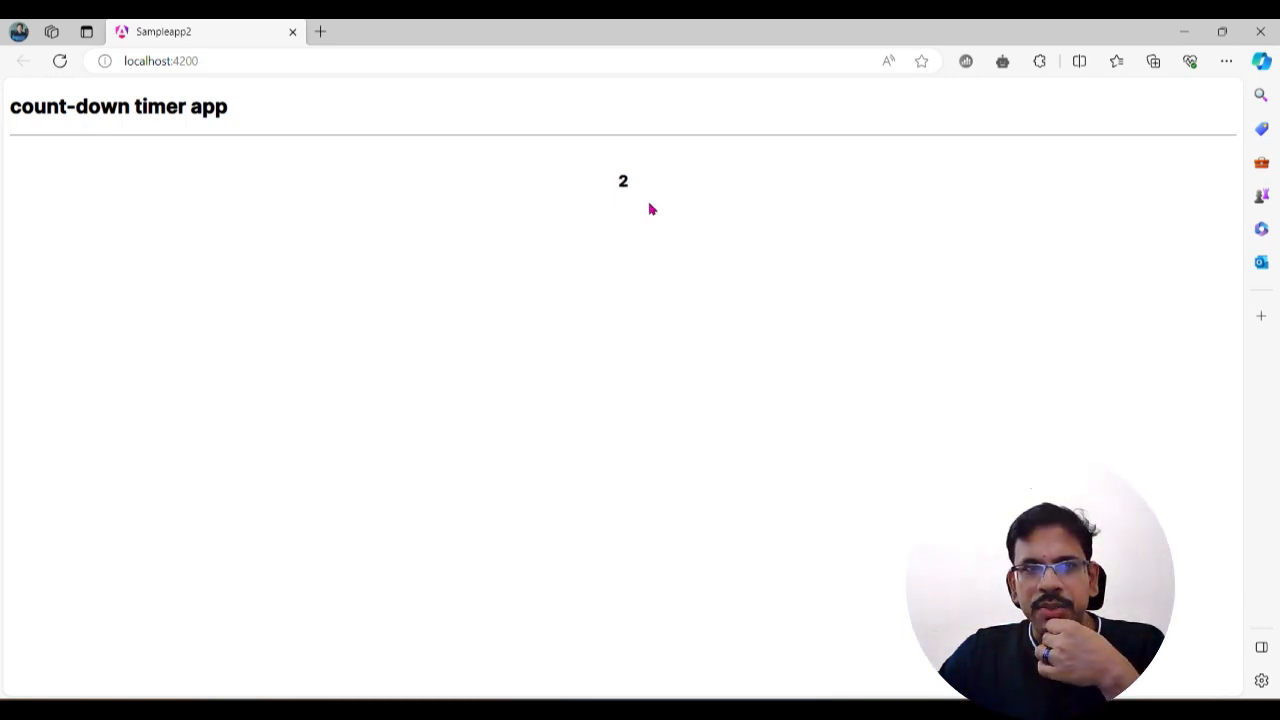
# Step: Return to Visual Studio Code and build the app in a fresh terminal with ng build --configuration production
pyautogui.hotkey('alt', 'Tab')
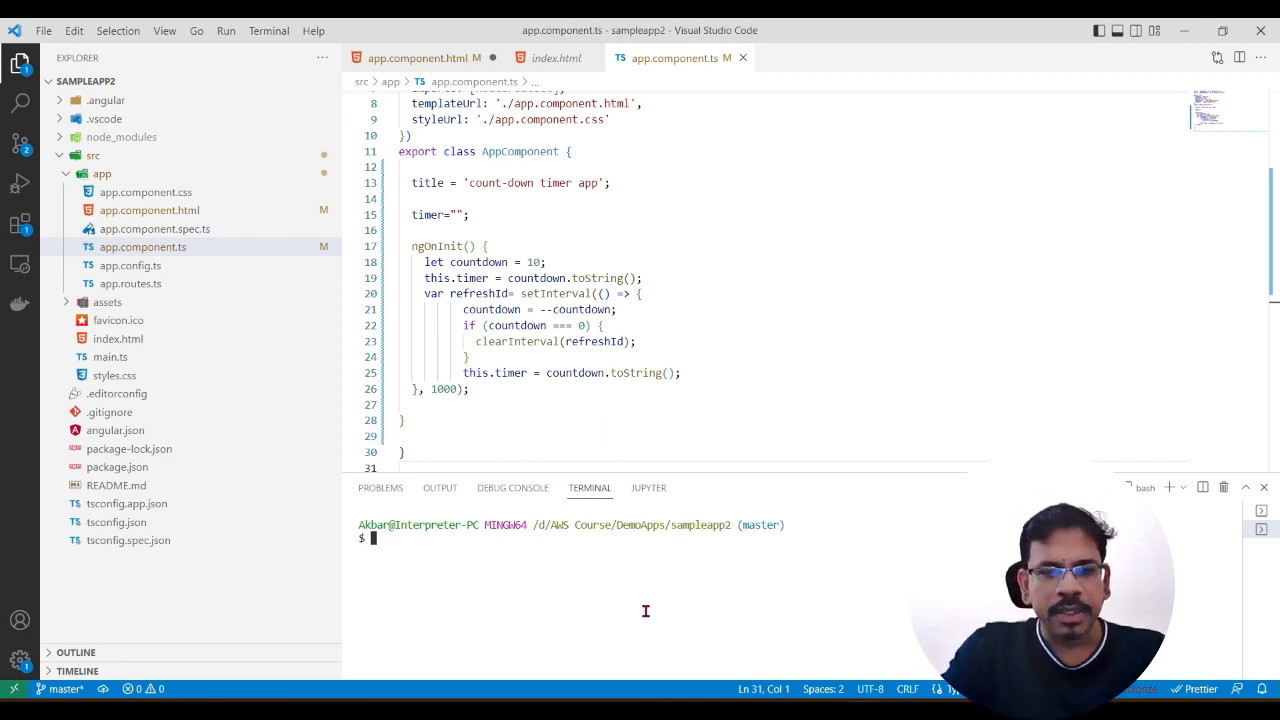
pyautogui.write('ng build')
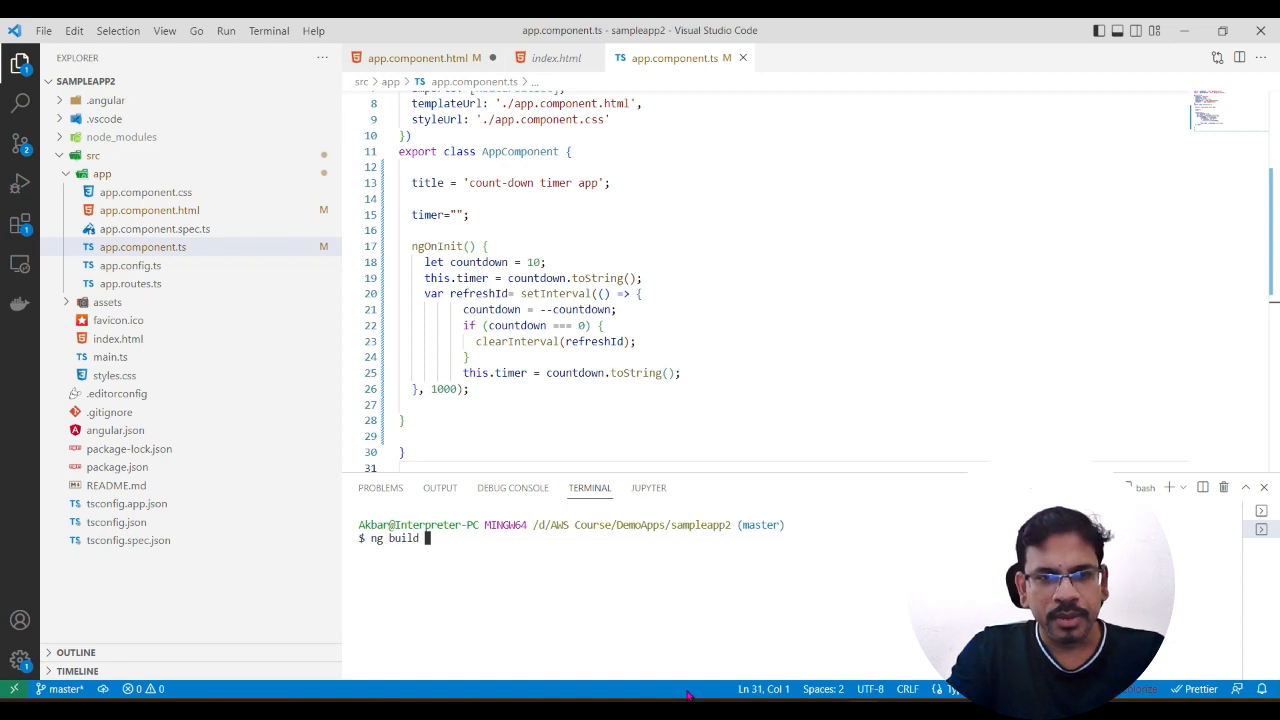
pyautogui.write(' --configurait')
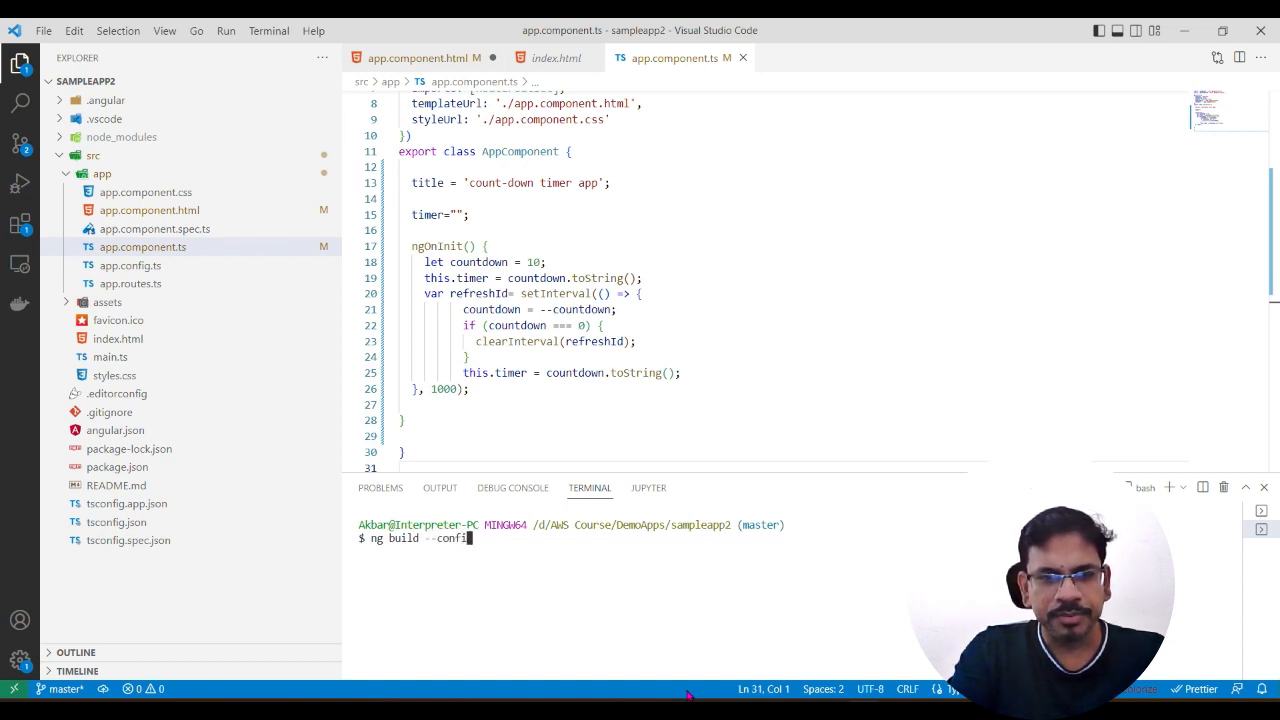
pyautogui.press('BackSpace')
pyautogui.press('BackSpace')
pyautogui.write('tion production')
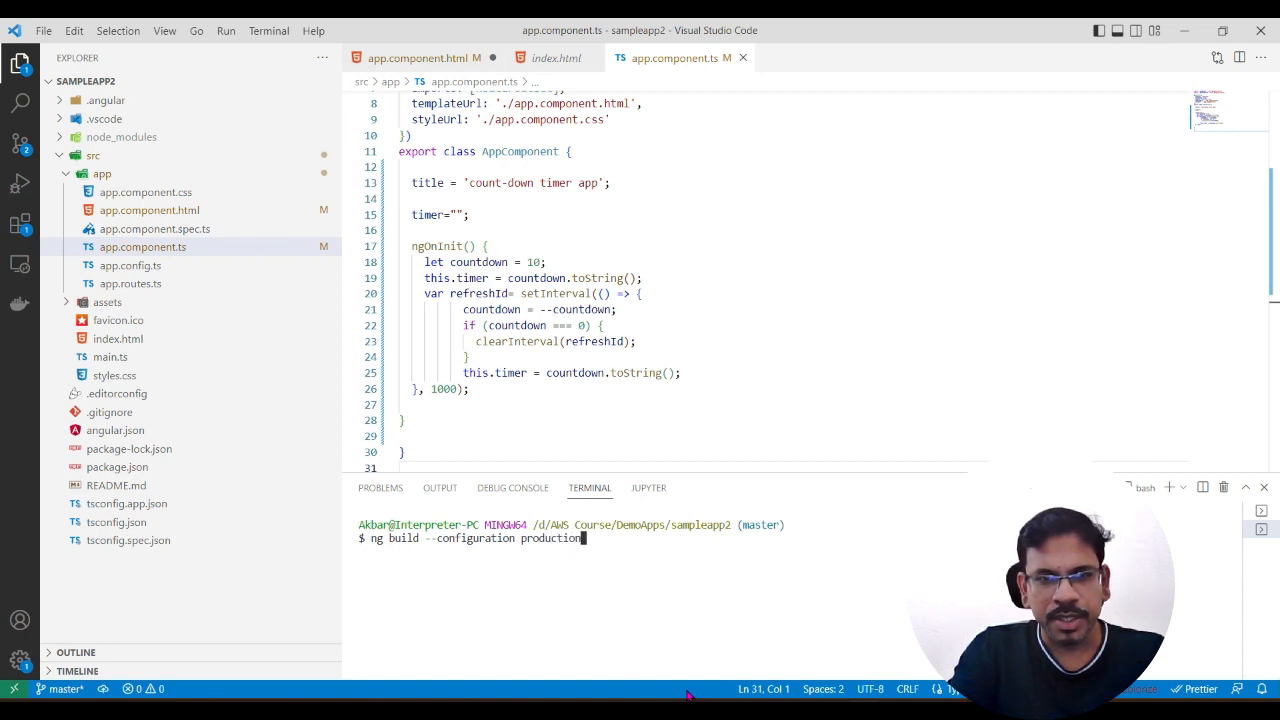
pyautogui.press('Return')
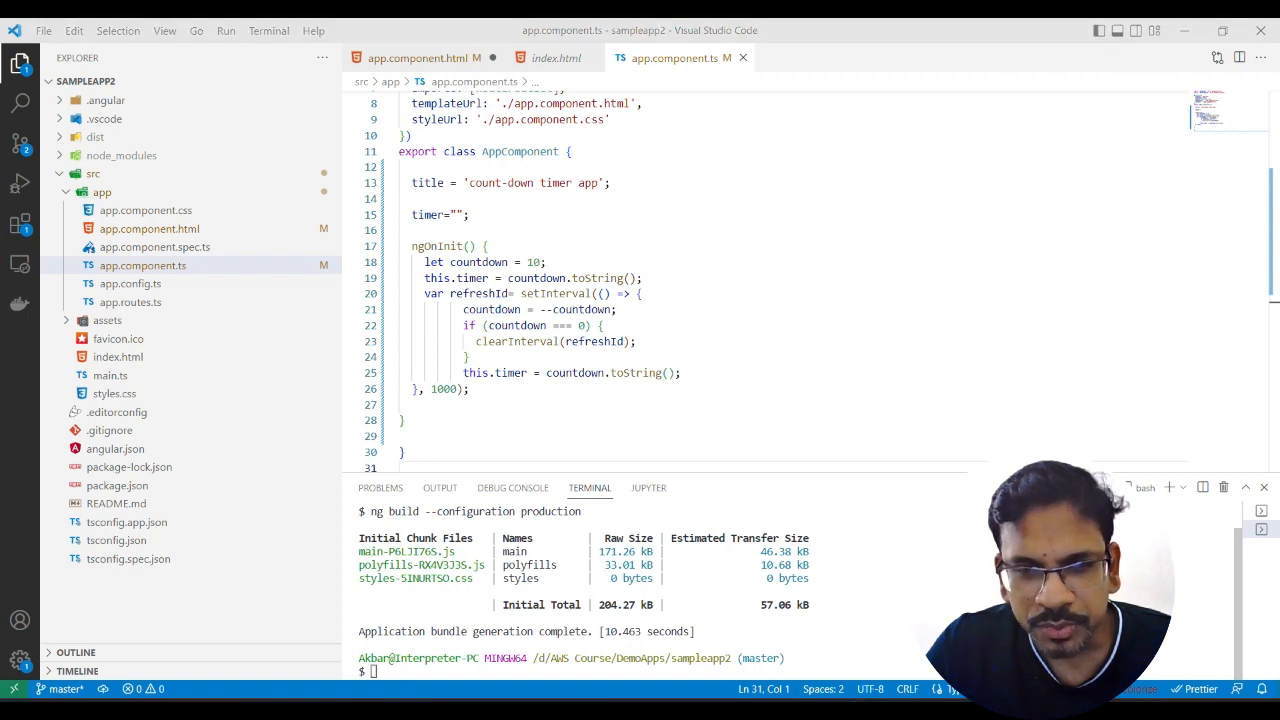
# Step: Switch to File Explorer and open the build output folder DemoApps > sampleapp2 > dist > sampleapp2 > browser
pyautogui.moveTo(797, 700)
pyautogui.click(782, 630)
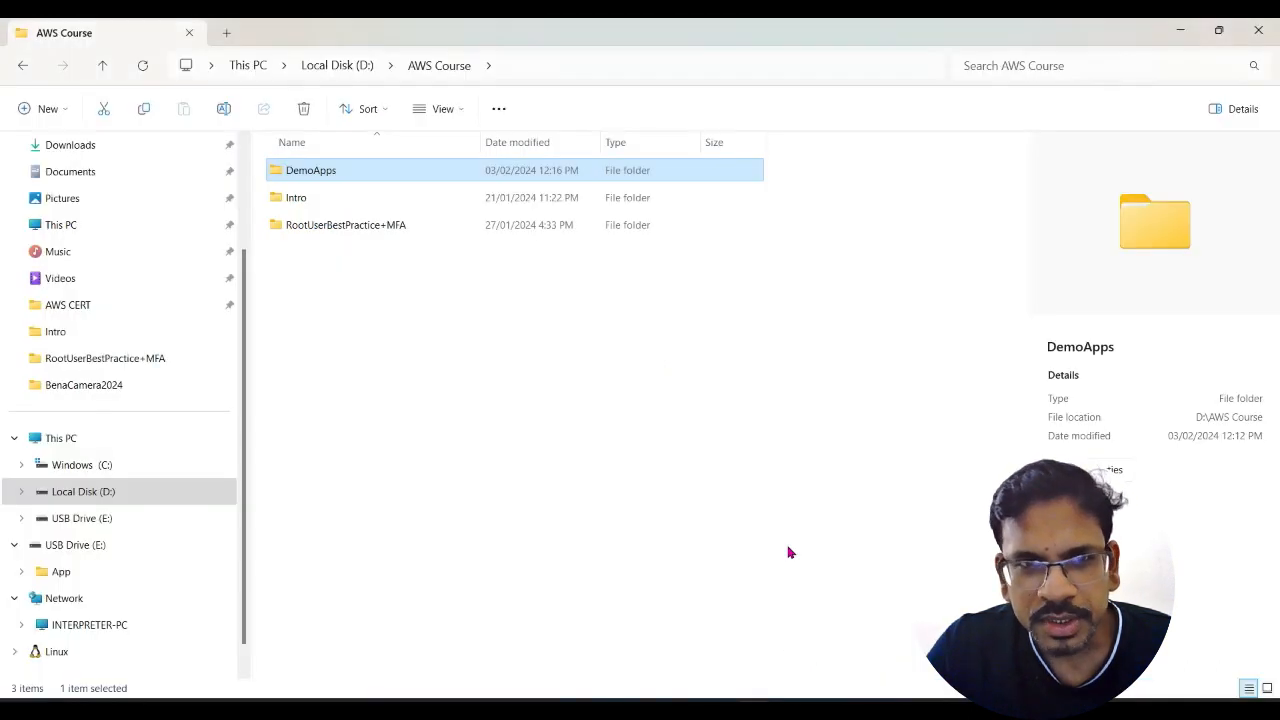
pyautogui.click(397, 293)
pyautogui.doubleClick(350, 172)
pyautogui.doubleClick(350, 172)
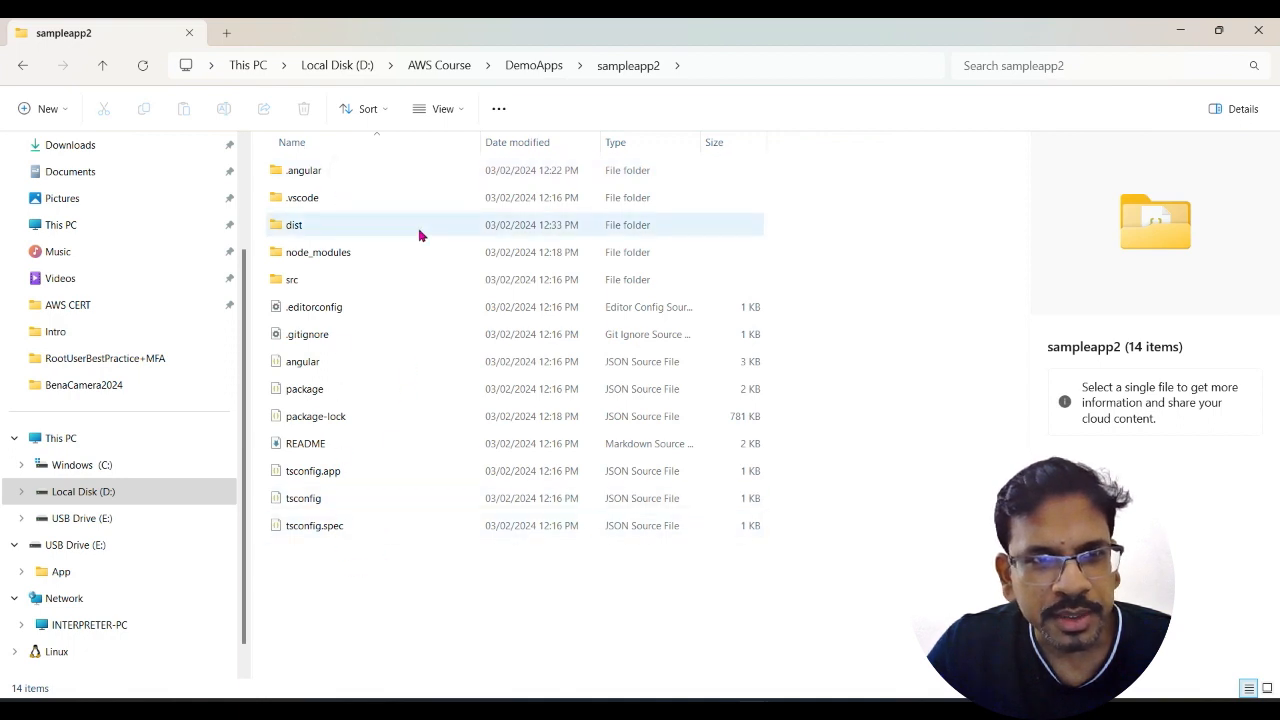
pyautogui.doubleClick(313, 228)
pyautogui.doubleClick(326, 178)
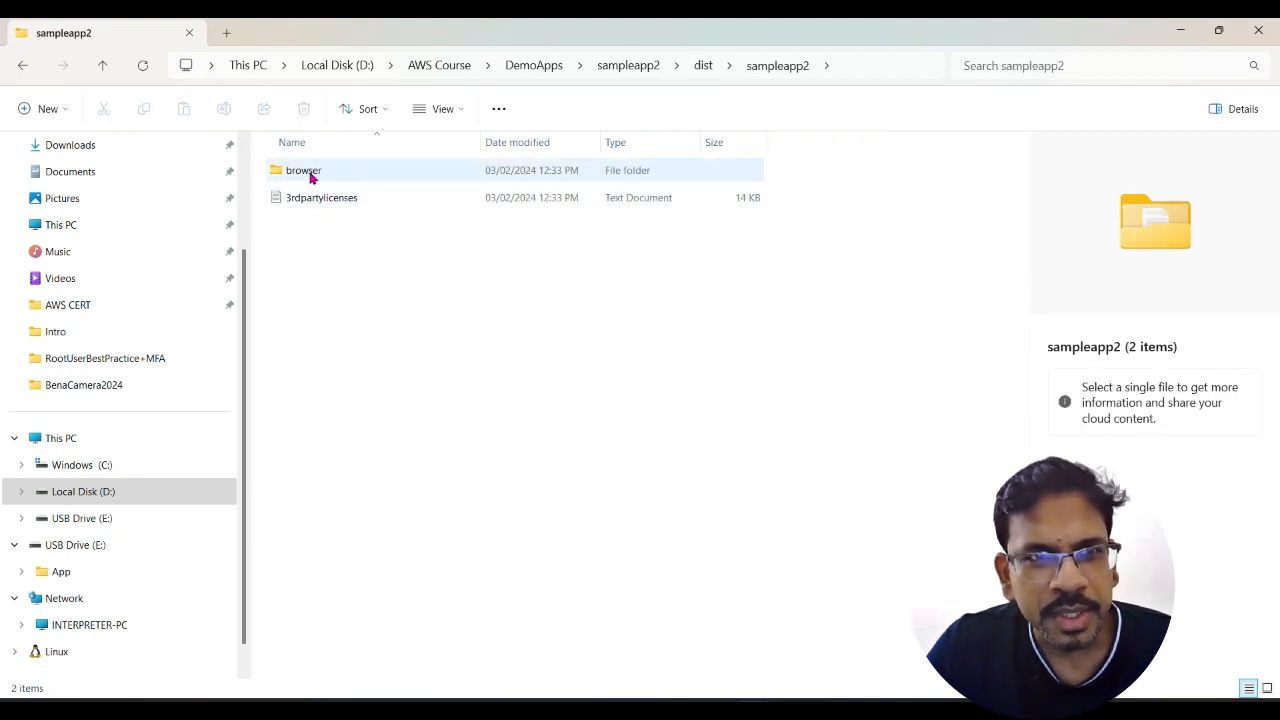
pyautogui.doubleClick(312, 176)
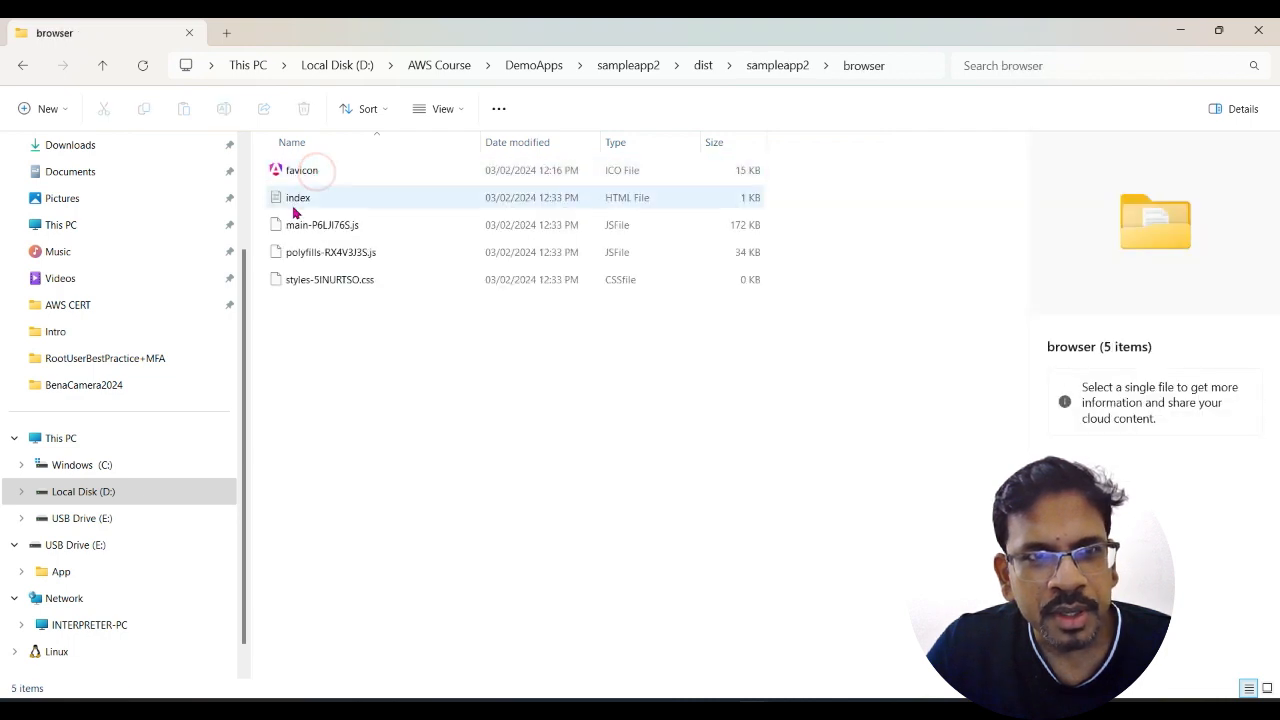
# Step: Examine the index HTML file and the other generated files in the browser folder, leaving nothing selected
pyautogui.click(638, 201)
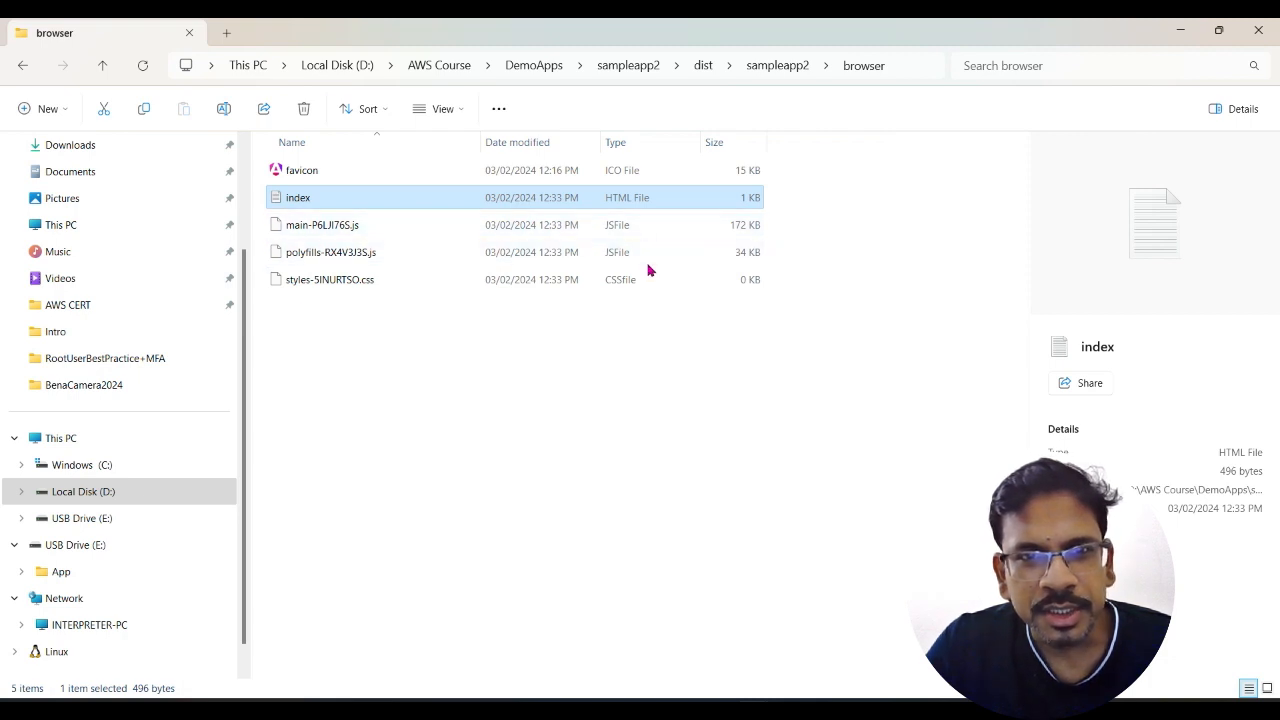
pyautogui.click(324, 383)
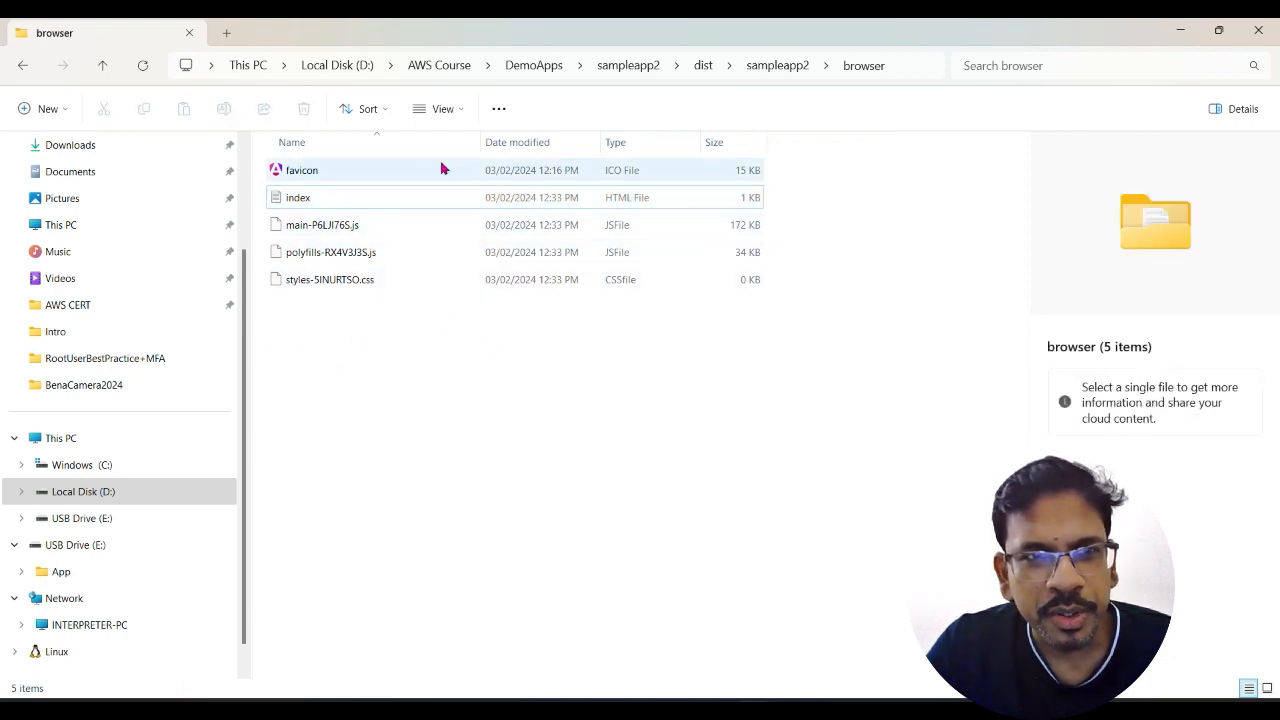
pyautogui.moveTo(283, 348); pyautogui.dragTo(460, 165)
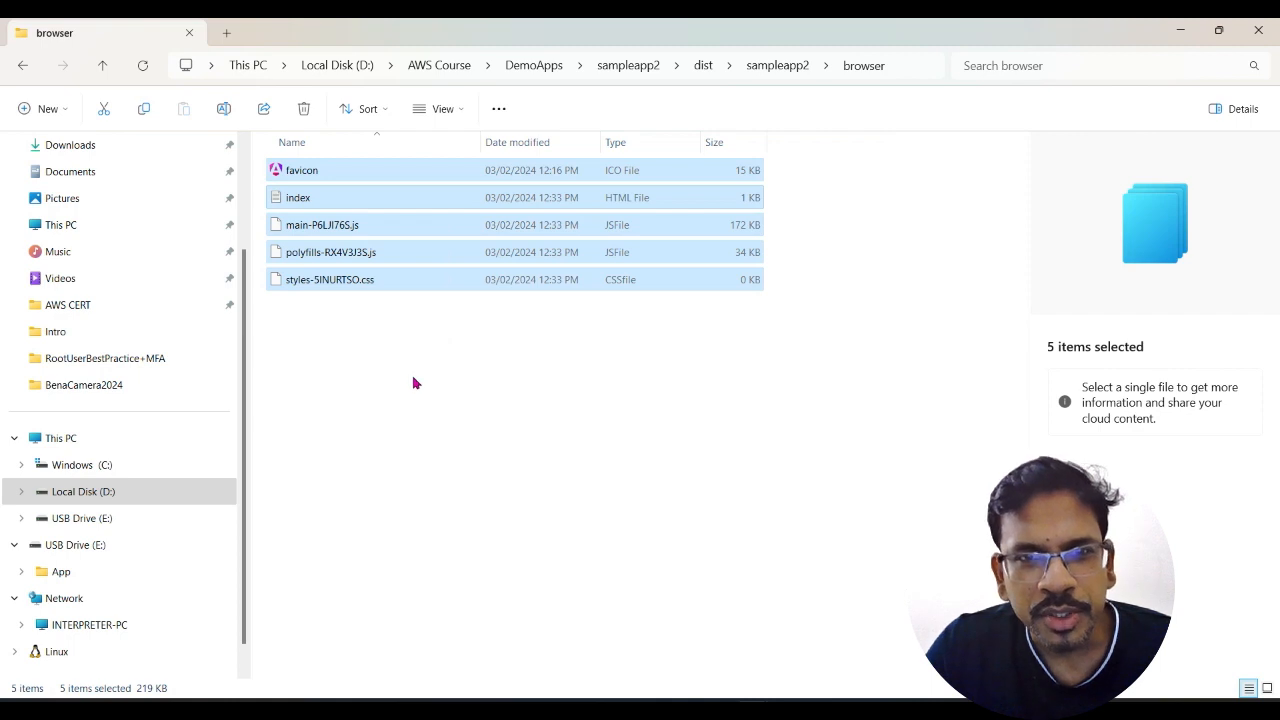
pyautogui.click(437, 545)
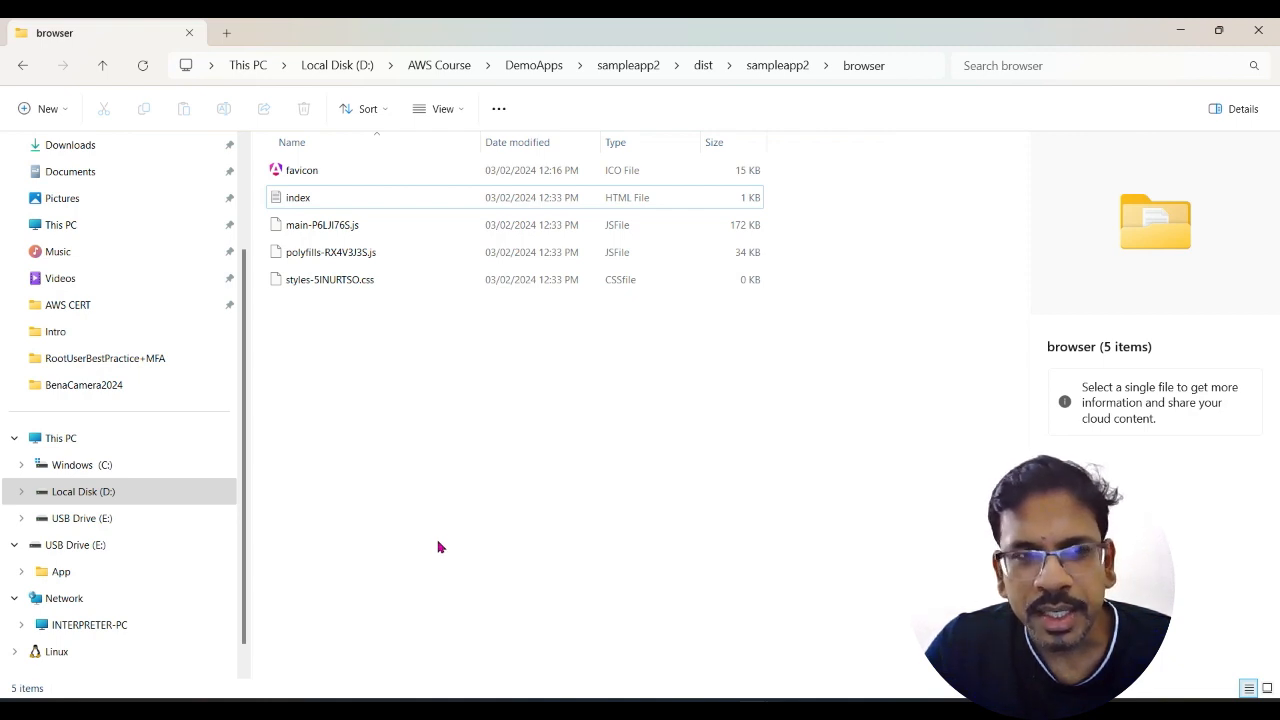
# Step: Switch to Firefox, search for "aws console login" in a new tab, and open the AWS Management Console result
pyautogui.click(388, 711)
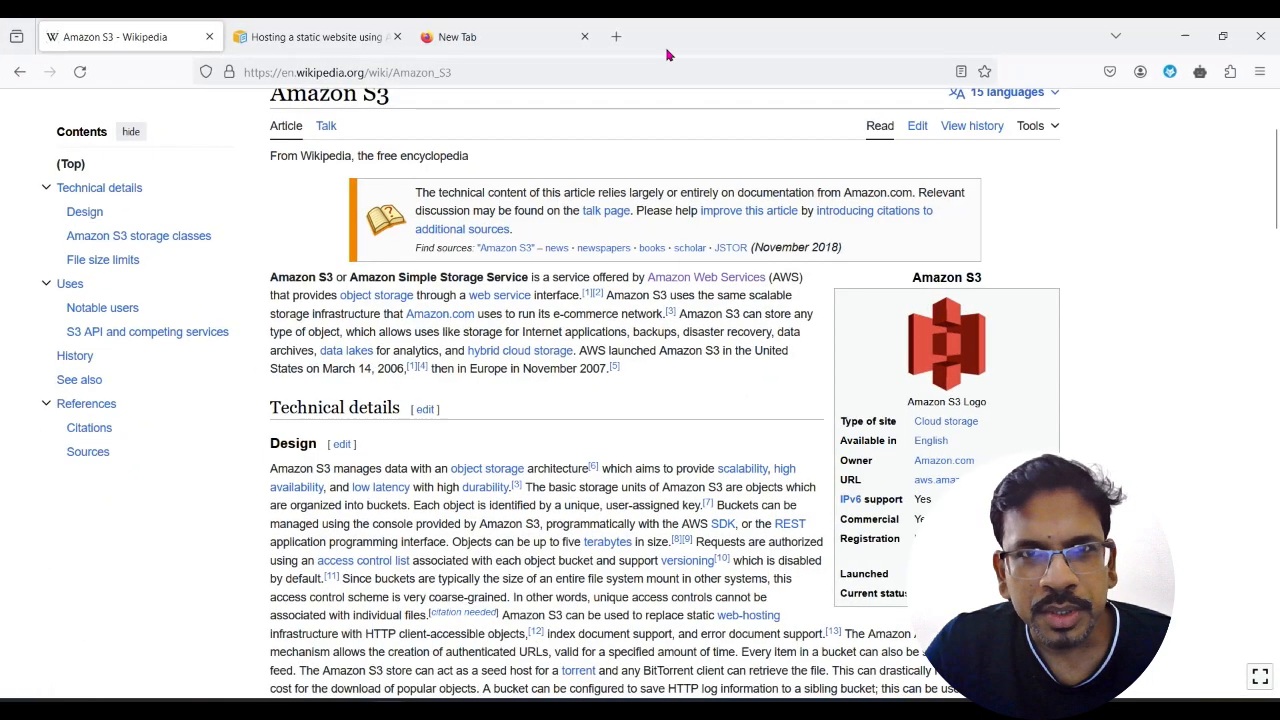
pyautogui.click(614, 37)
pyautogui.click(505, 379)
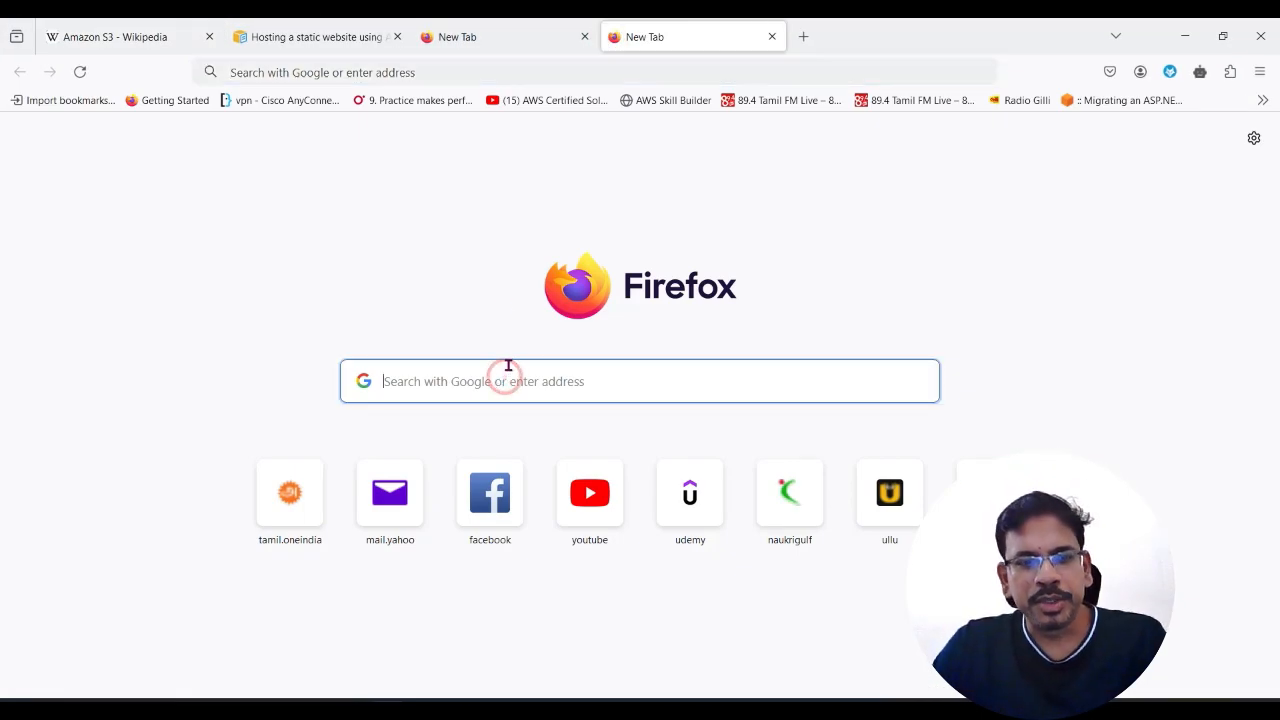
pyautogui.write('aw')
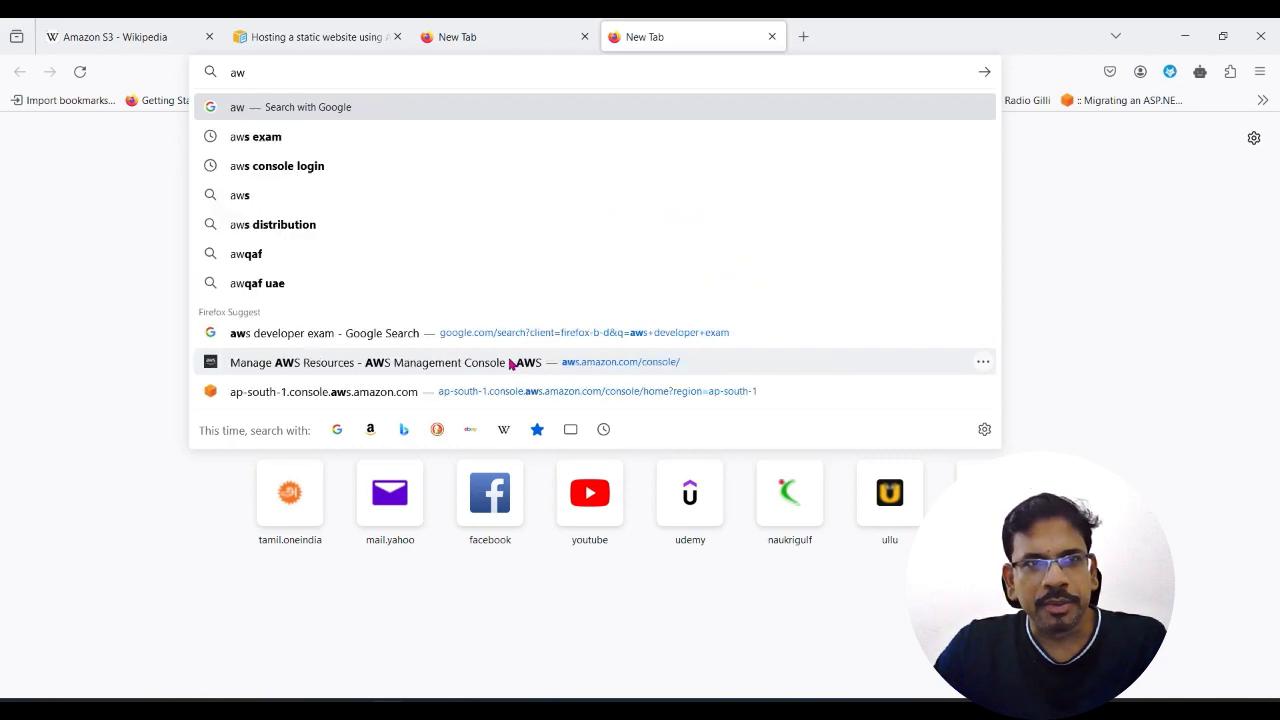
pyautogui.click(344, 163)
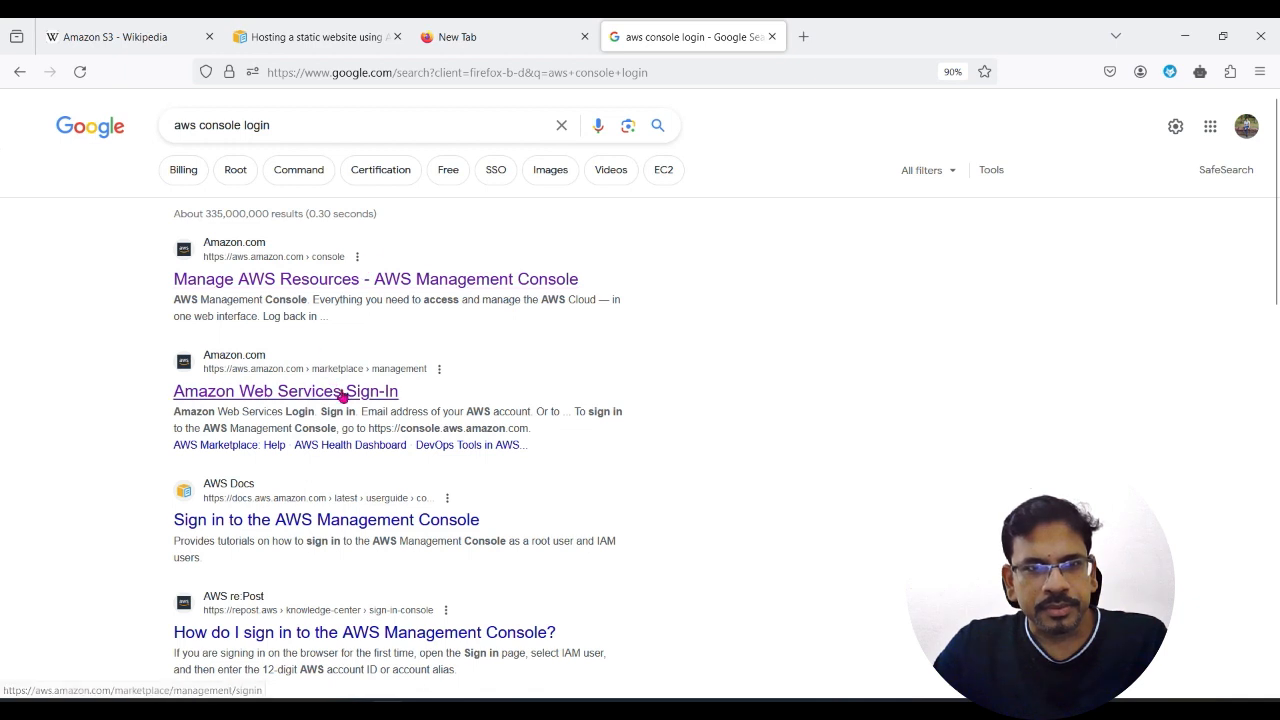
pyautogui.click(359, 276)
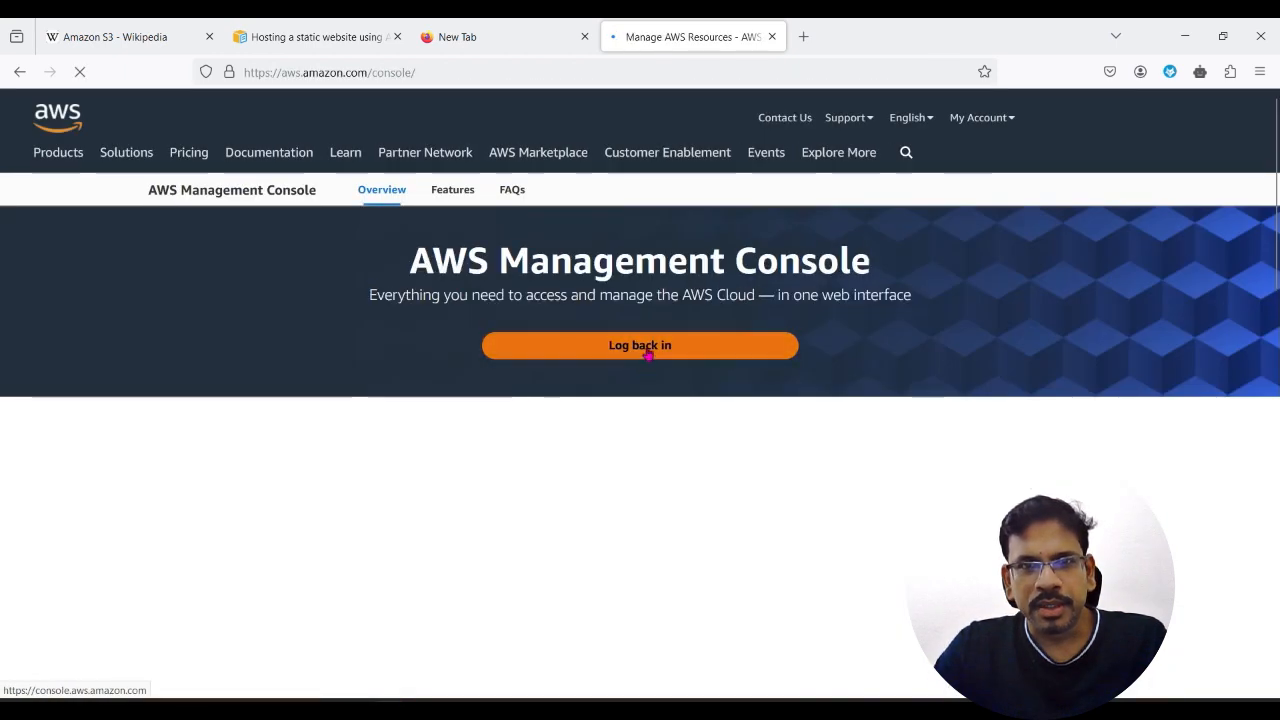
# Step: Sign in to the AWS console as the IAM user with Remember this account enabled, and save the login in the browser
pyautogui.click(647, 350)
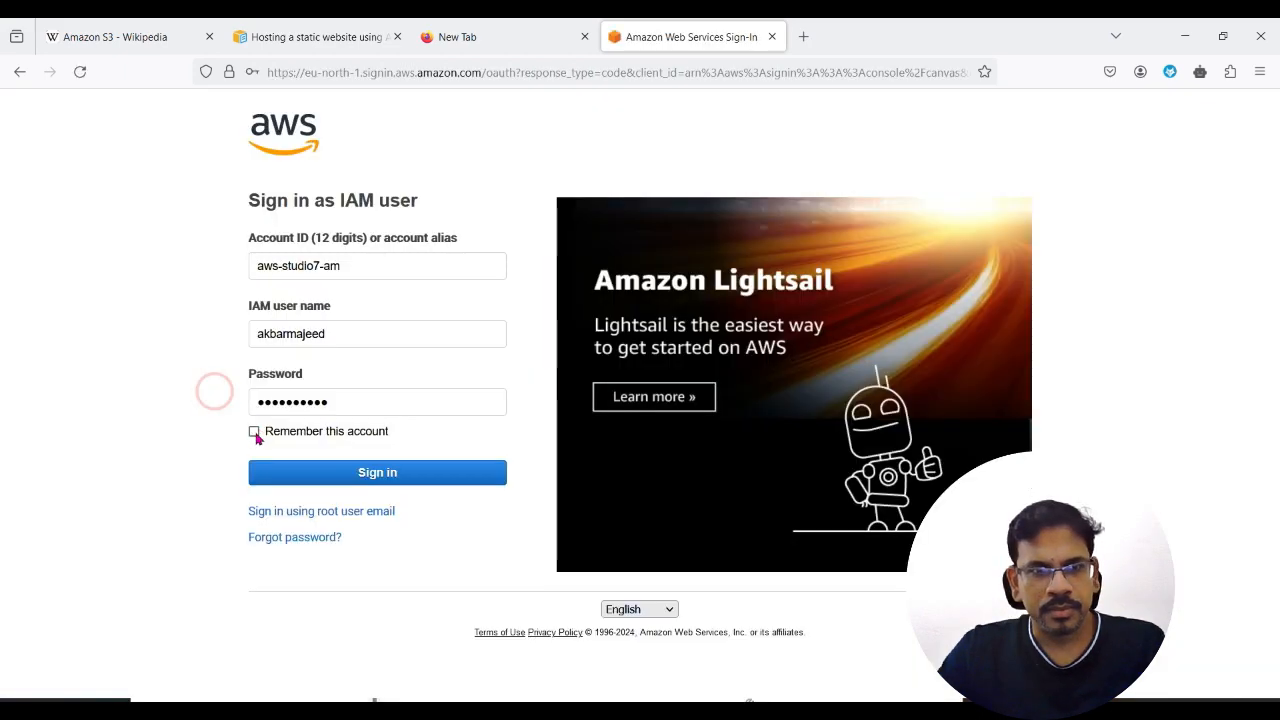
pyautogui.click(254, 431)
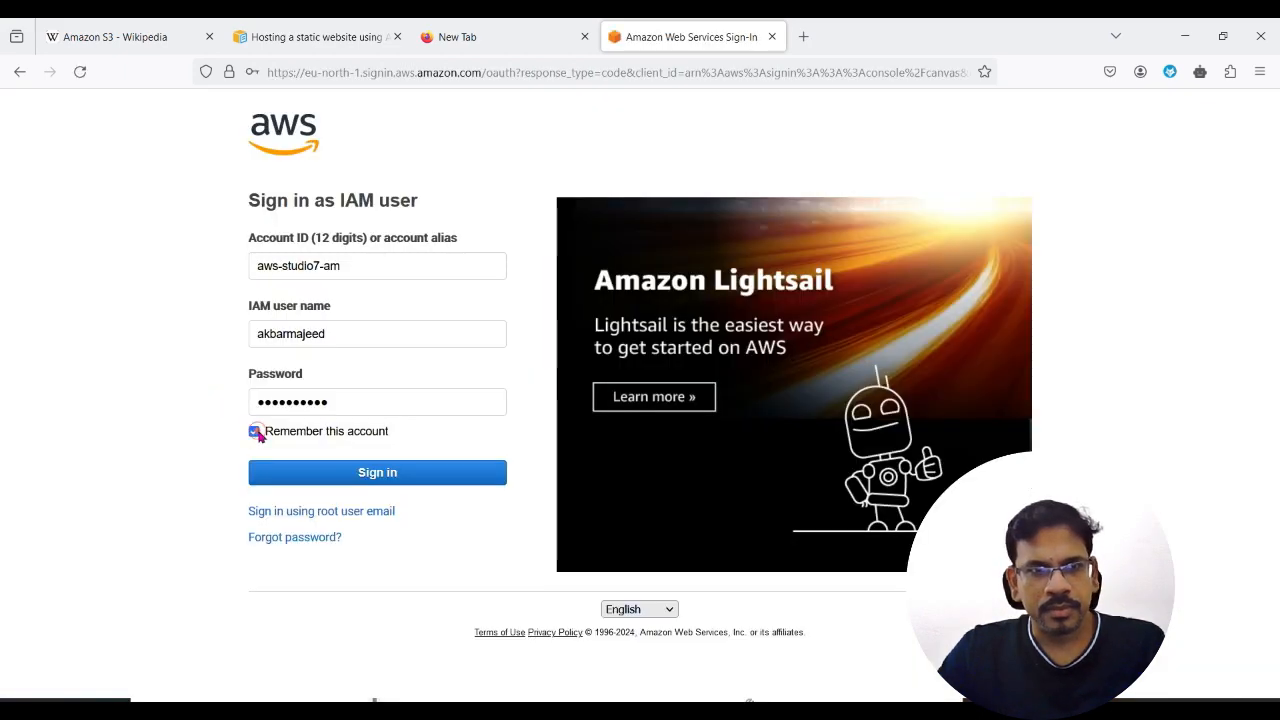
pyautogui.click(388, 483)
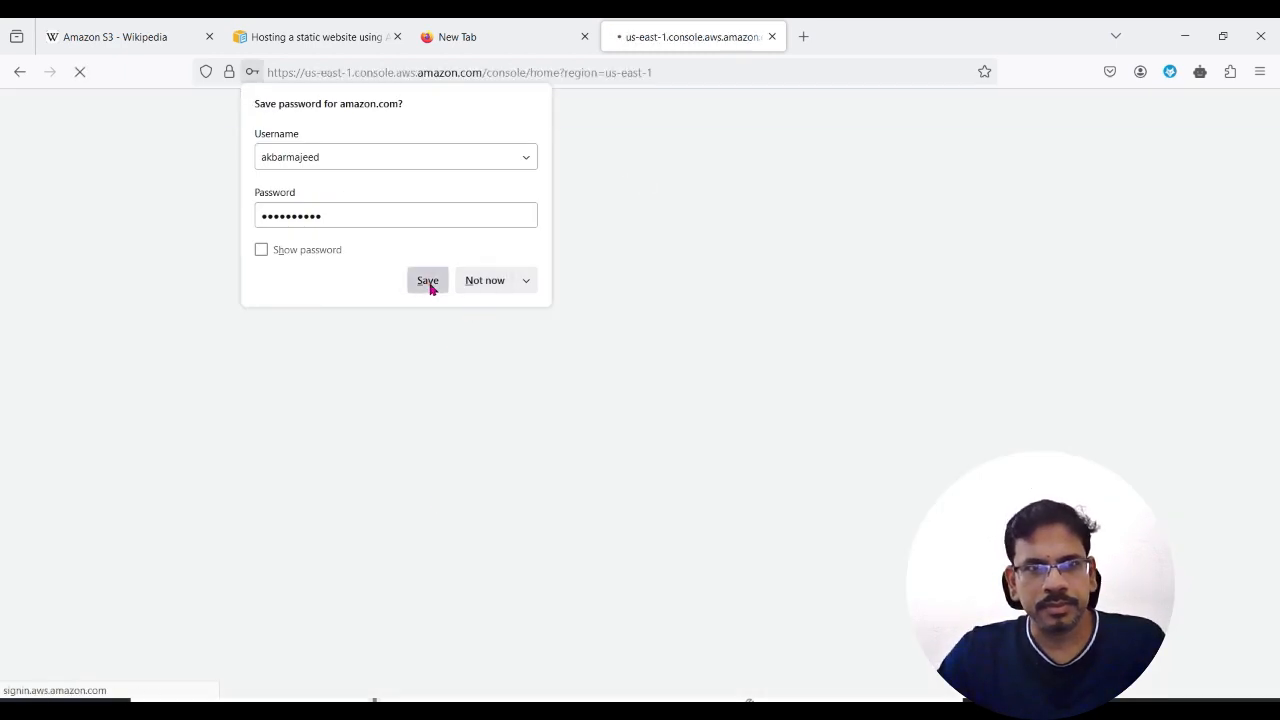
pyautogui.click(428, 281)
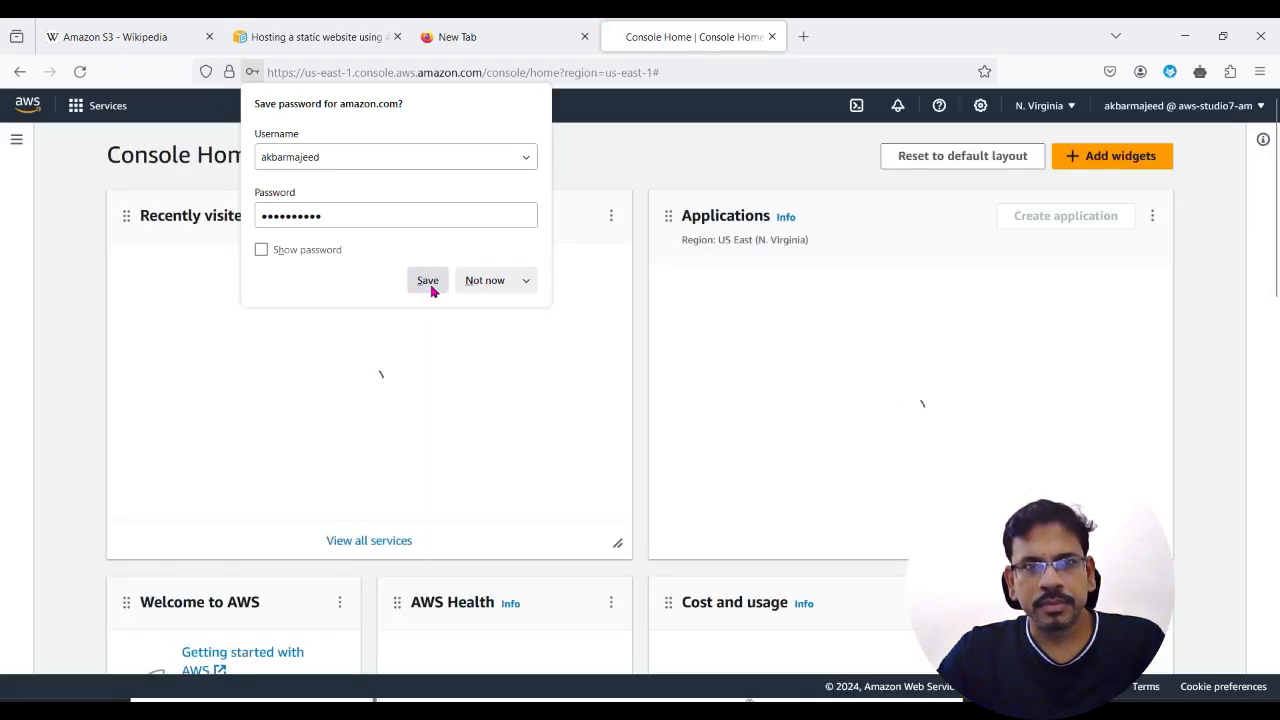
pyautogui.click(428, 281)
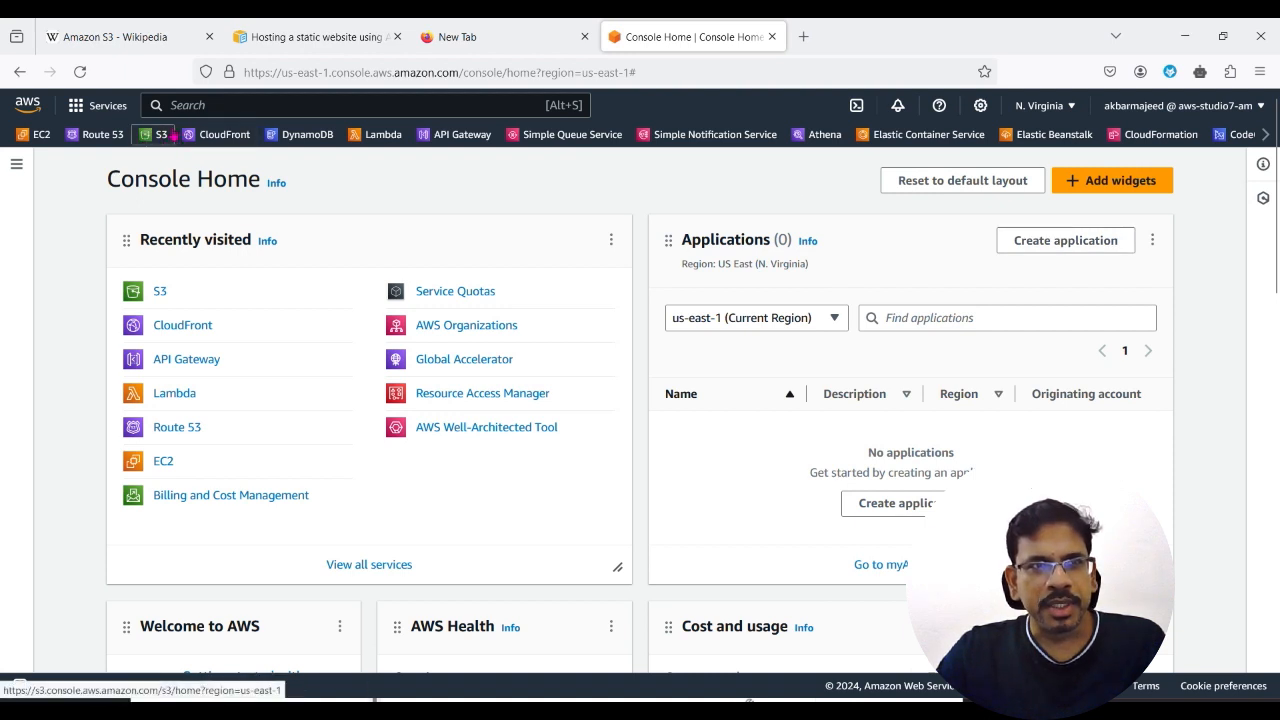
# Step: Search the AWS services for s3 and open the S3 service
pyautogui.click(229, 100)
pyautogui.write('s')
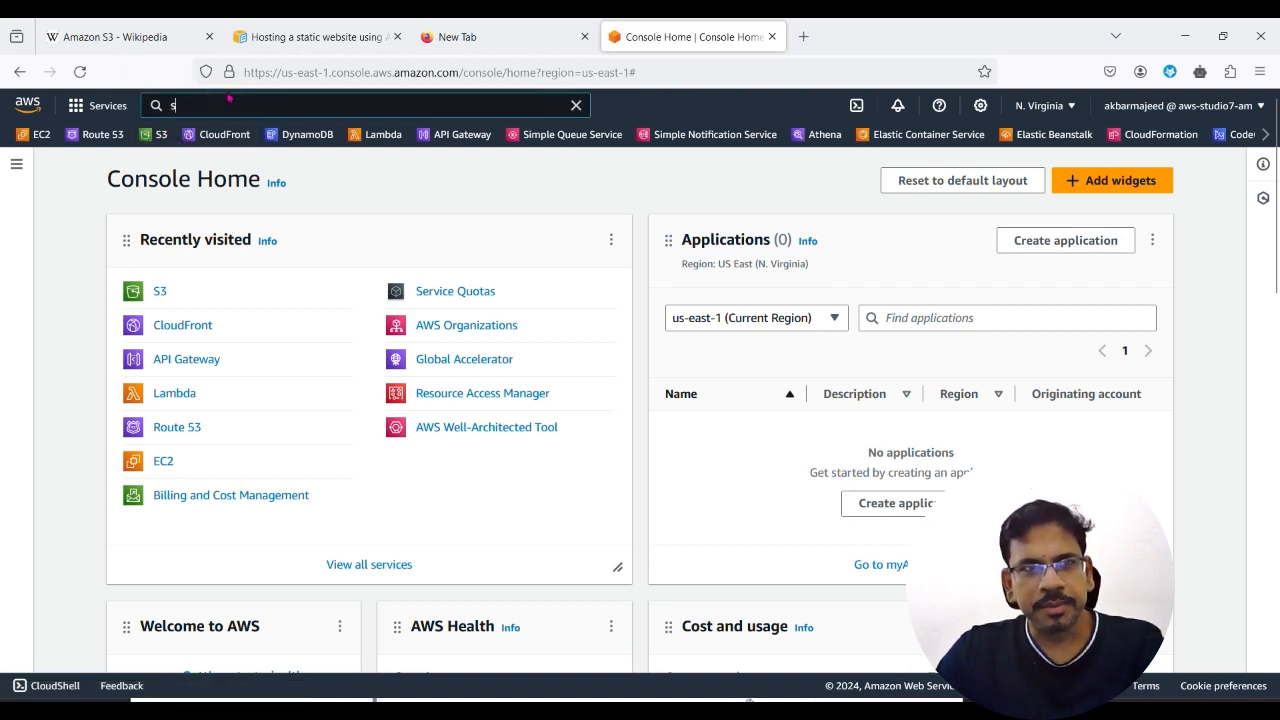
pyautogui.write('3')
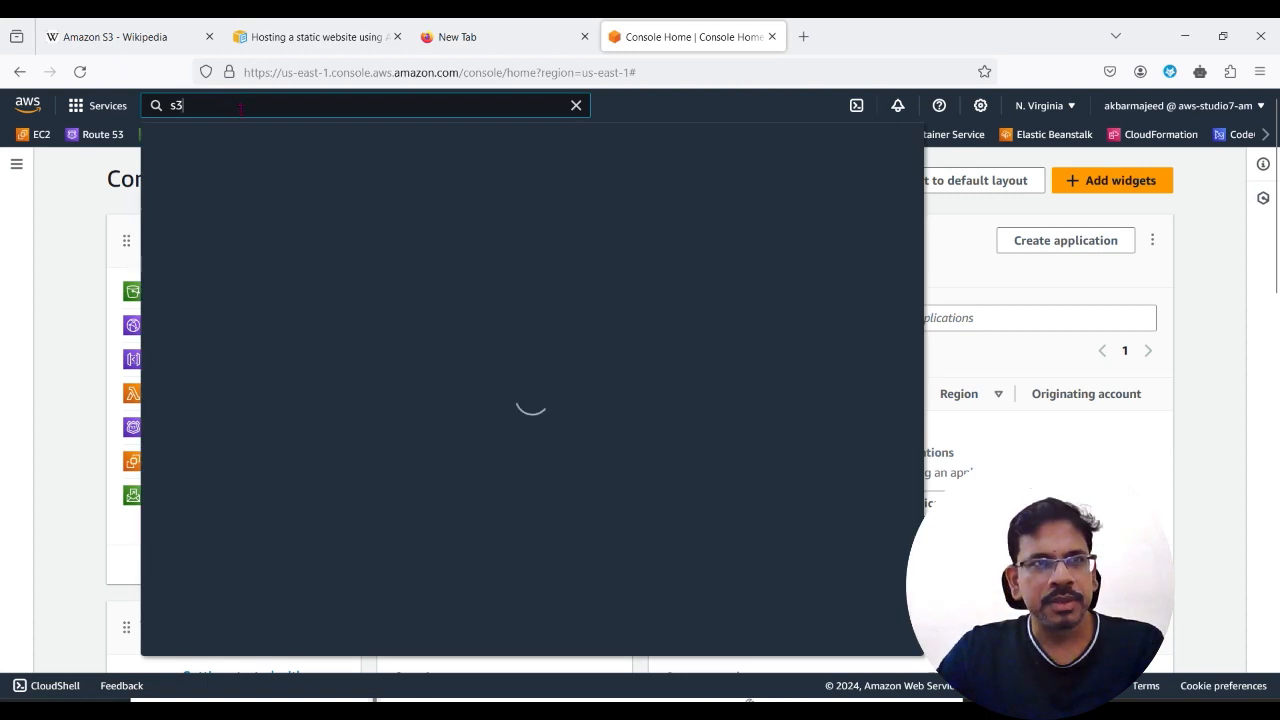
pyautogui.click(400, 236)
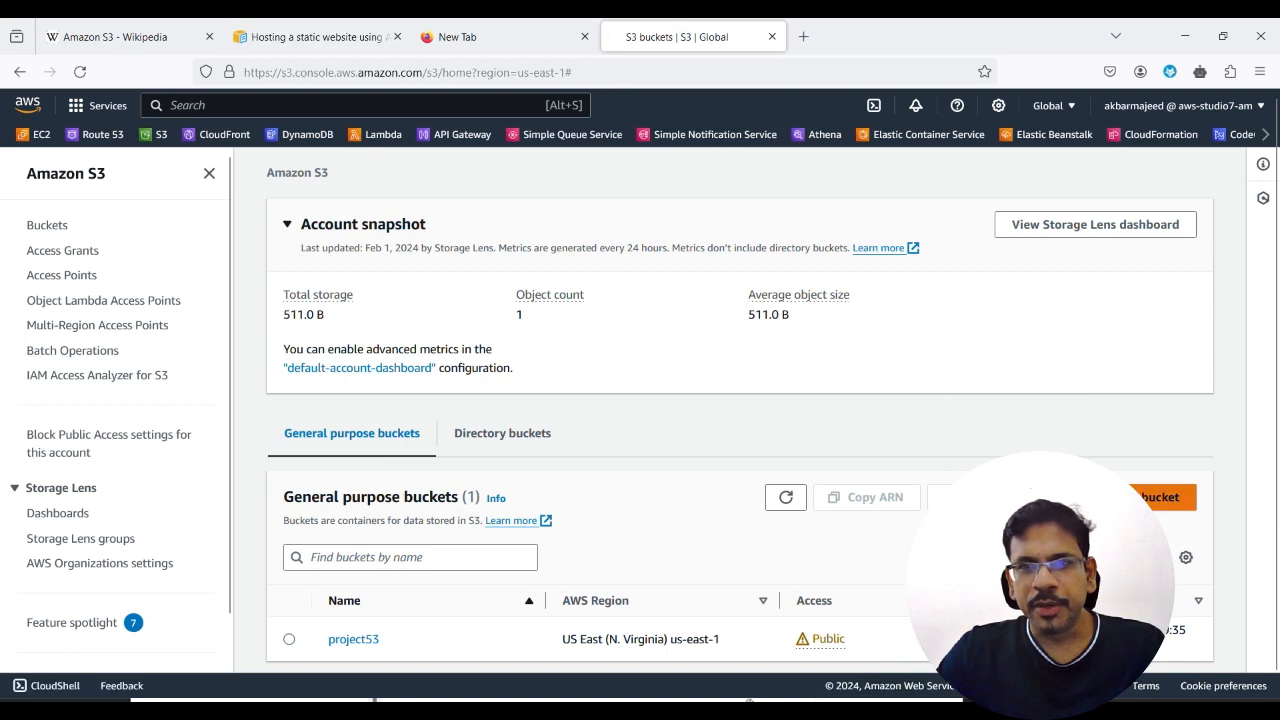
# Step: Start creating a new S3 bucket and enter demoapp_bkt_studio7 as the bucket name
pyautogui.click(1155, 500)
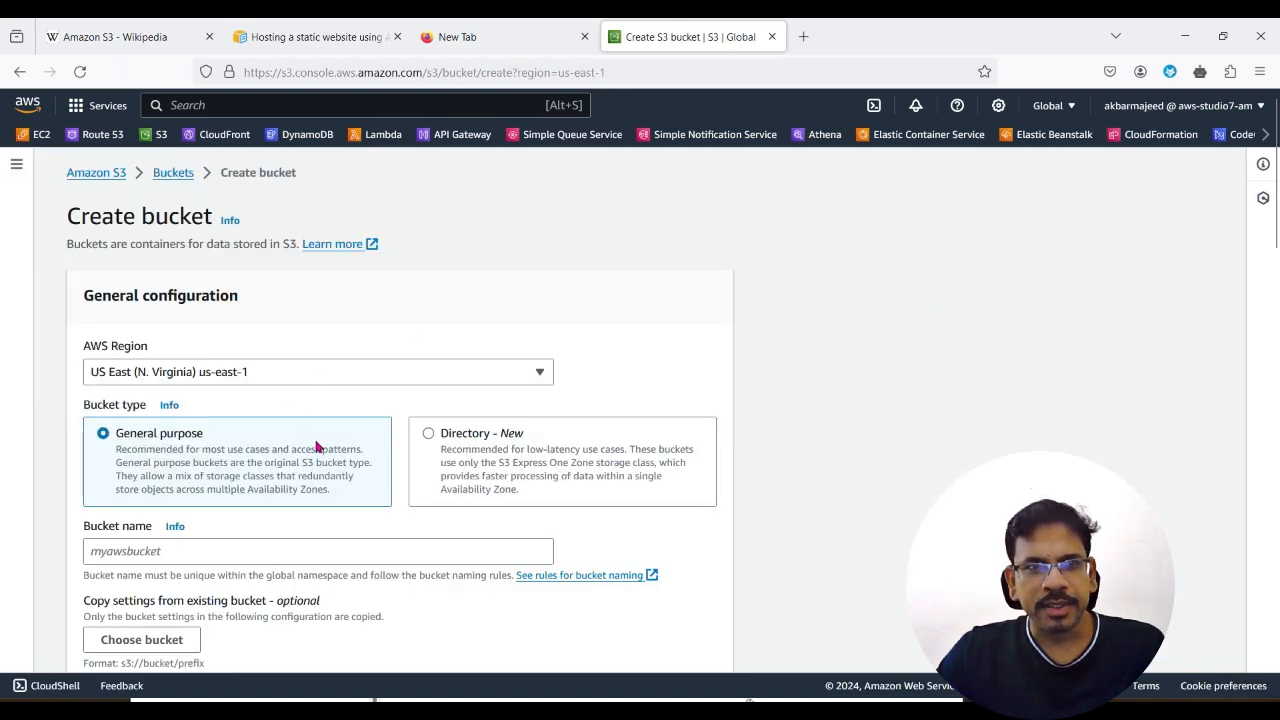
pyautogui.scroll(-2, 323, 562)
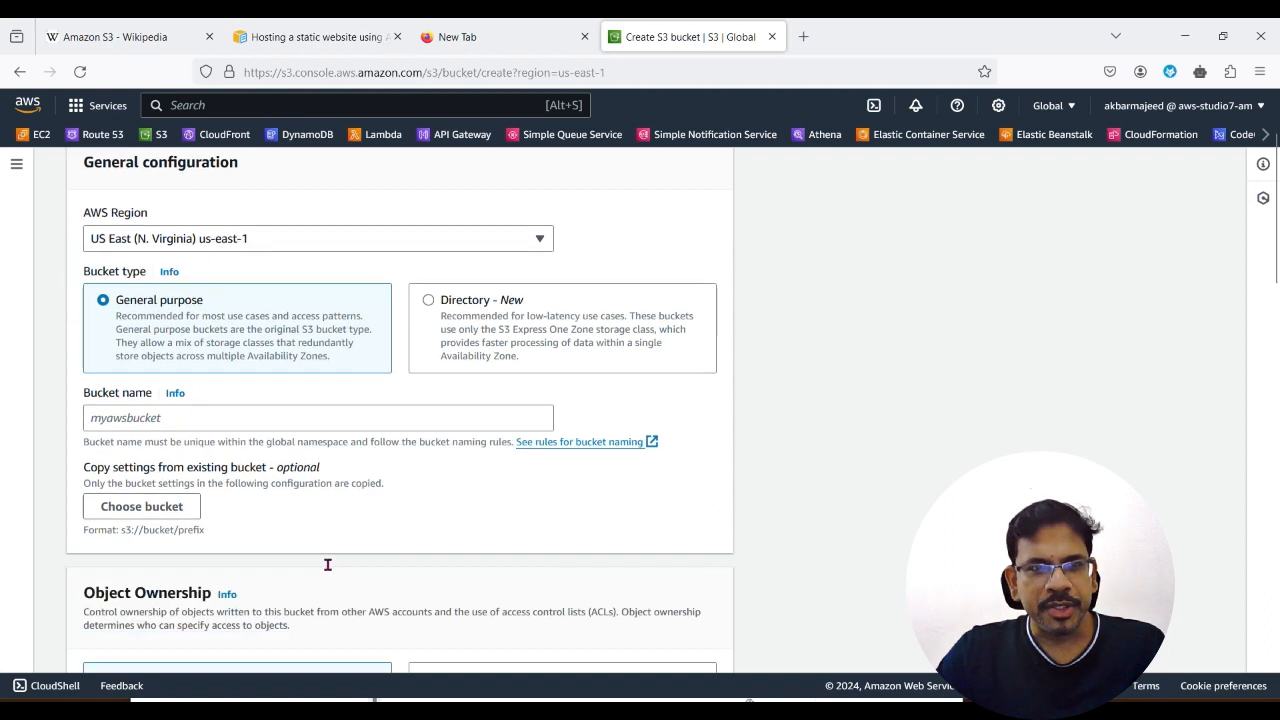
pyautogui.click(163, 372)
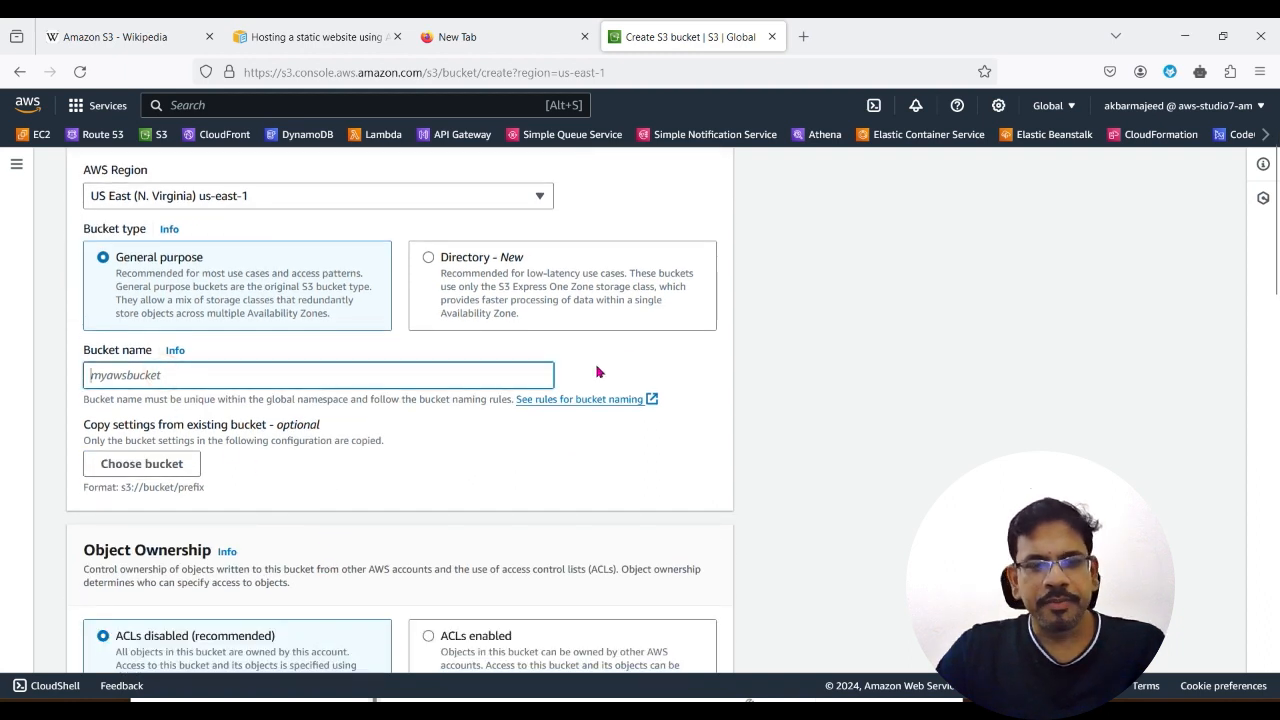
pyautogui.write('demoapp_bkt_studio7')
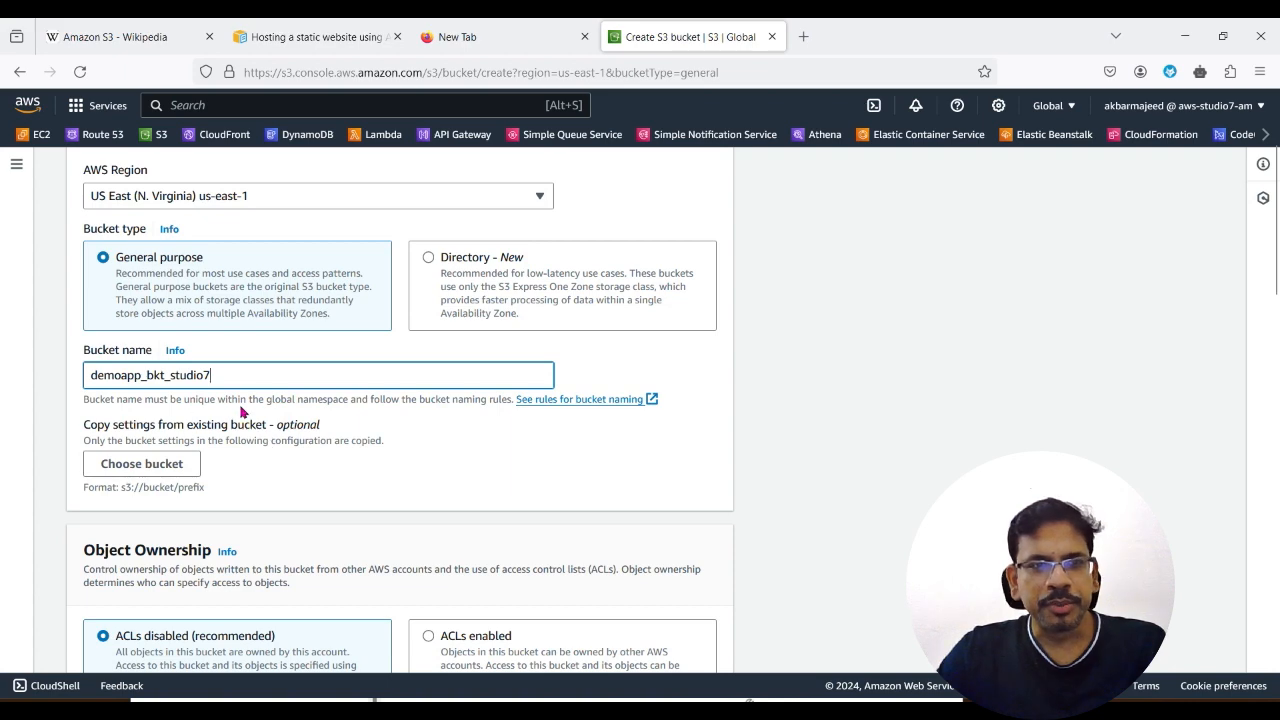
pyautogui.scroll(-3, 310, 503)
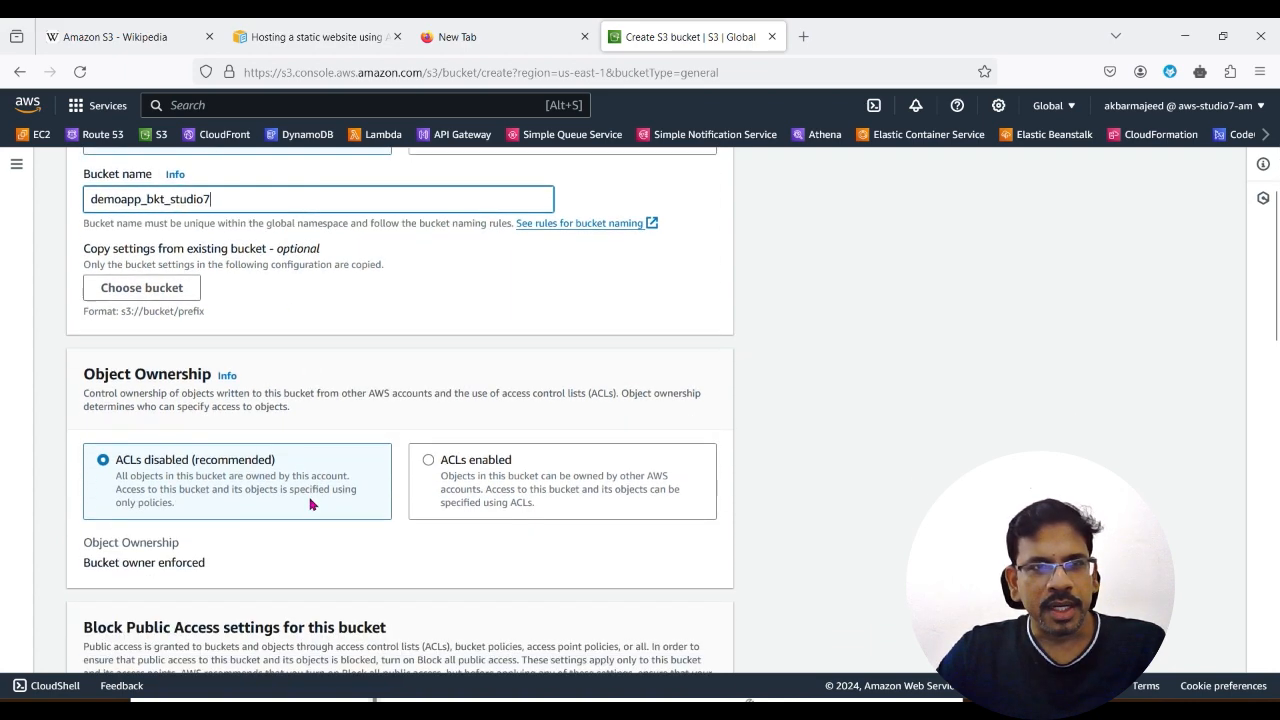
pyautogui.scroll(5, 320, 500)
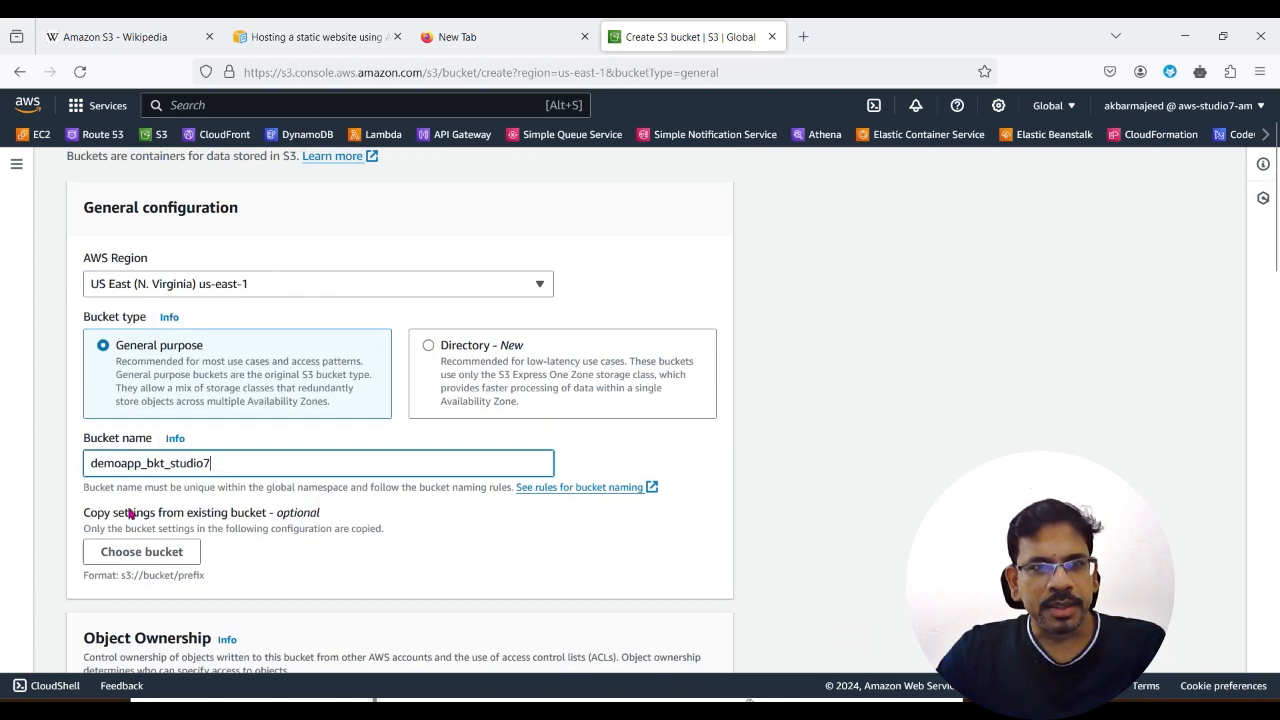
# Step: Turn off Block all public access for the bucket and acknowledge that its objects might become public
pyautogui.scroll(-5, 405, 587)
pyautogui.scroll(-4, 340, 490)
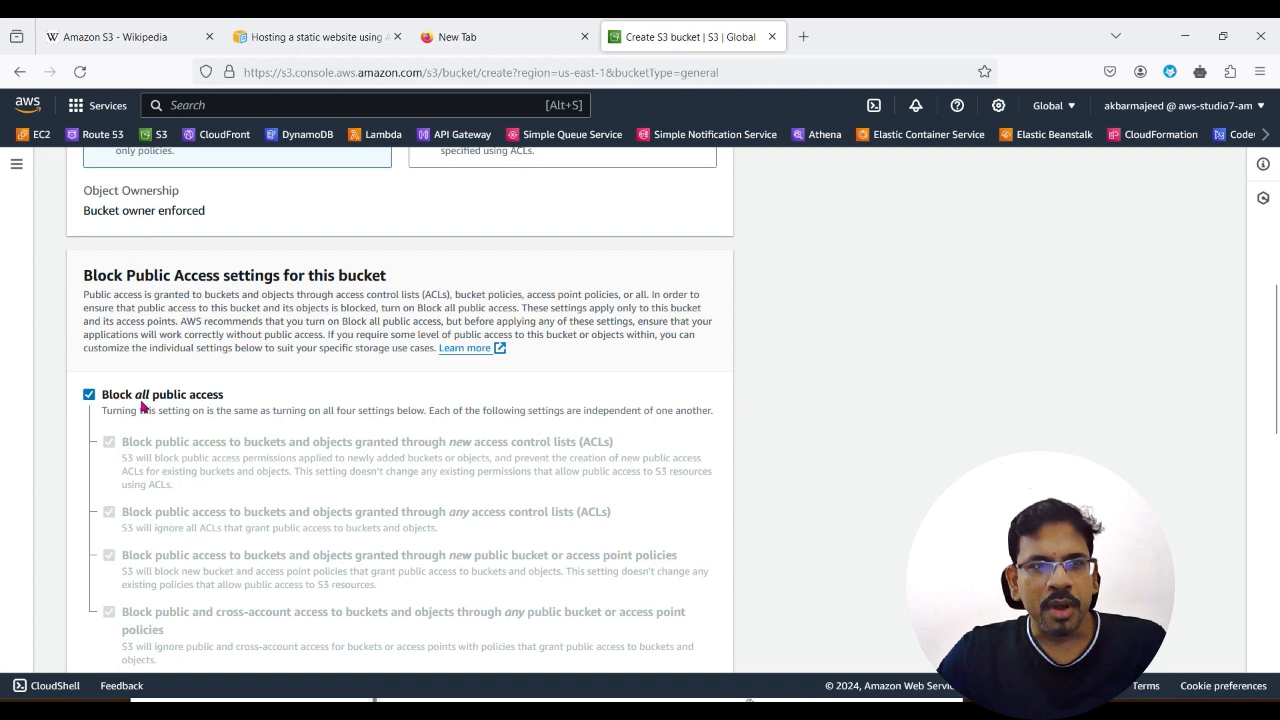
pyautogui.click(90, 396)
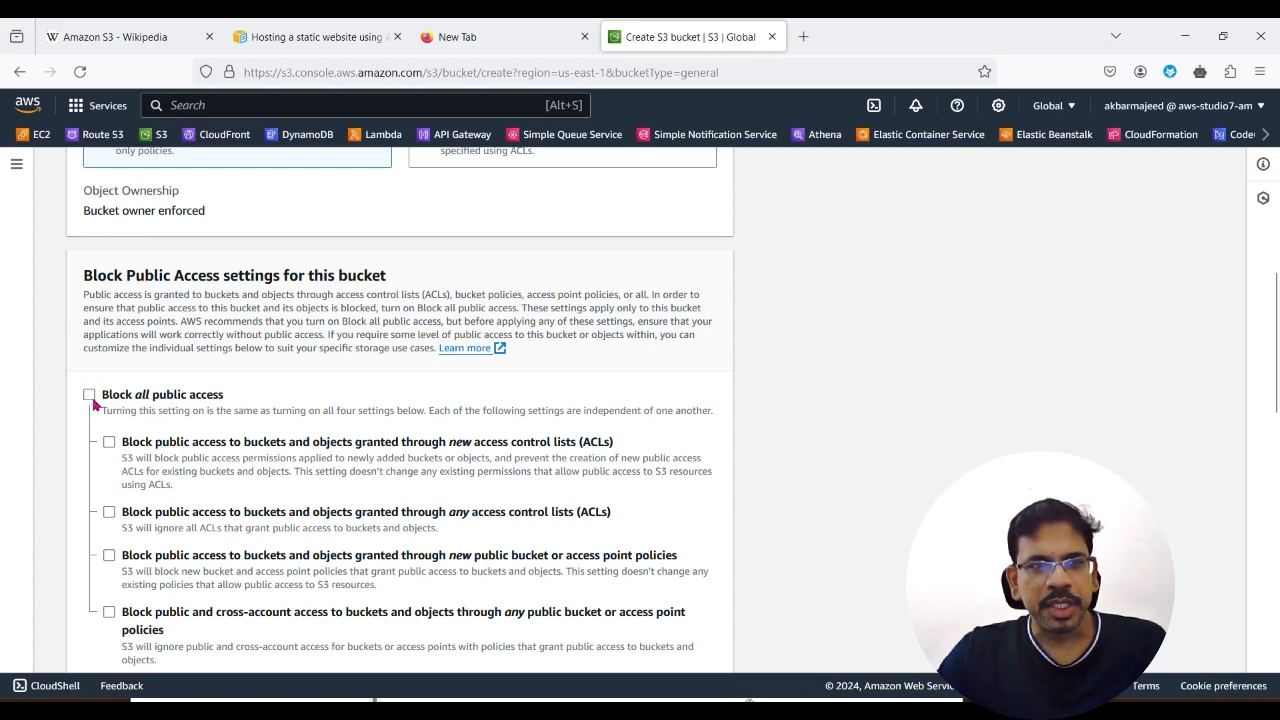
pyautogui.scroll(-5, 357, 500)
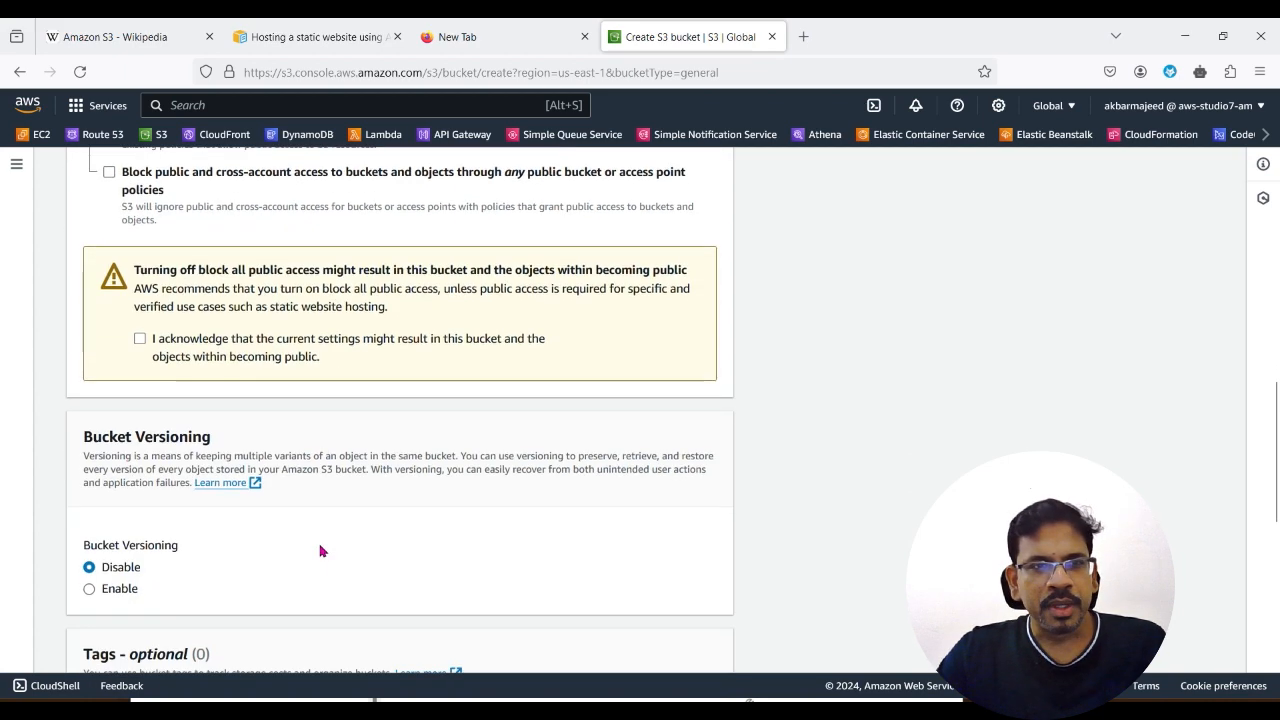
pyautogui.click(140, 338)
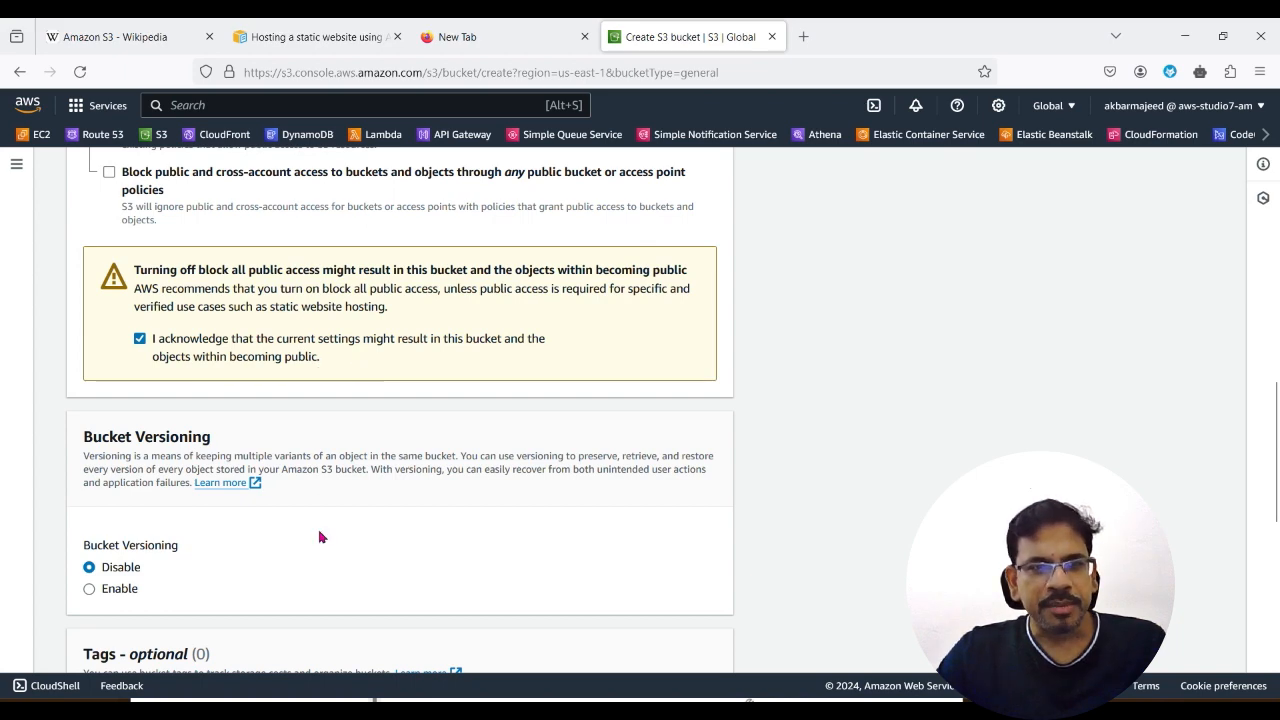
# Step: Try to create the bucket with the default versioning, tags and encryption settings
pyautogui.scroll(-3, 322, 540)
pyautogui.scroll(-5, 310, 548)
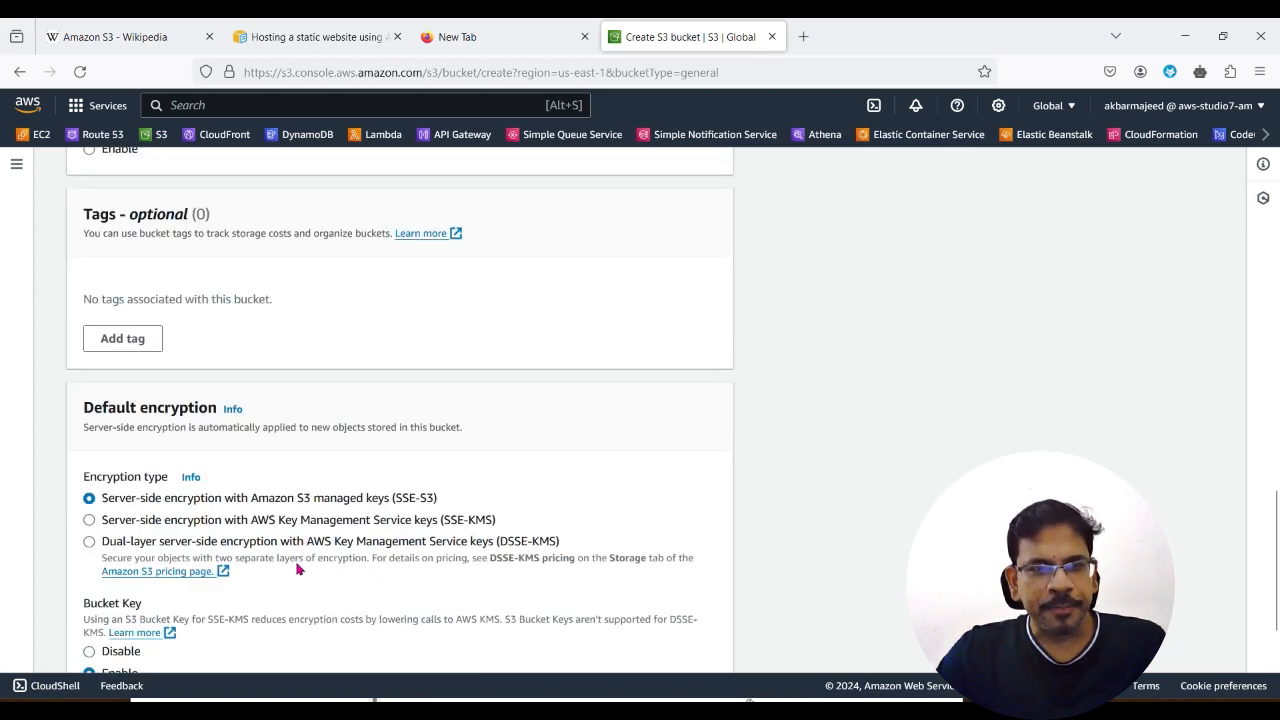
pyautogui.scroll(-3, 297, 563)
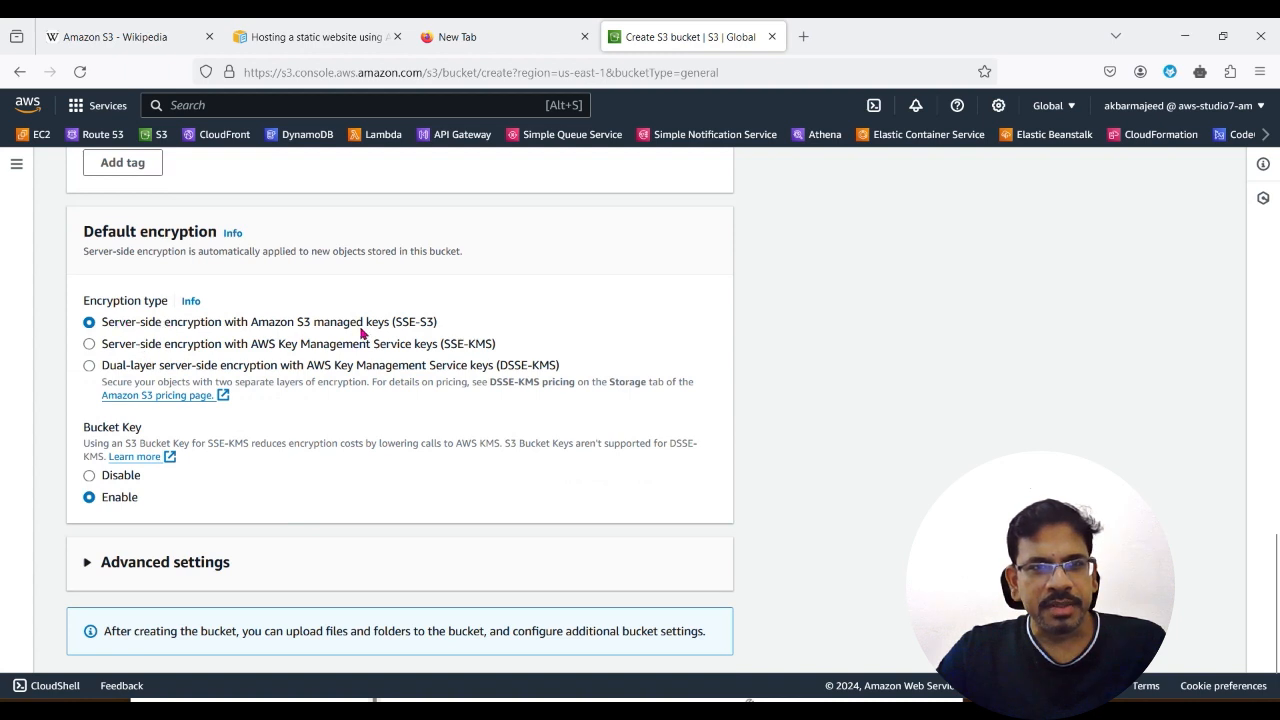
pyautogui.scroll(-1, 297, 594)
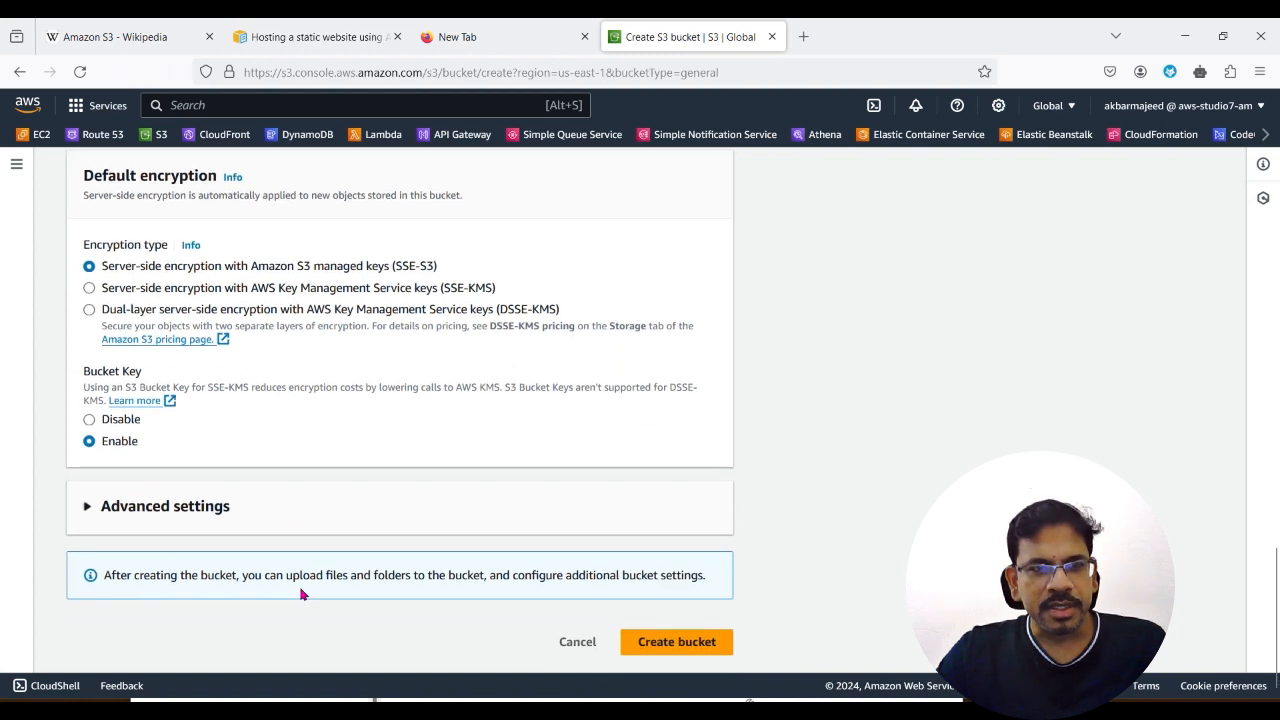
pyautogui.click(680, 642)
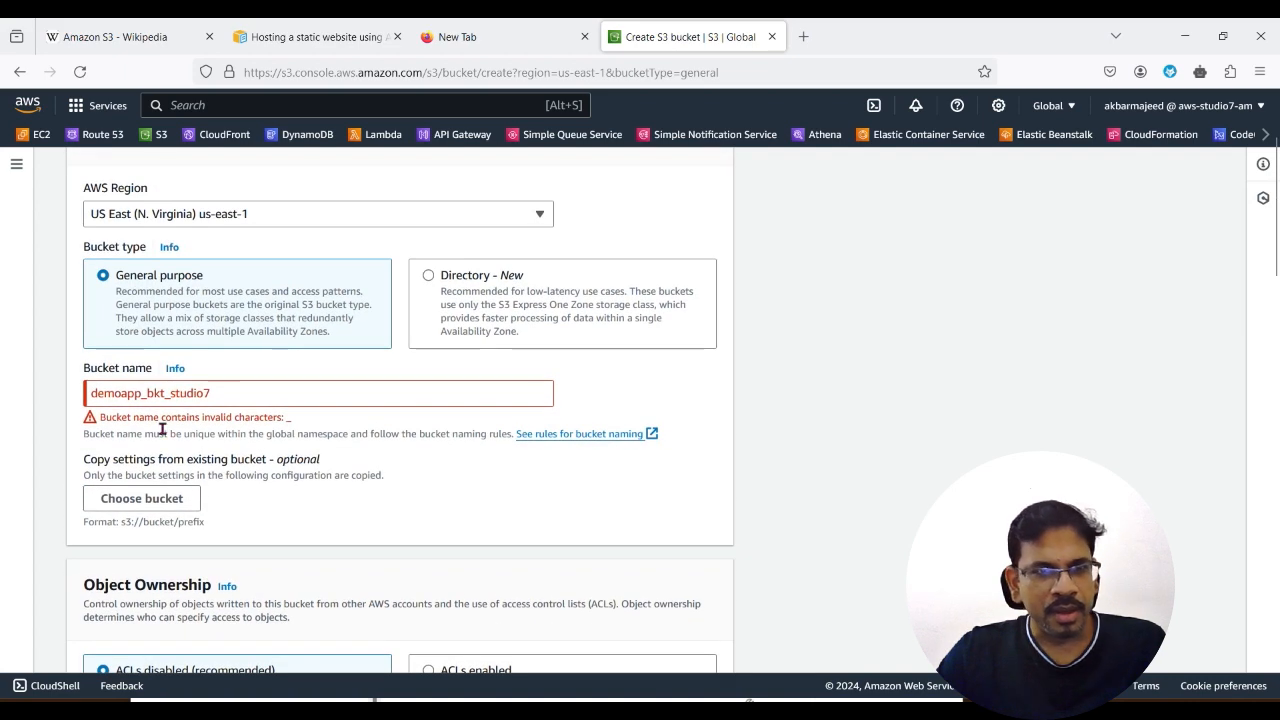
# Step: Correct the bucket name to demoapp-bkt-studio7, using hyphens instead of underscores, and create the bucket
pyautogui.click(148, 395)
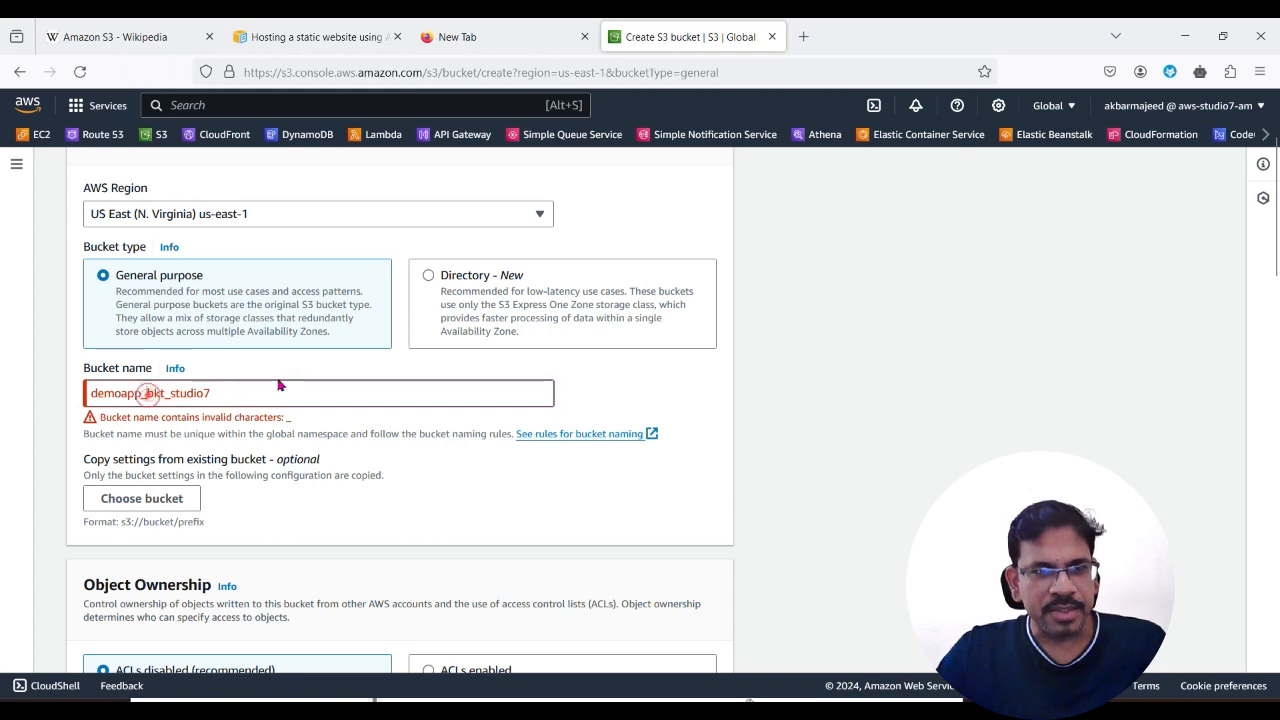
pyautogui.press('BackSpace')
pyautogui.write('-')
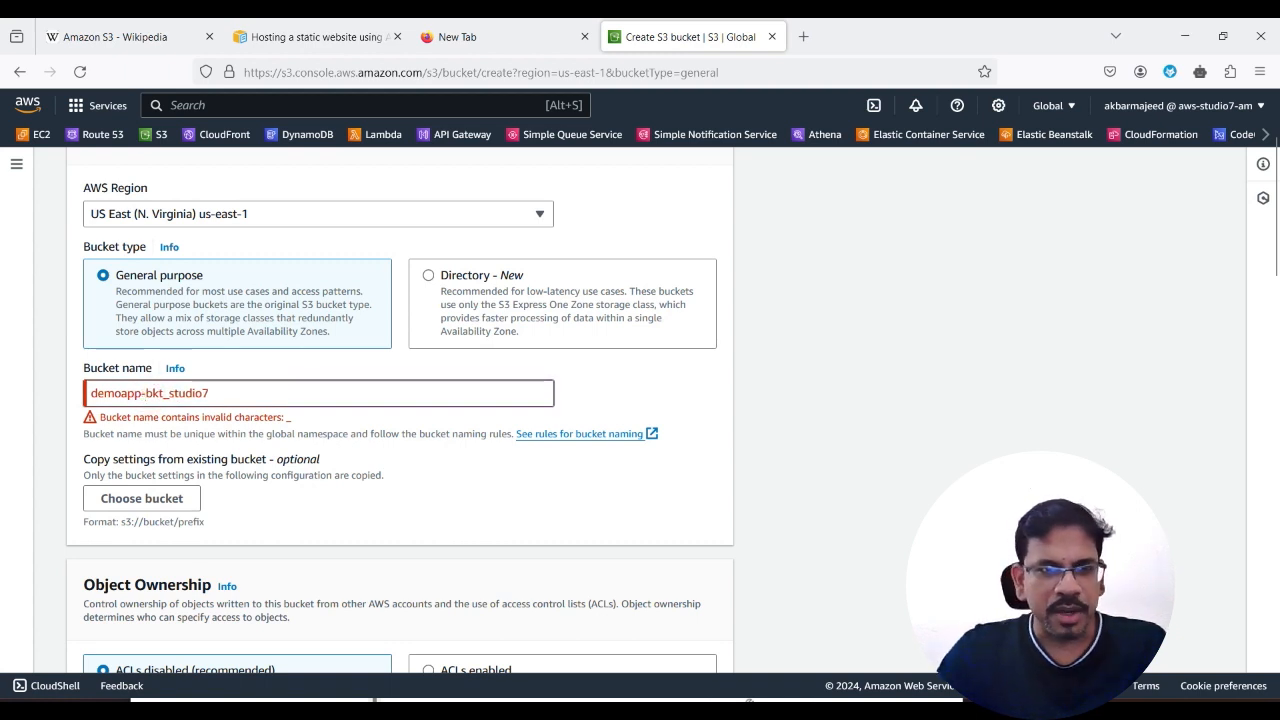
pyautogui.click(174, 393)
pyautogui.press('BackSpace')
pyautogui.write('-')
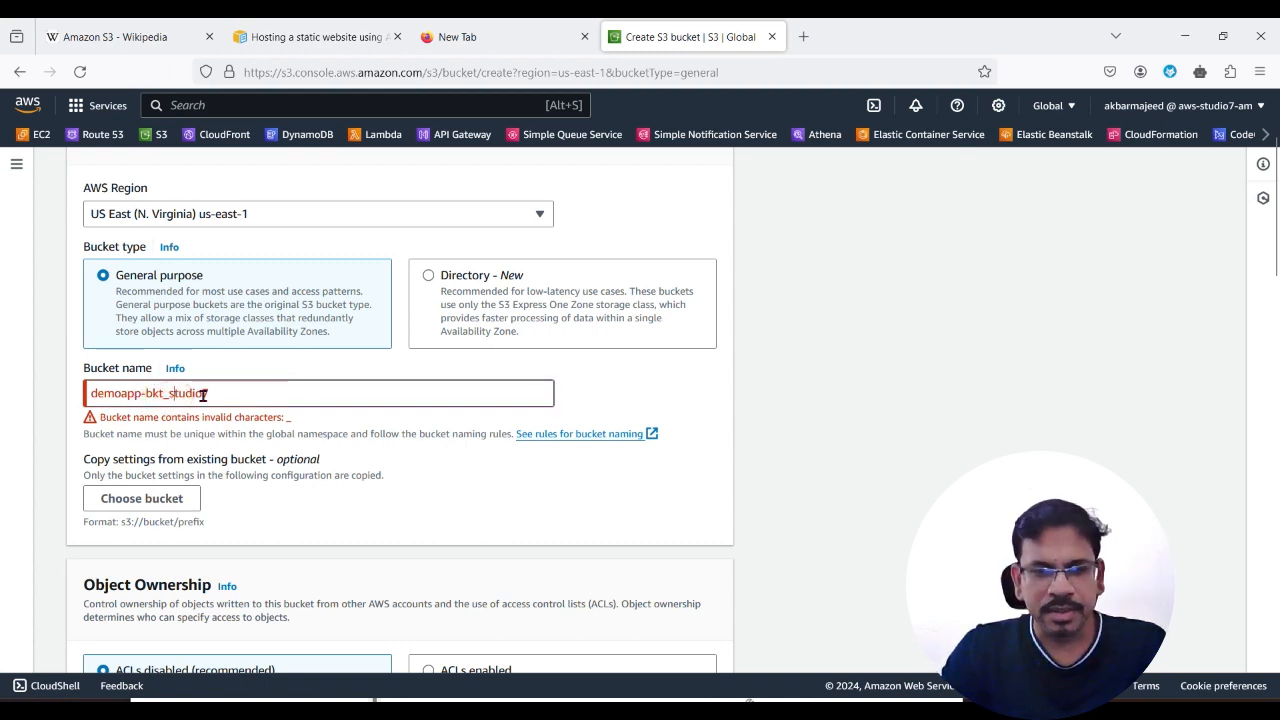
pyautogui.press('BackSpace')
pyautogui.write('-')
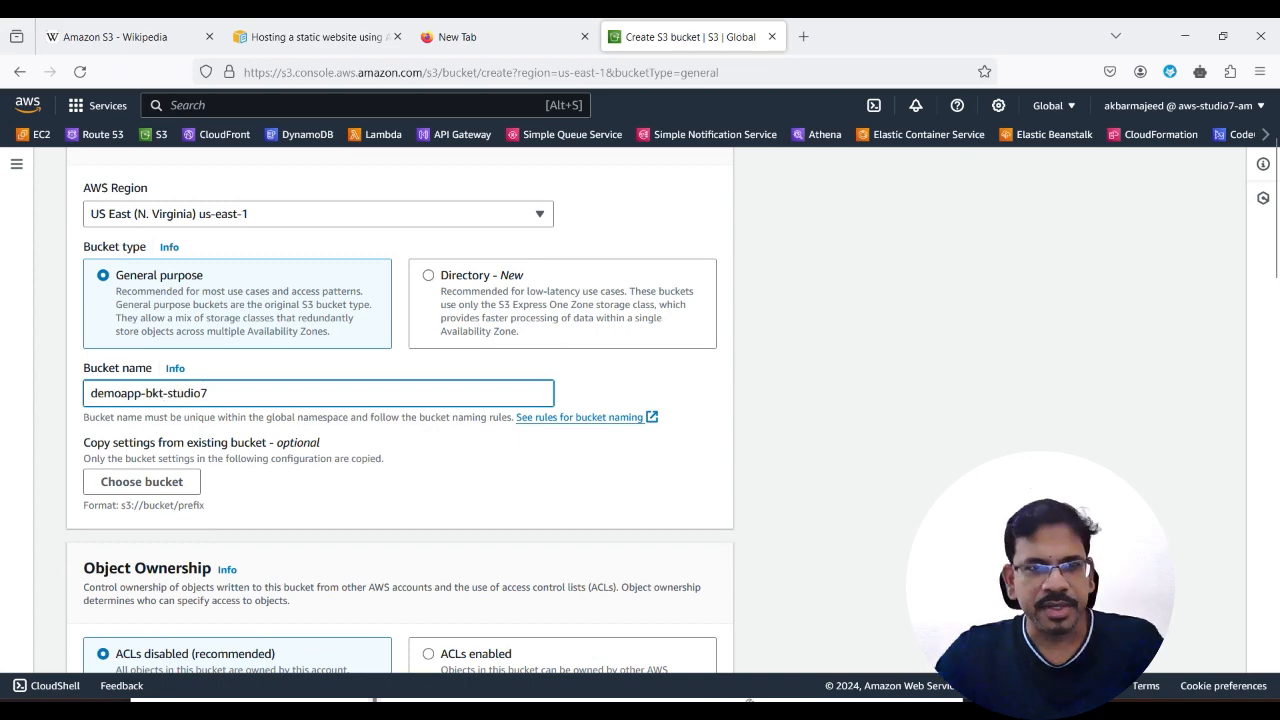
pyautogui.scroll(-20, 645, 508)
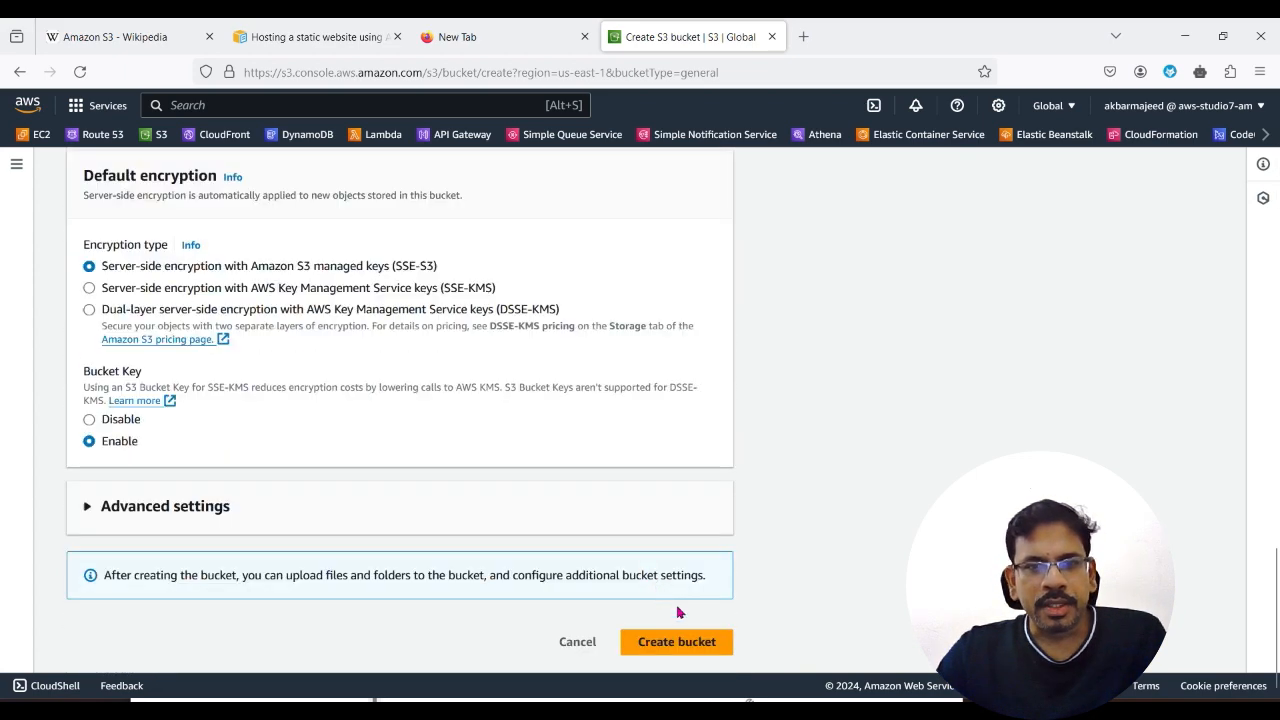
pyautogui.click(677, 642)
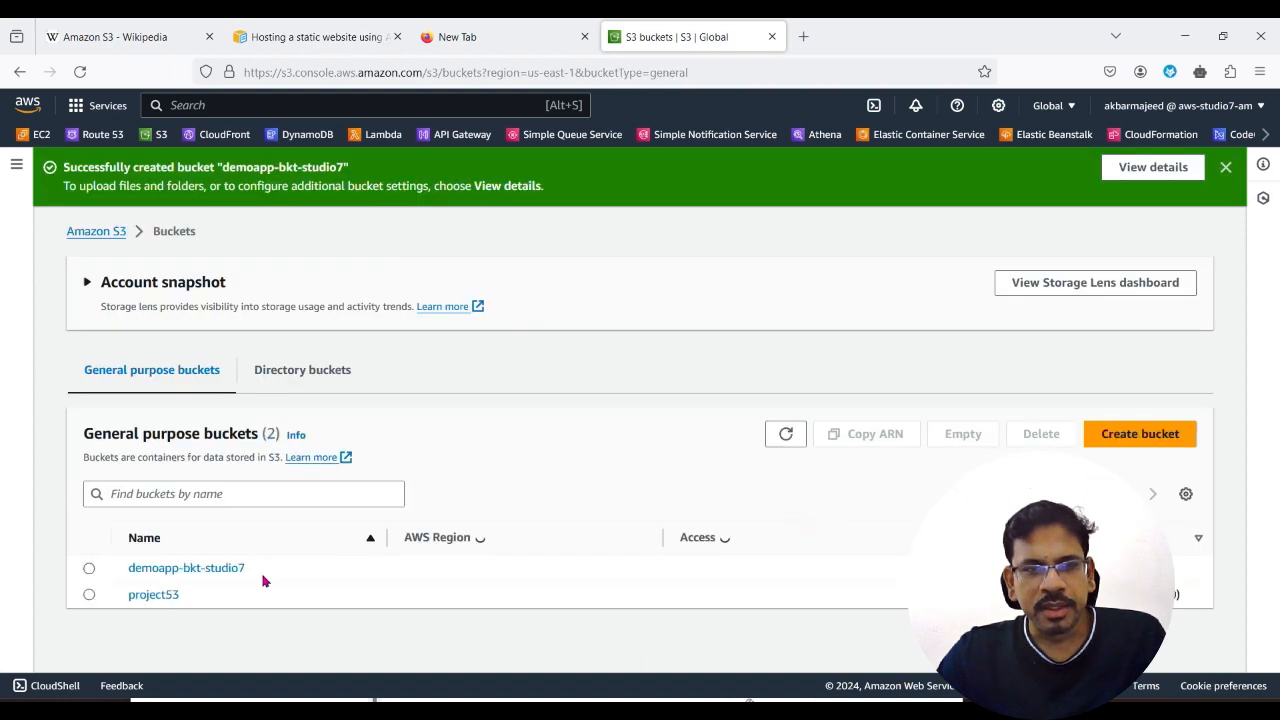
# Step: Open the demoapp-bkt-studio7 bucket and show its properties
pyautogui.scroll(-1, 179, 615)
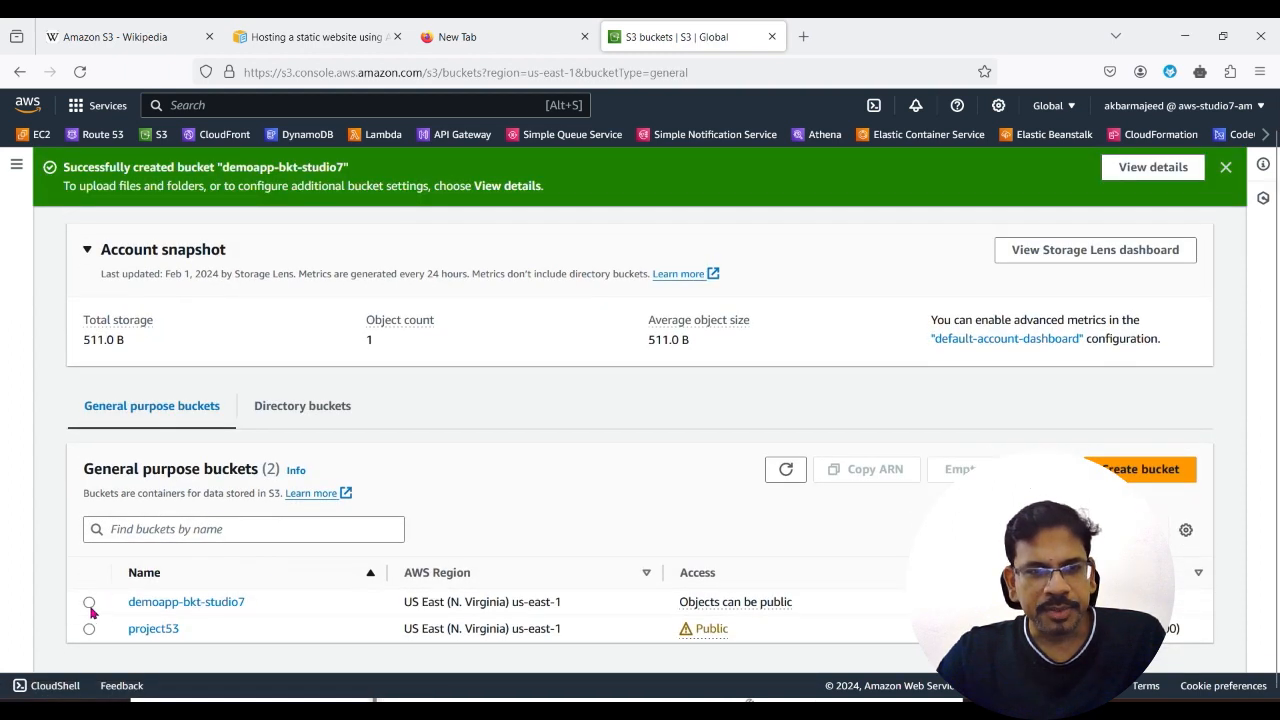
pyautogui.click(89, 603)
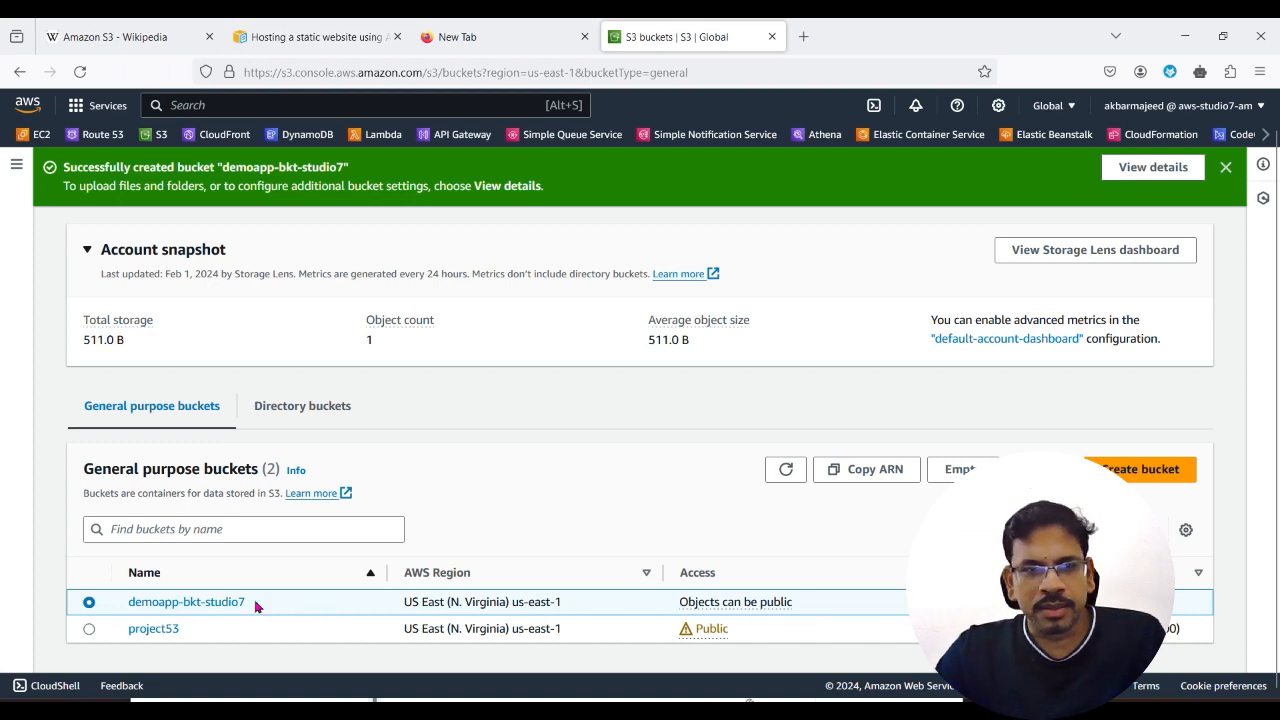
pyautogui.click(199, 603)
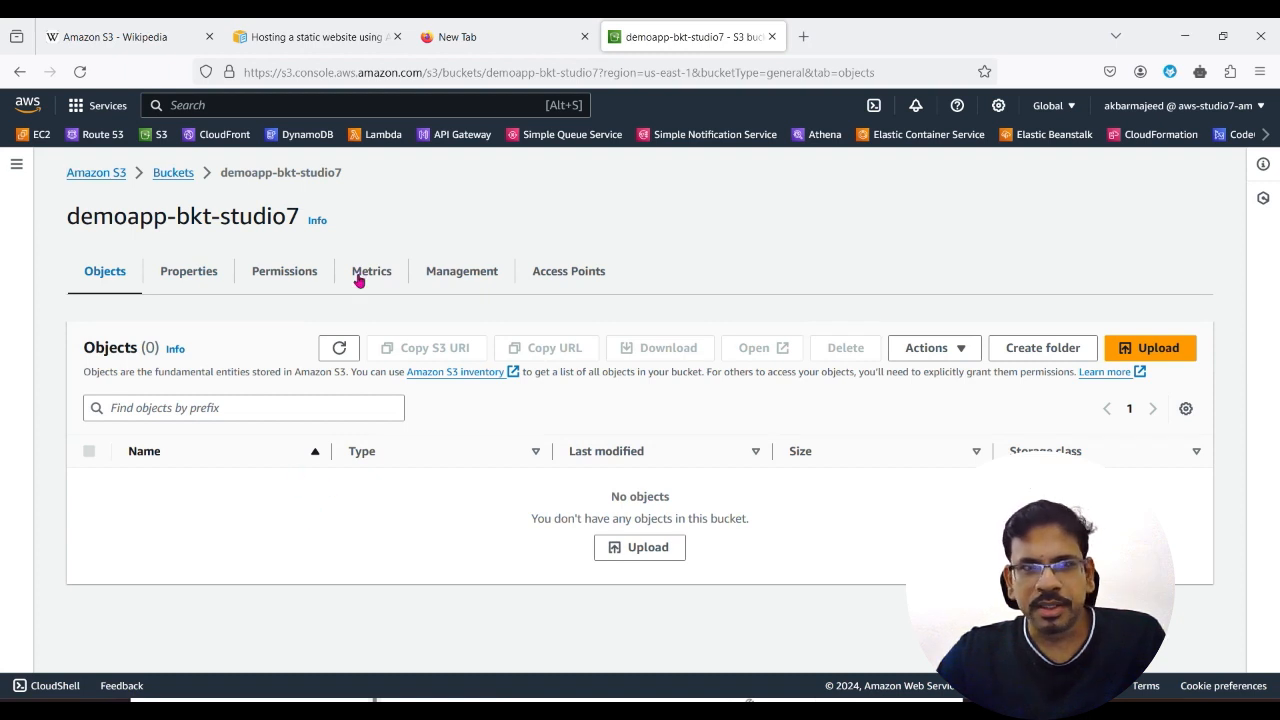
pyautogui.click(189, 272)
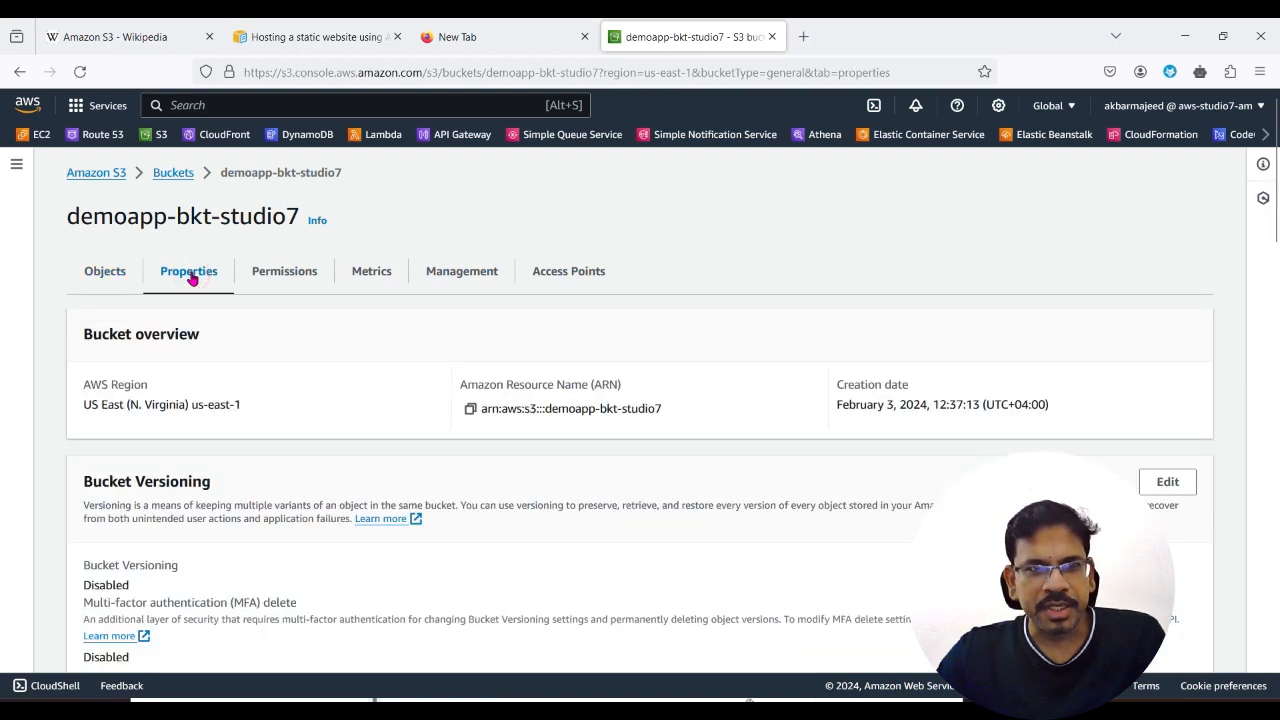
# Step: Edit the bucket's static website hosting setting and enable it, keeping Host a static website as the hosting type
pyautogui.scroll(-3, 155, 373)
pyautogui.scroll(-20, 265, 487)
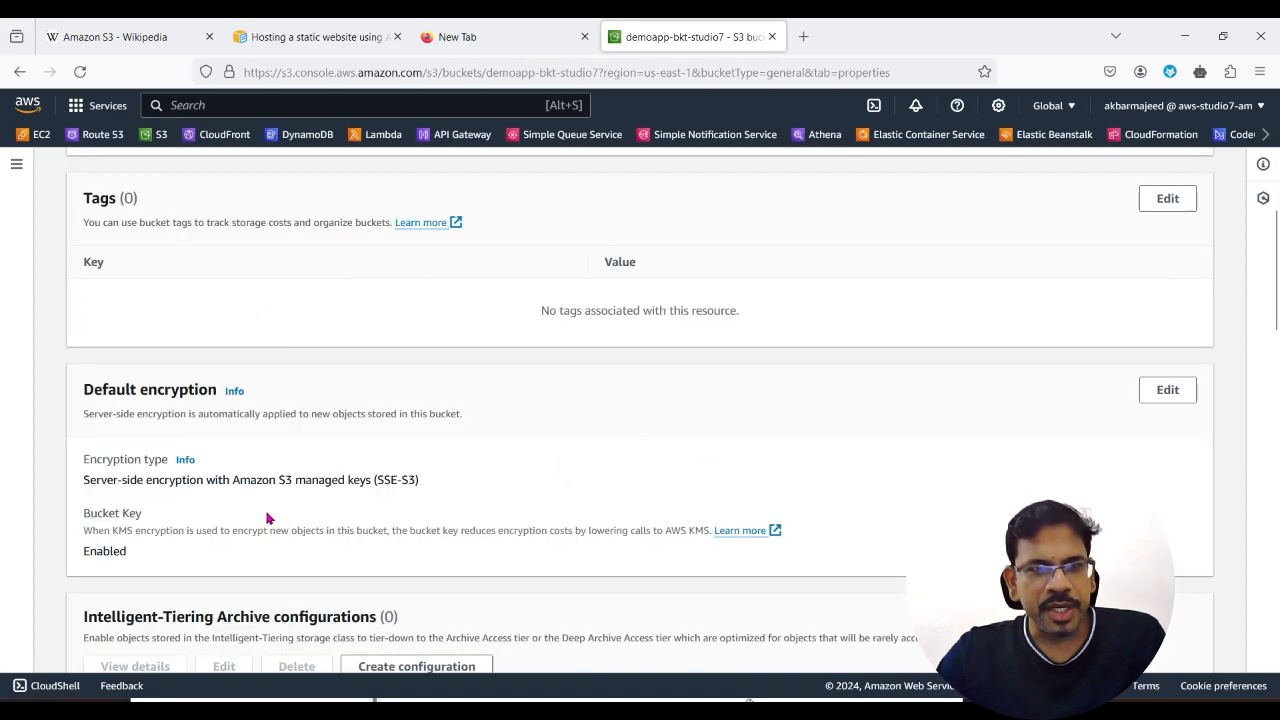
pyautogui.scroll(-12, 267, 519)
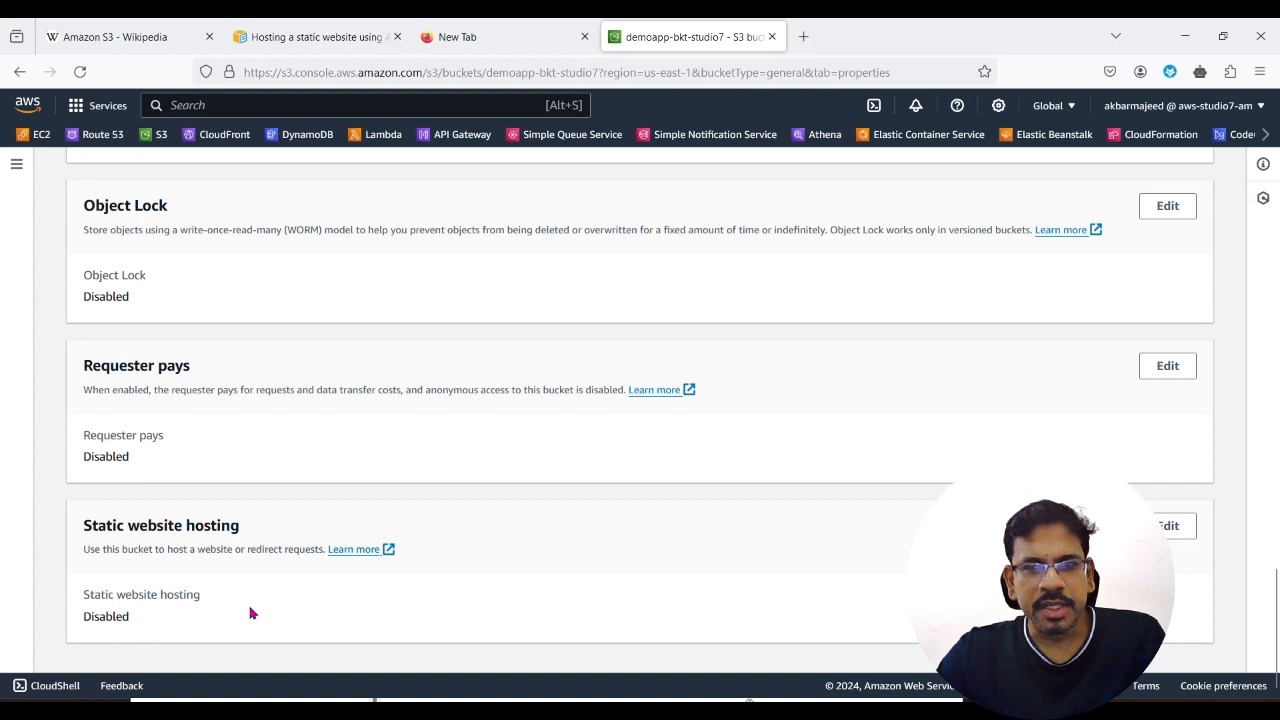
pyautogui.click(1174, 531)
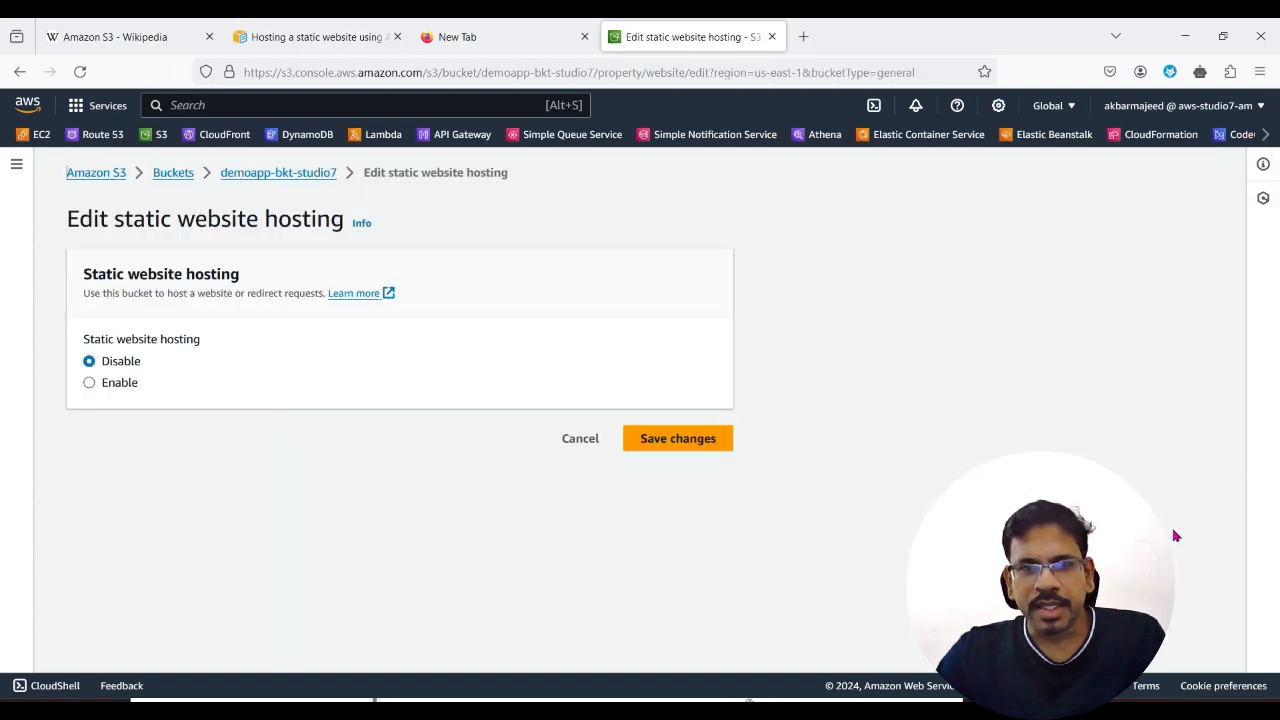
pyautogui.click(90, 384)
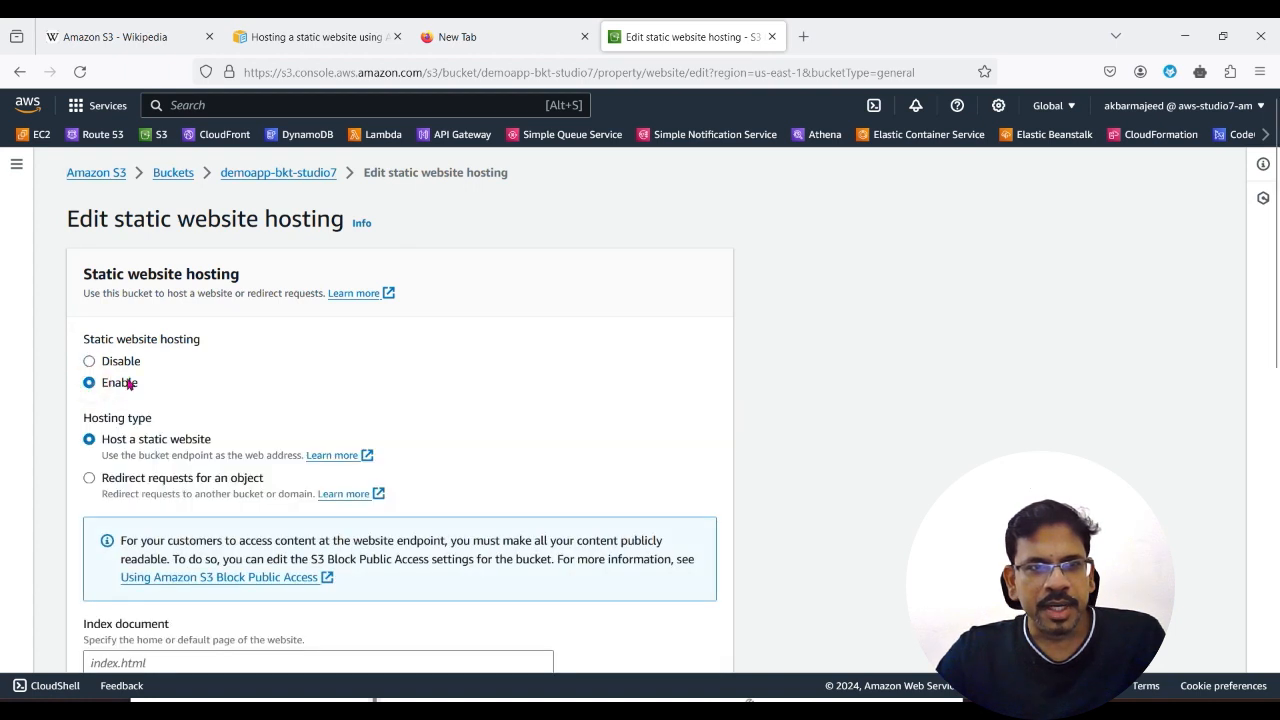
pyautogui.scroll(-3, 175, 500)
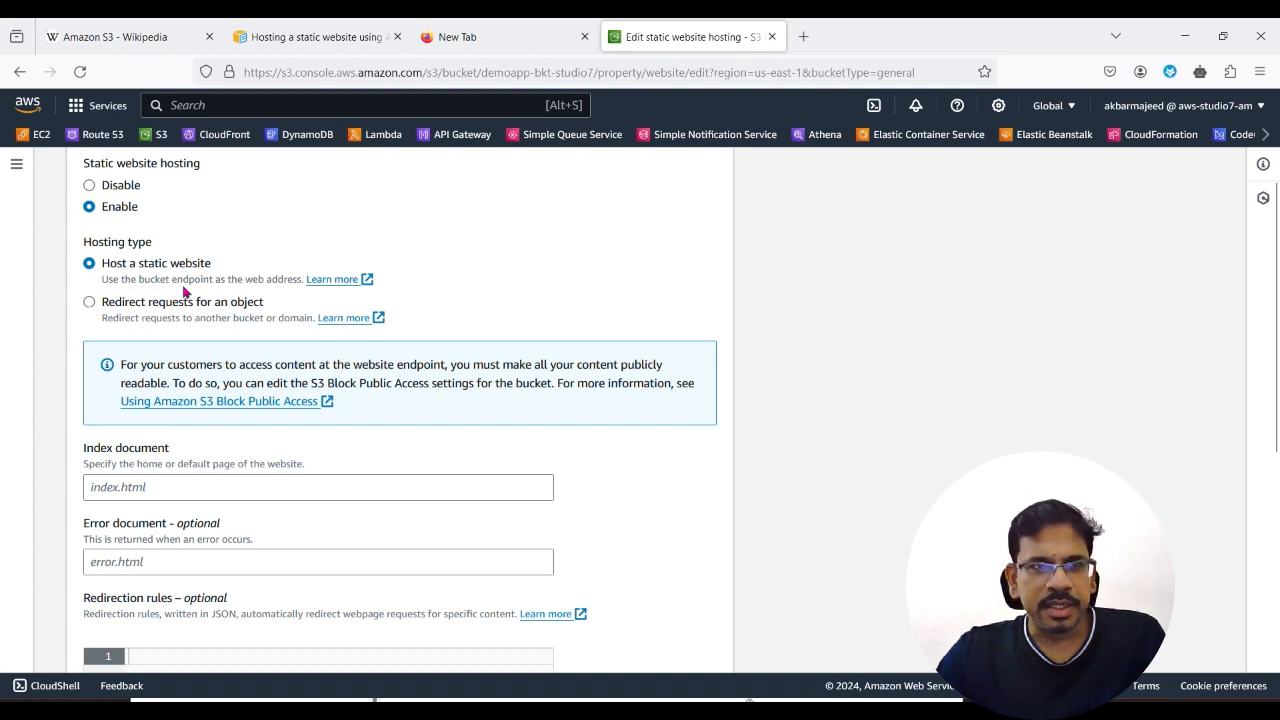
# Step: Set both the index document and the error document to index.html and save the static website hosting changes
pyautogui.scroll(-3, 323, 531)
pyautogui.click(138, 307)
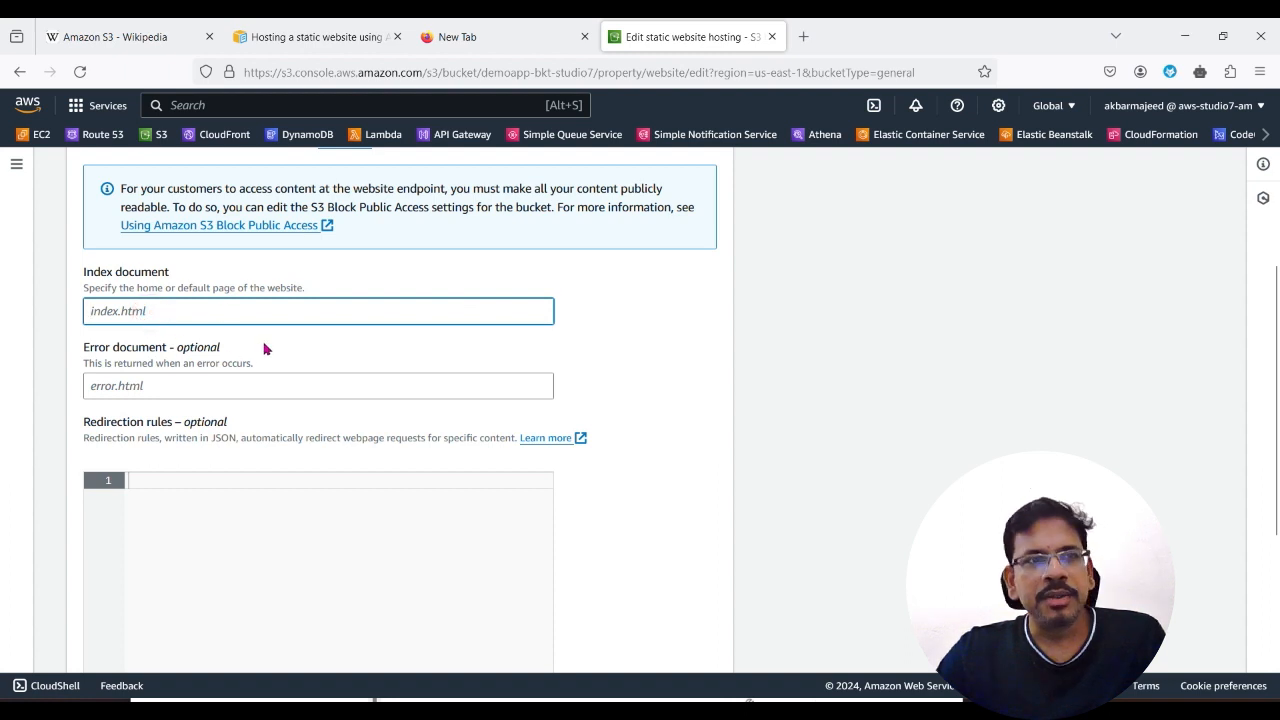
pyautogui.write('index.html')
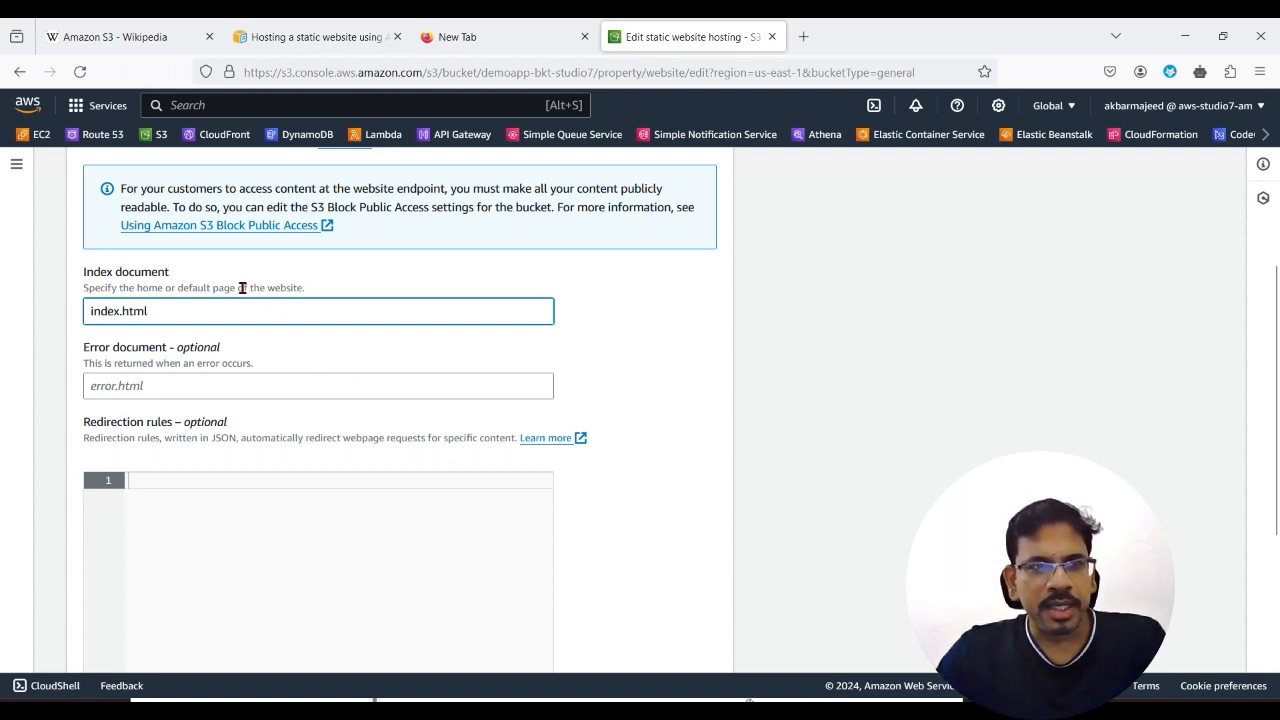
pyautogui.moveTo(170, 316); pyautogui.dragTo(20, 316)
pyautogui.hotkey('ctrl', 'c')
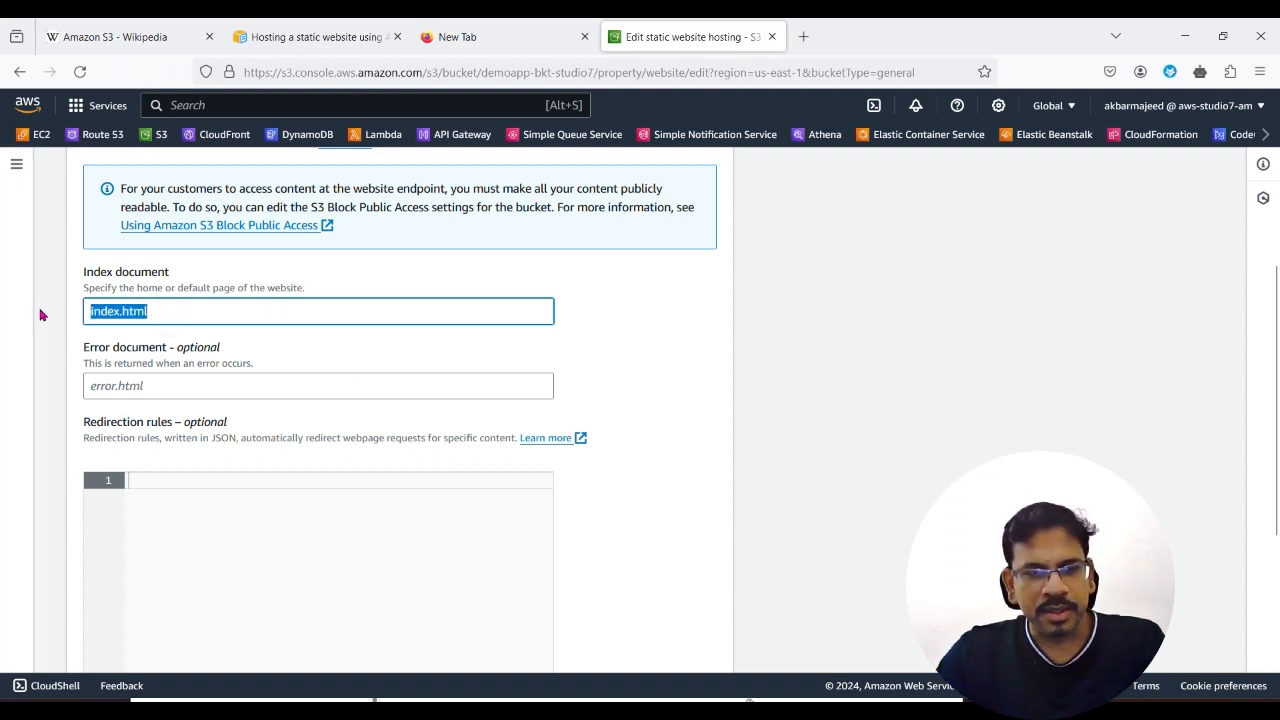
pyautogui.click(109, 385)
pyautogui.hotkey('ctrl', 'v')
pyautogui.click(665, 402)
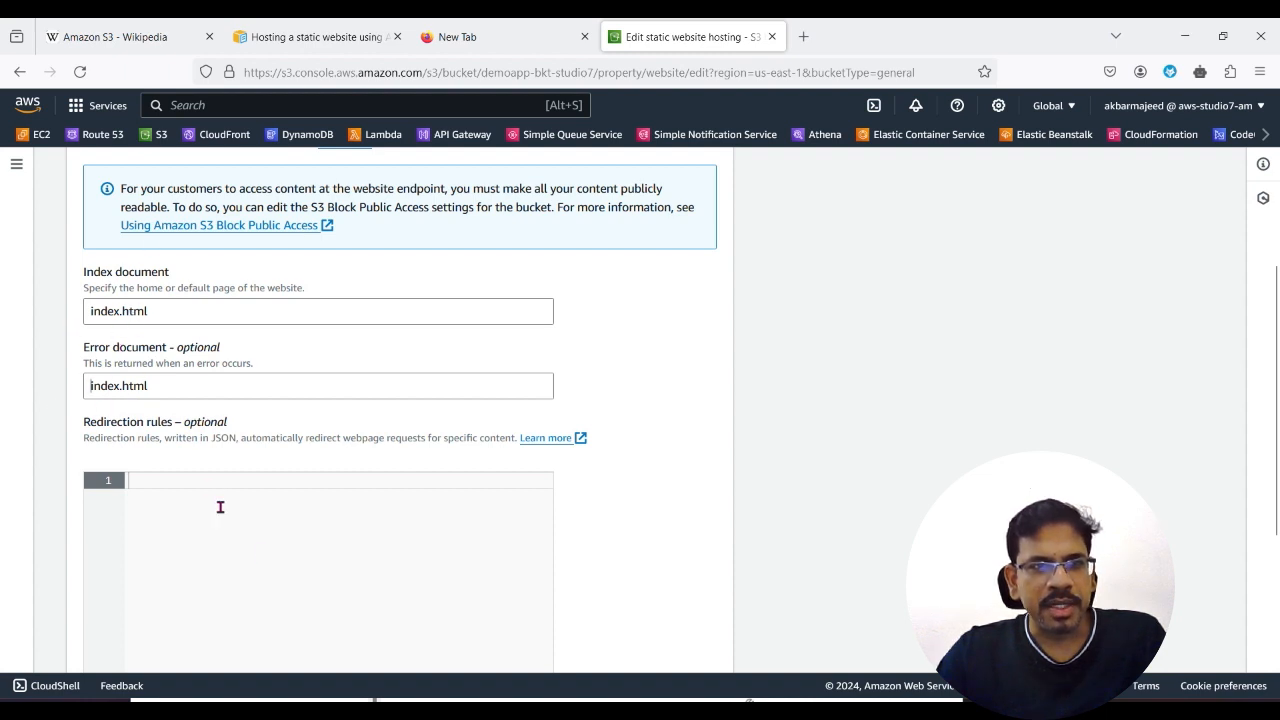
pyautogui.scroll(-3, 266, 573)
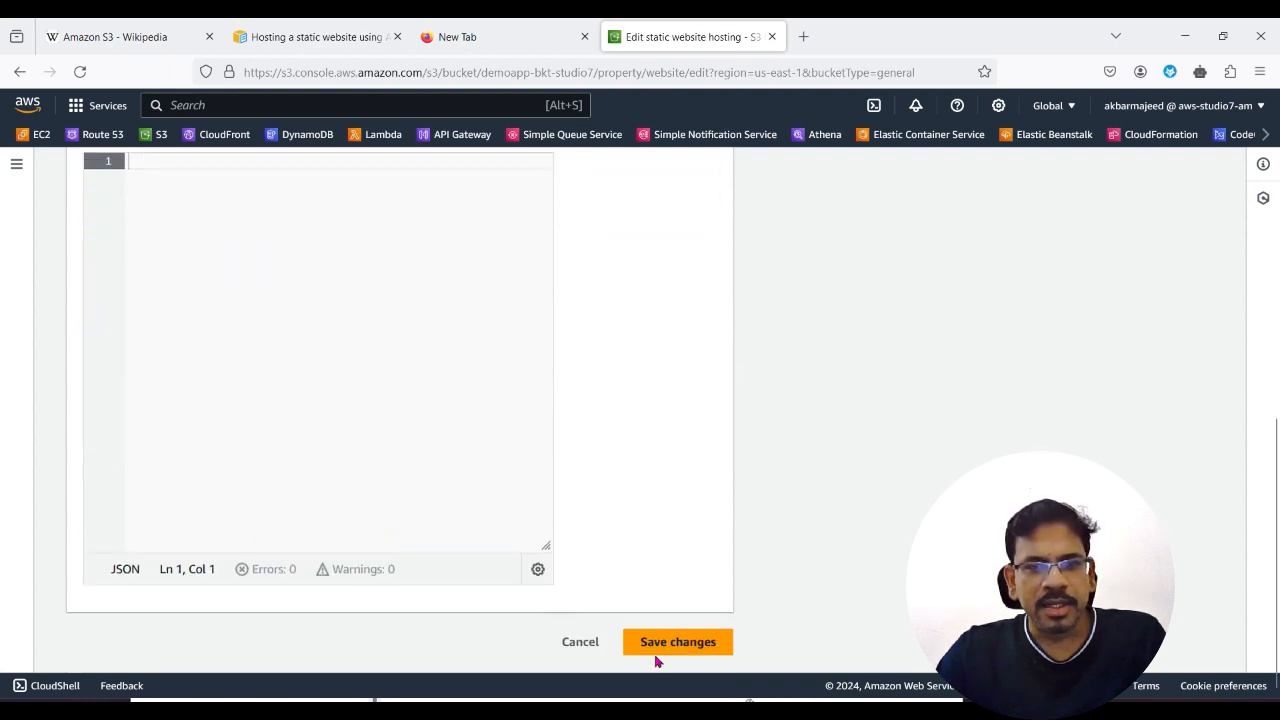
pyautogui.click(670, 646)
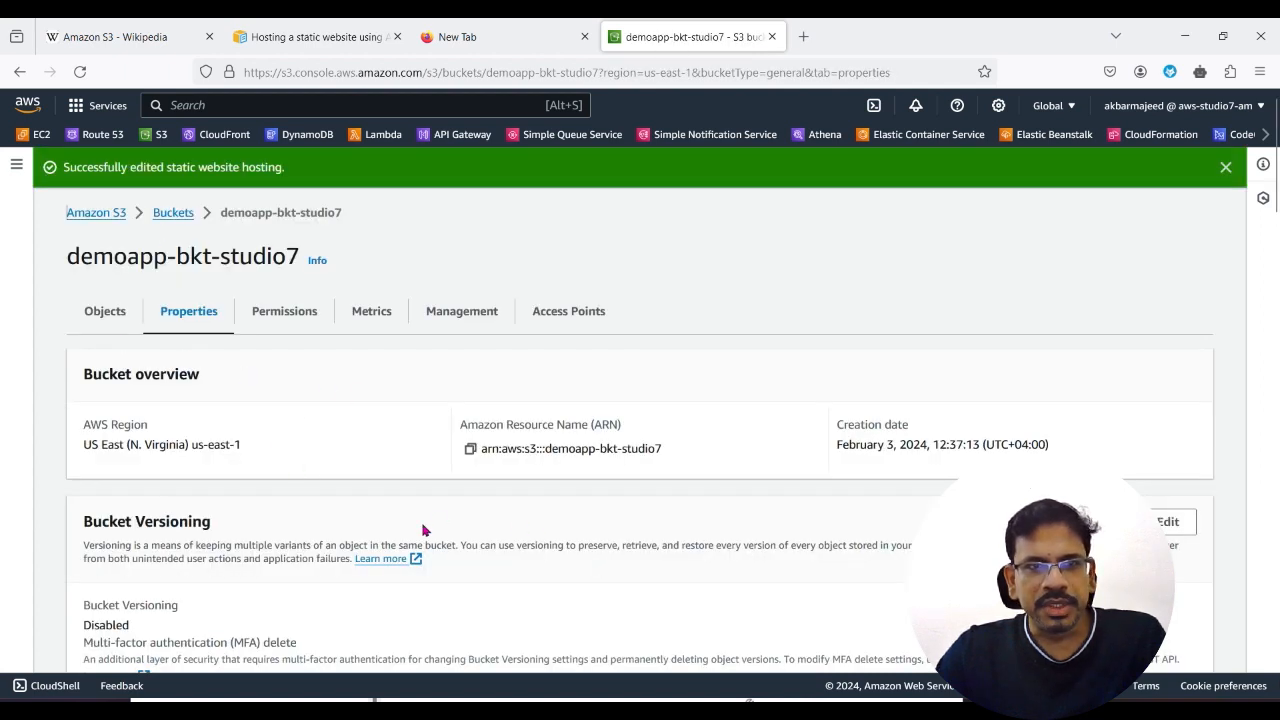
# Step: Show the bucket policy section in the bucket's permissions and search the web in a new tab for "s3 static website bucket policy"
pyautogui.click(286, 312)
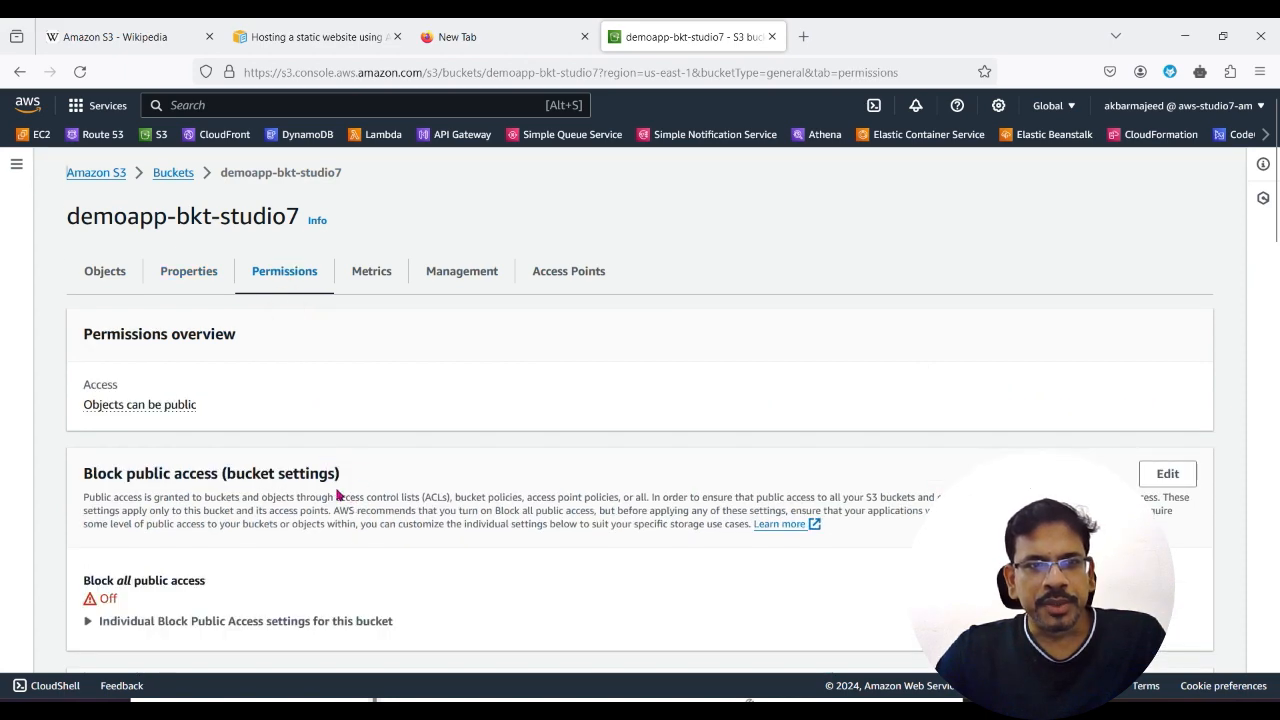
pyautogui.scroll(-3, 341, 548)
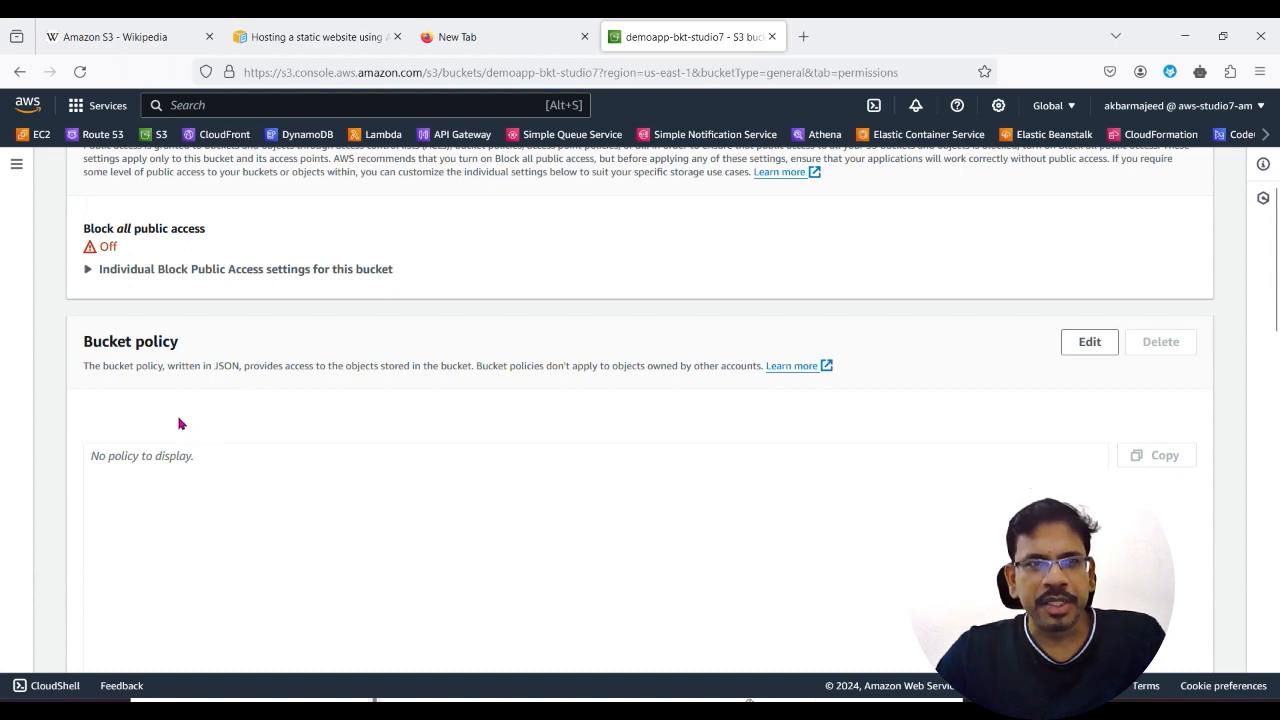
pyautogui.click(803, 36)
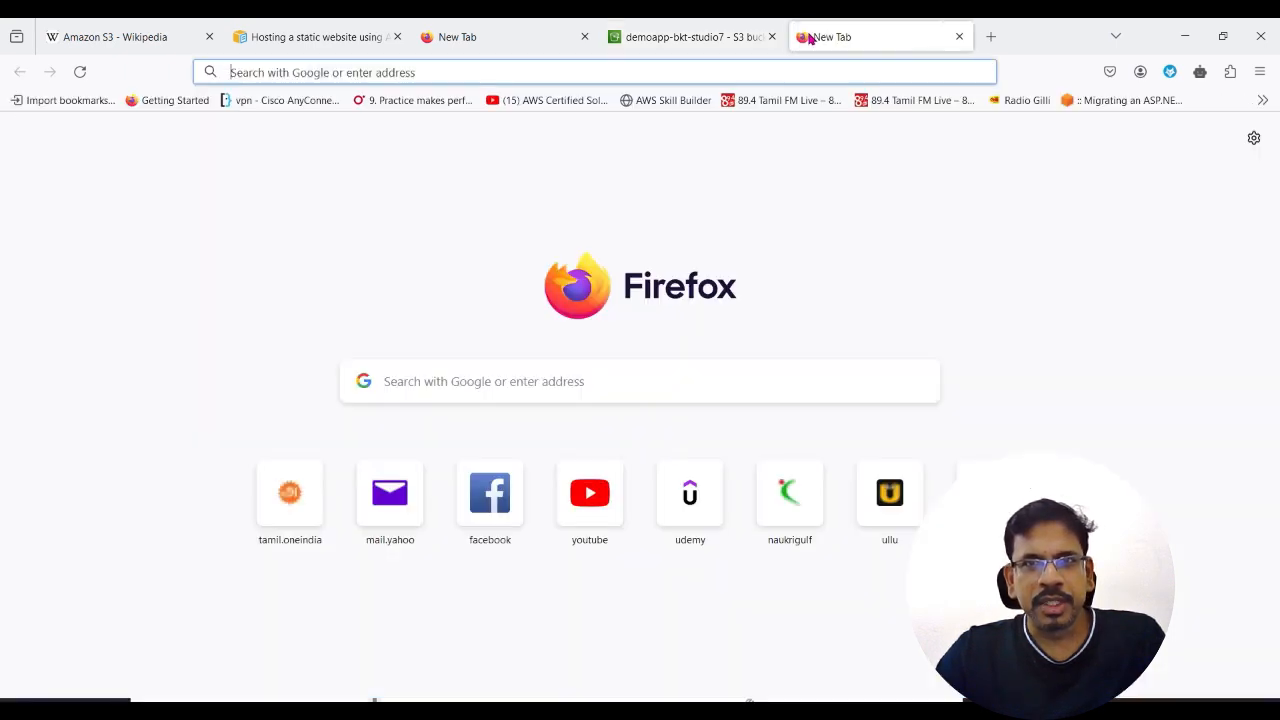
pyautogui.click(572, 381)
pyautogui.write('s3 s')
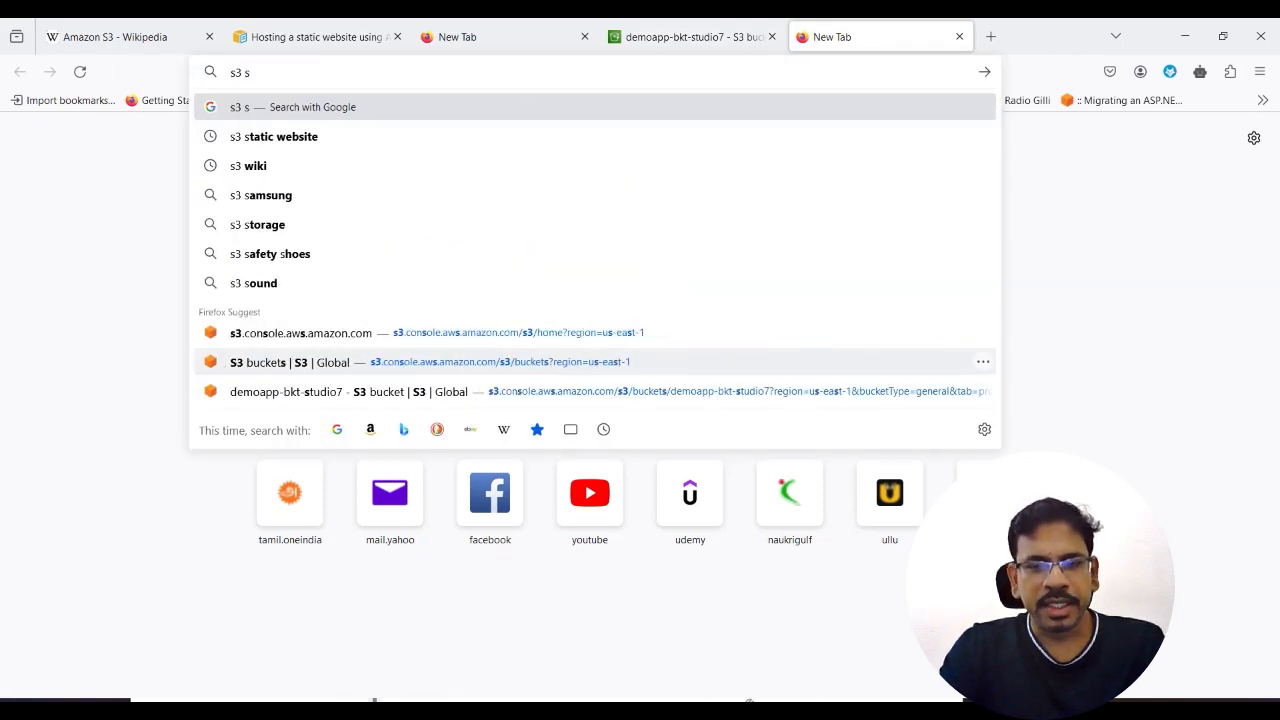
pyautogui.press('Down')
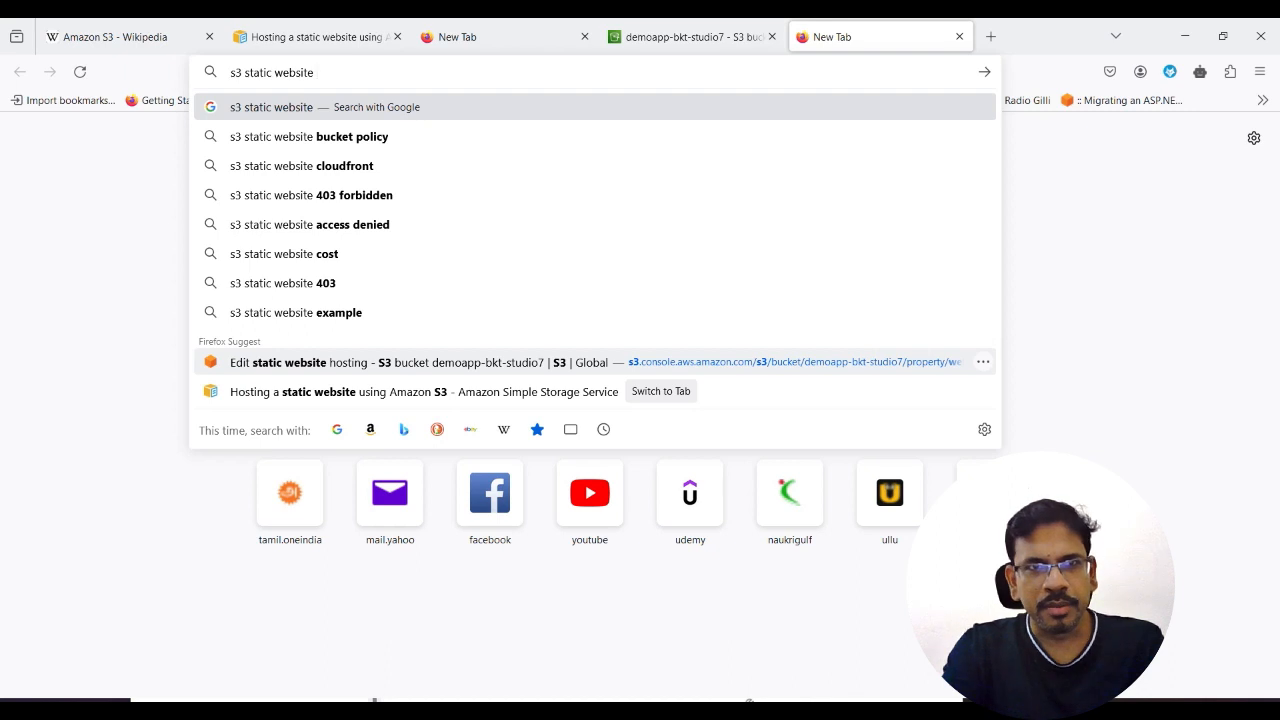
pyautogui.click(443, 136)
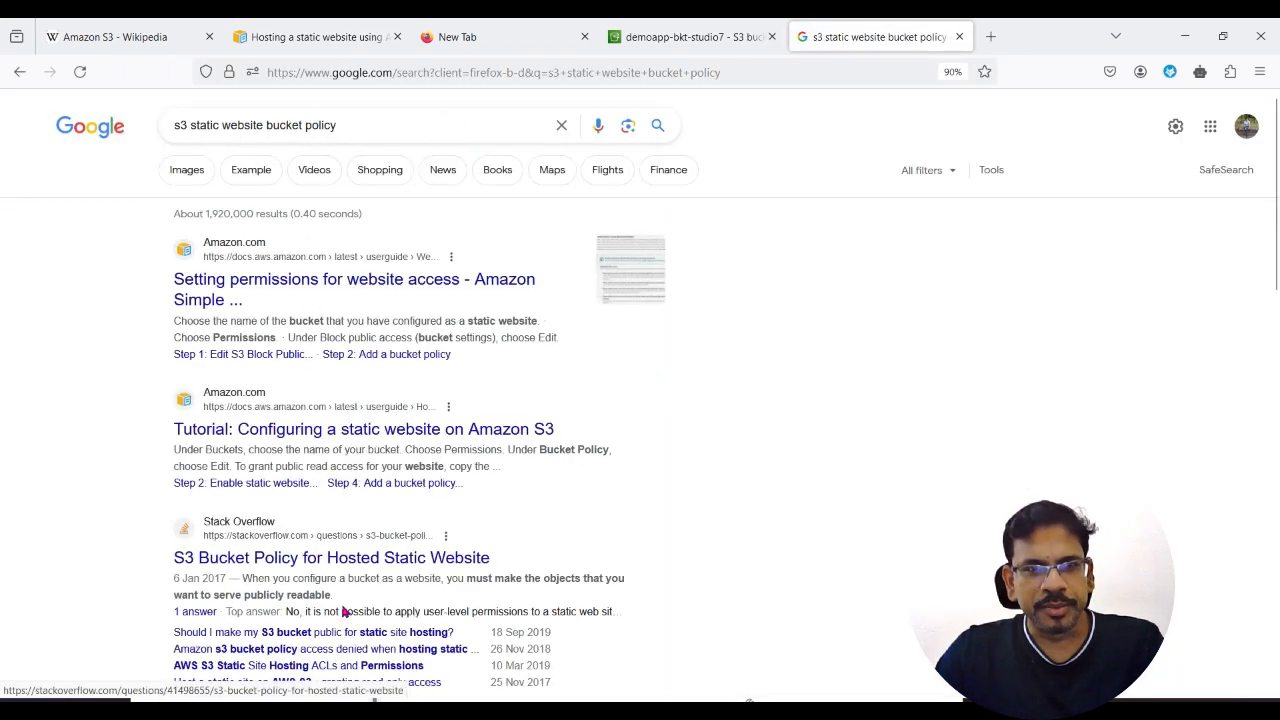
# Step: Open the AWS guide on setting permissions for website access and copy its example public-read bucket policy
pyautogui.click(323, 278)
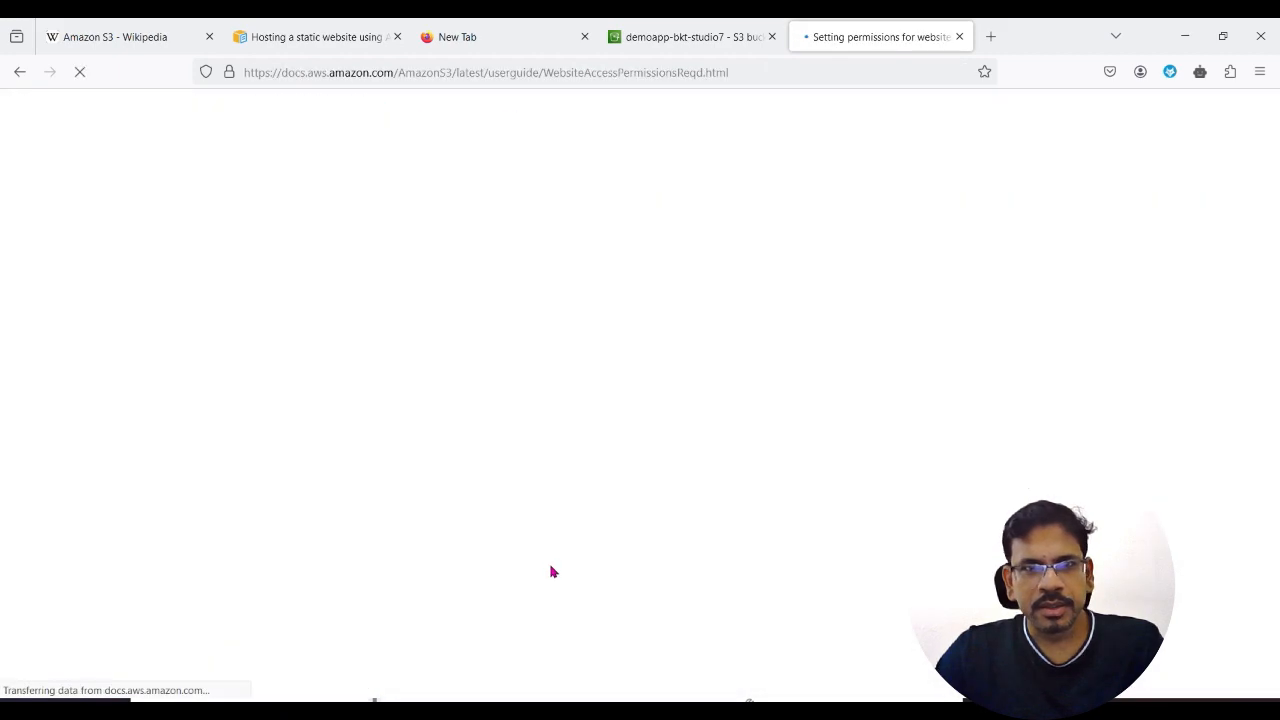
pyautogui.scroll(-10, 600, 430)
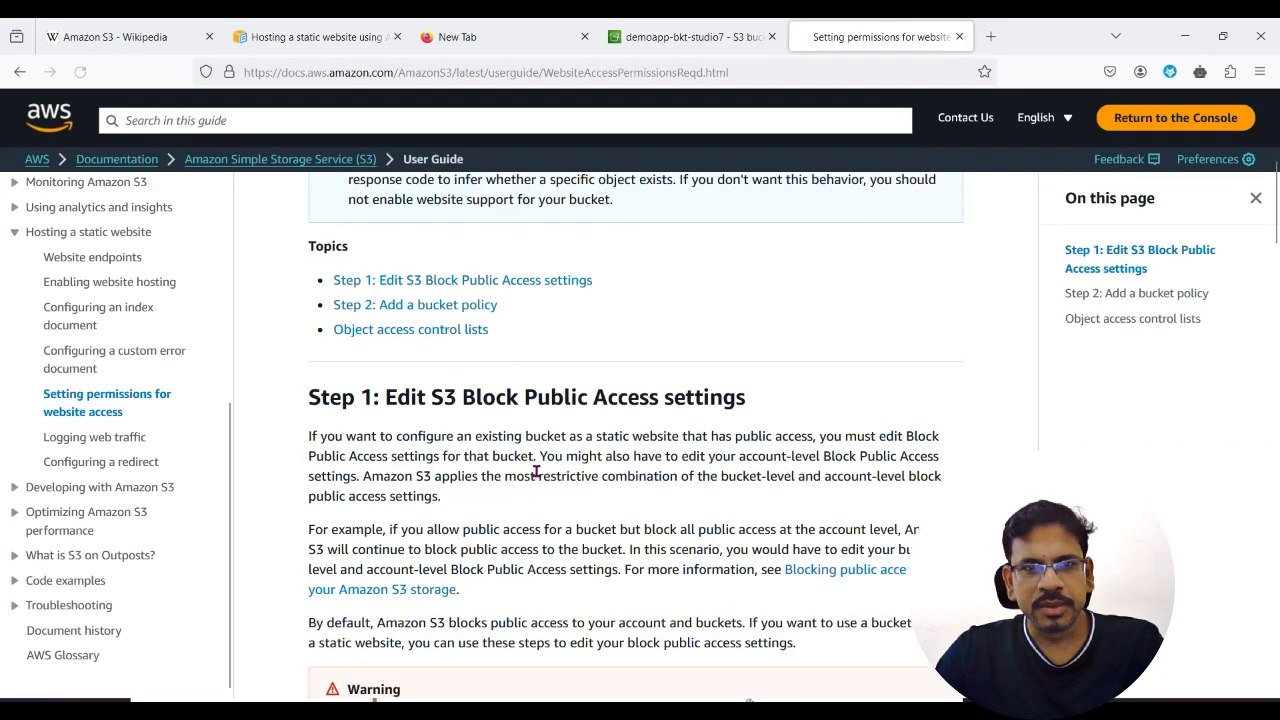
pyautogui.scroll(-15, 537, 477)
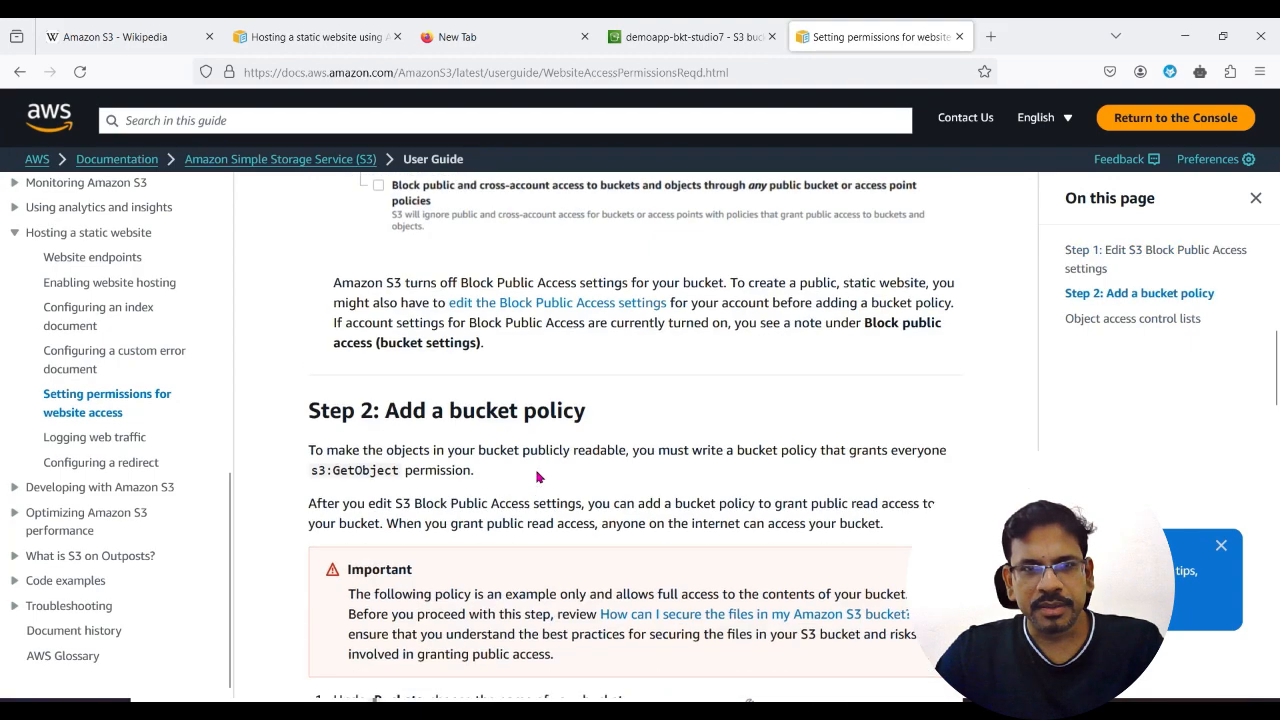
pyautogui.scroll(3, 541, 475)
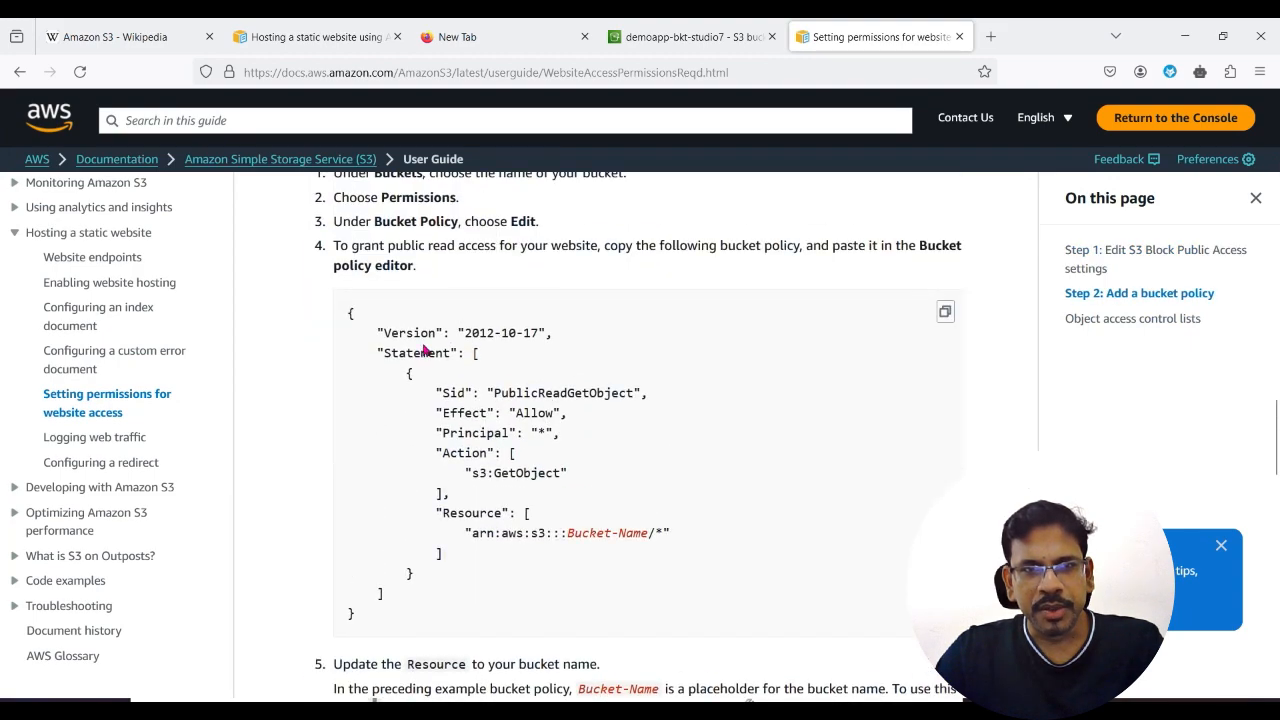
pyautogui.click(945, 311)
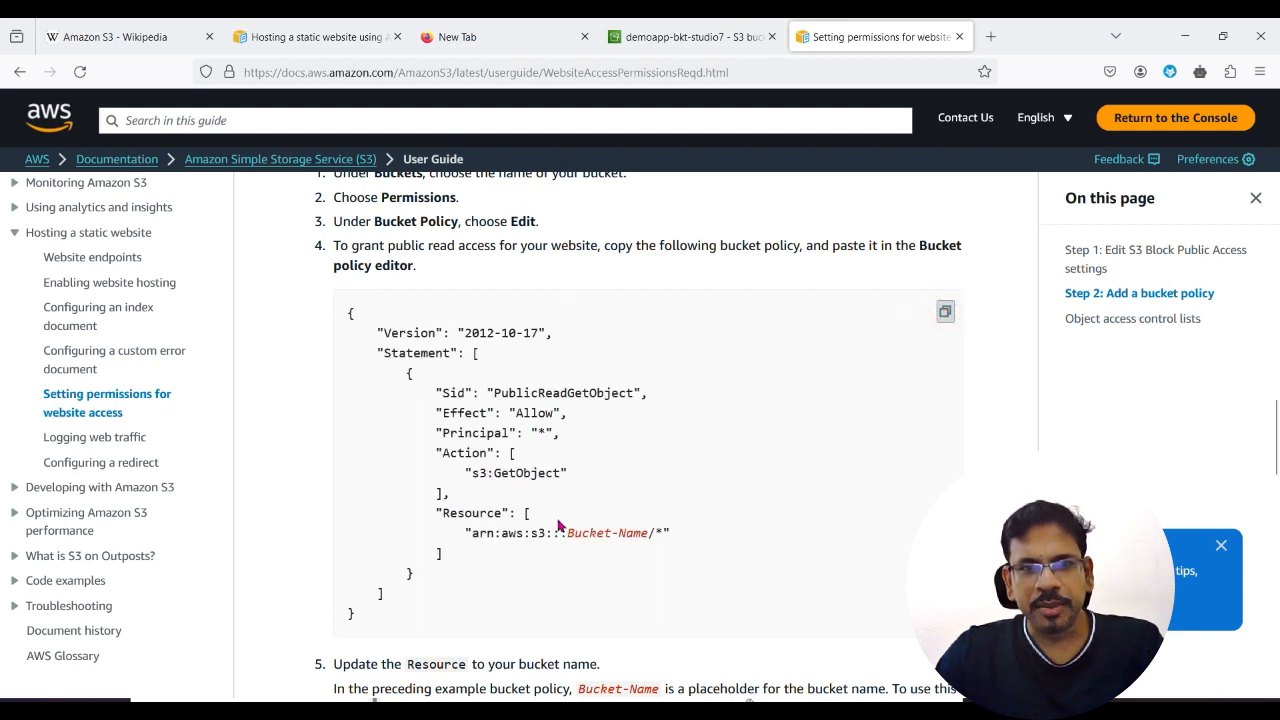
# Step: Edit the bucket policy of demoapp-bkt-studio7 and paste the copied PublicReadGetObject policy into it
pyautogui.click(684, 38)
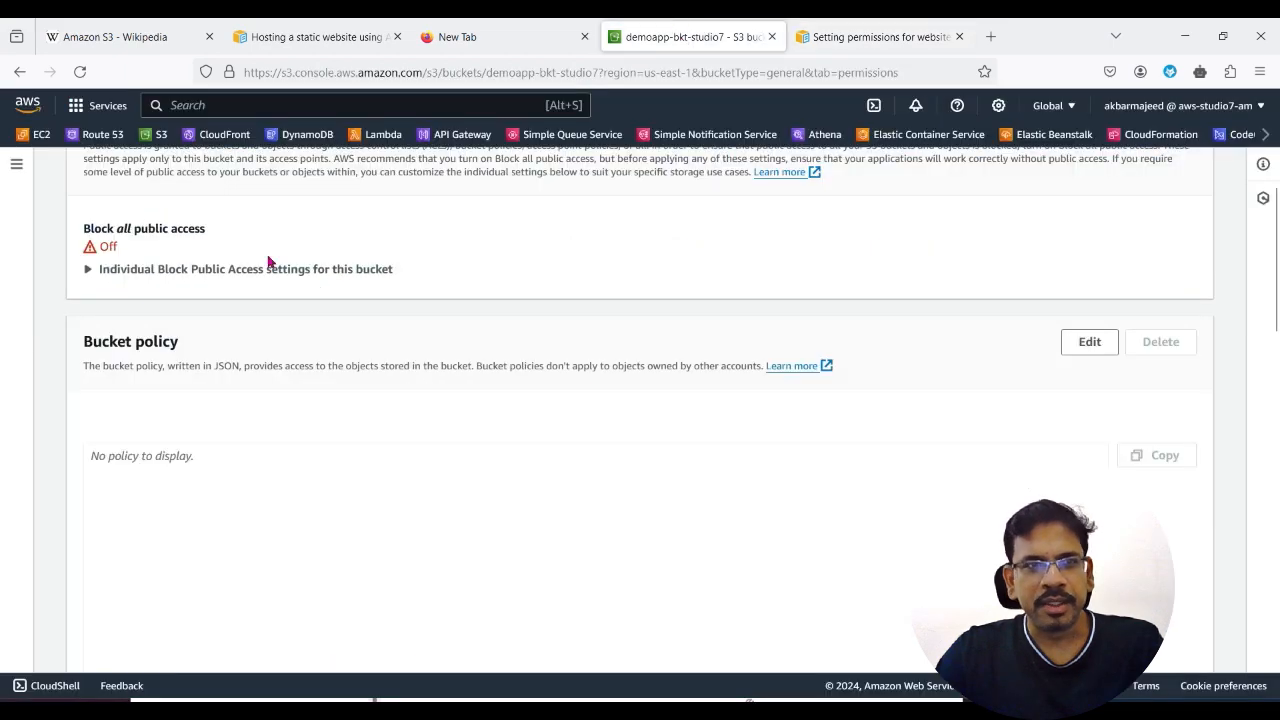
pyautogui.click(1089, 343)
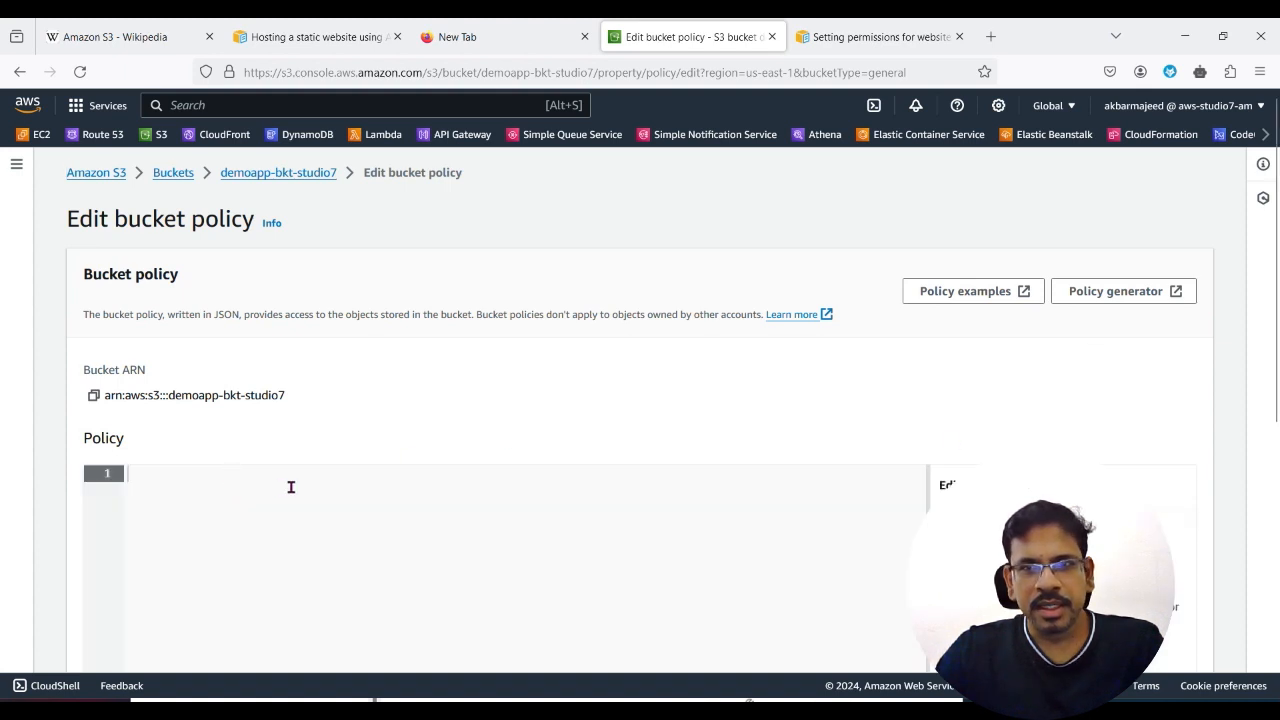
pyautogui.scroll(-3, 275, 490)
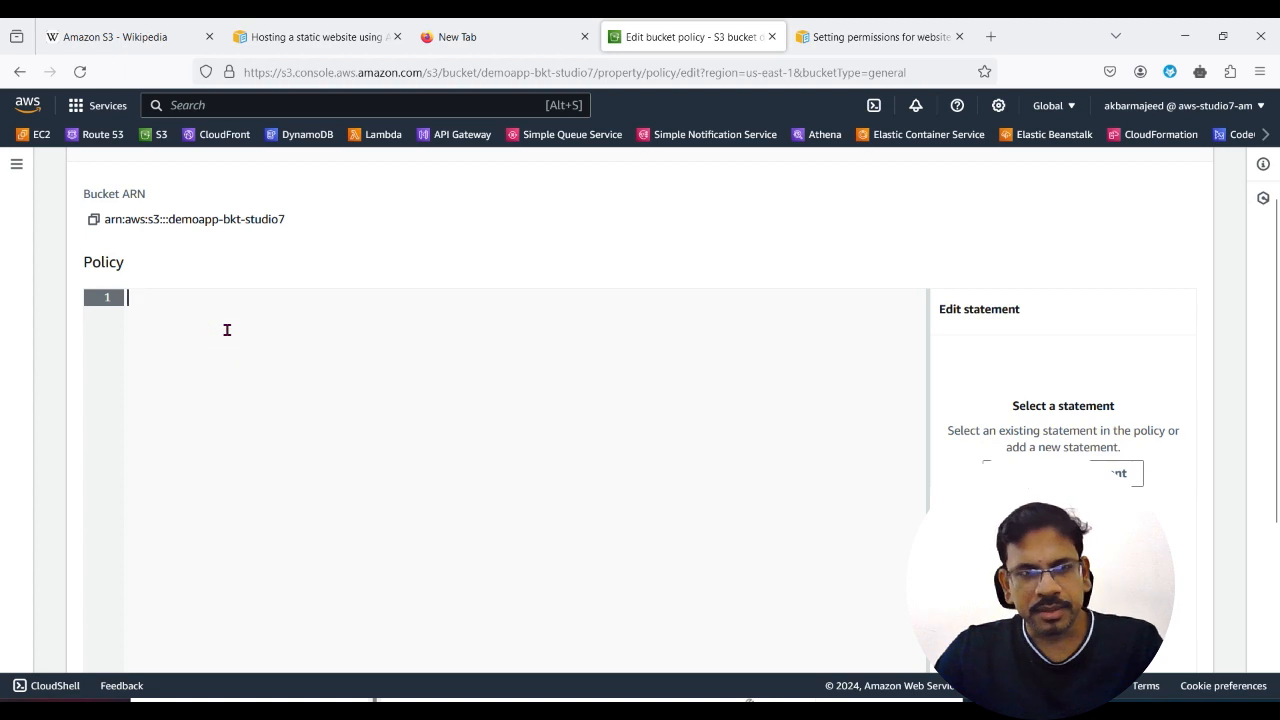
pyautogui.hotkey('ctrl', 'v')
pyautogui.click(512, 438)
pyautogui.click(329, 415)
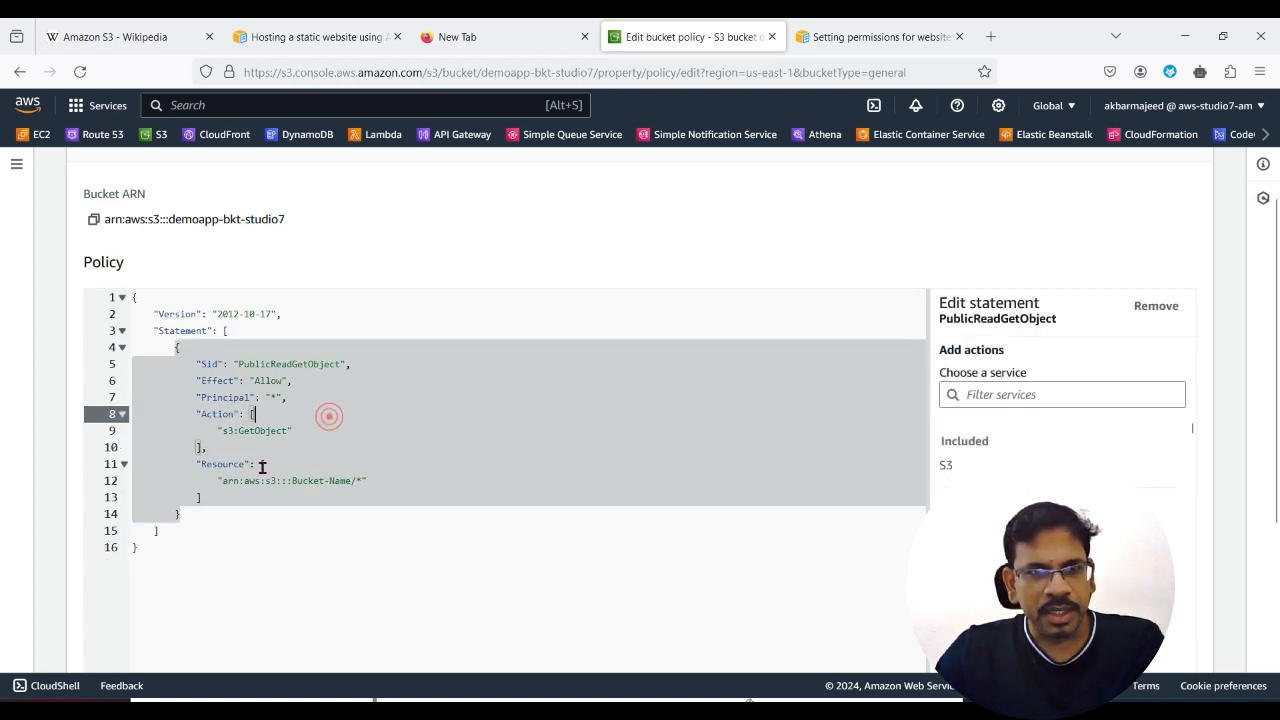
pyautogui.click(295, 432)
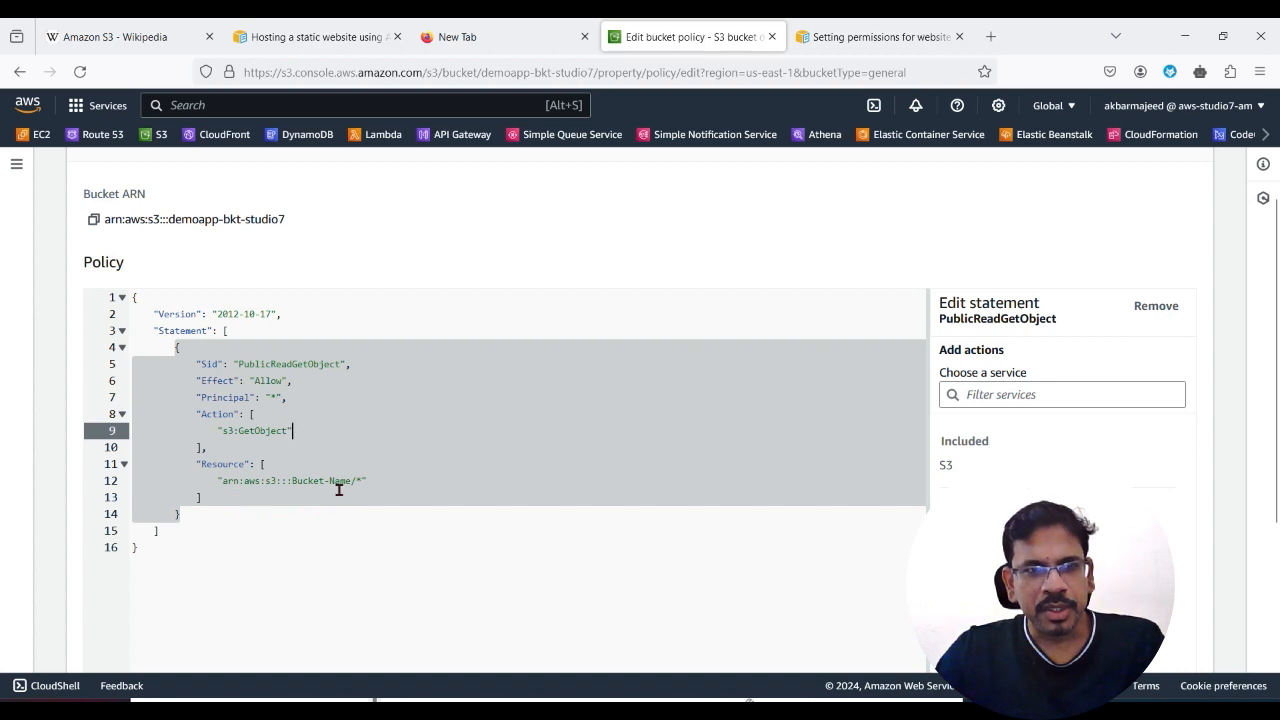
pyautogui.click(229, 482)
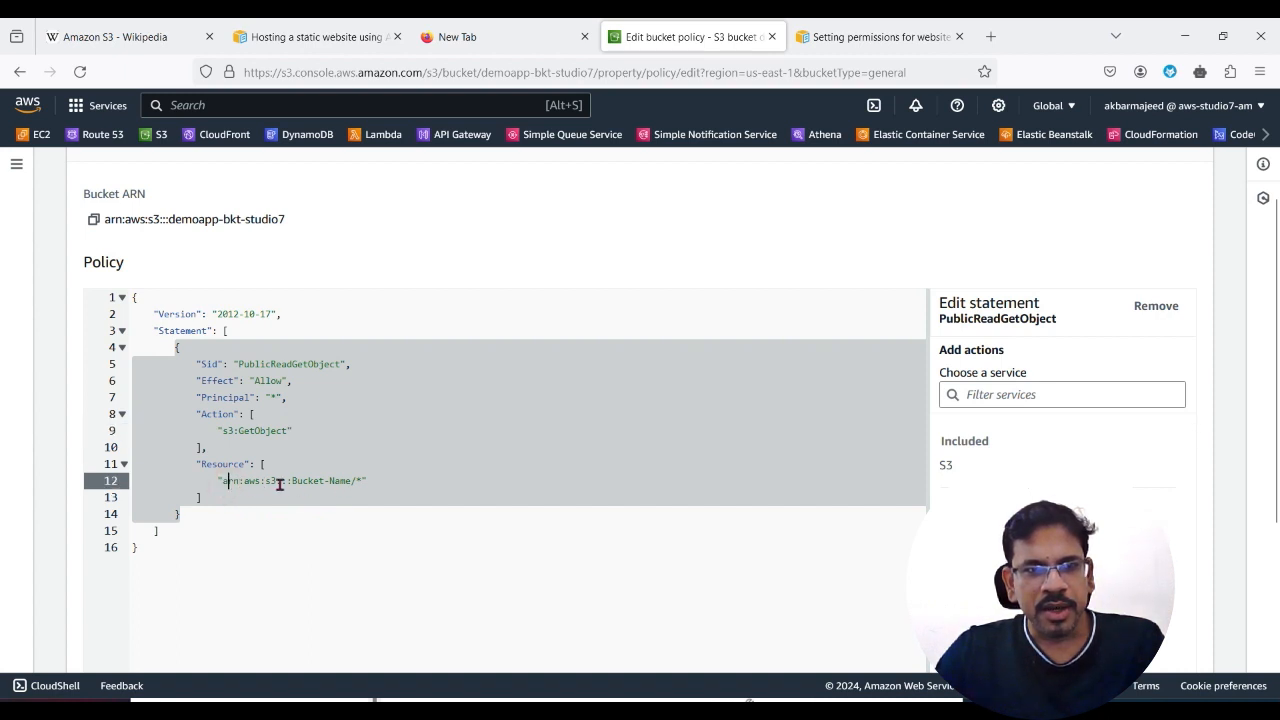
# Step: Replace the placeholder ARN in the policy's Resource with the copied arn:aws:s3:::demoapp-bkt-studio7, keeping the /* ending, and save the policy
pyautogui.scroll(3, 360, 495)
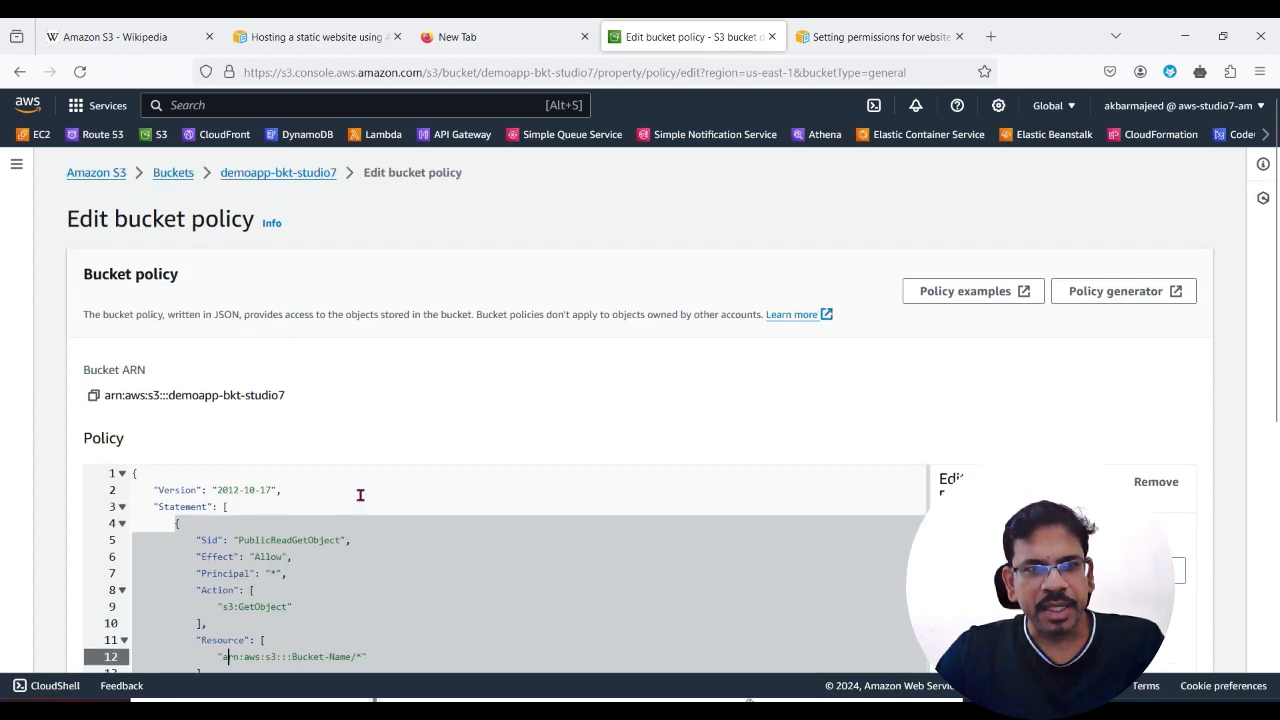
pyautogui.click(94, 395)
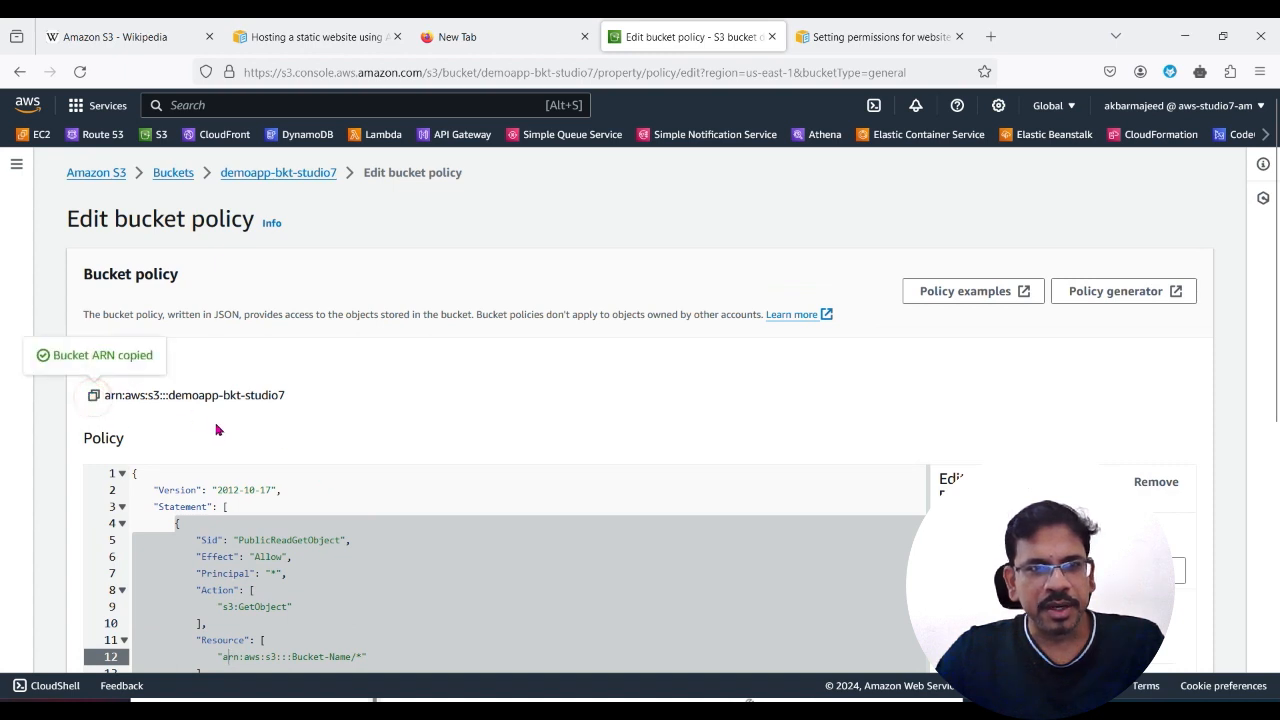
pyautogui.scroll(-3, 314, 551)
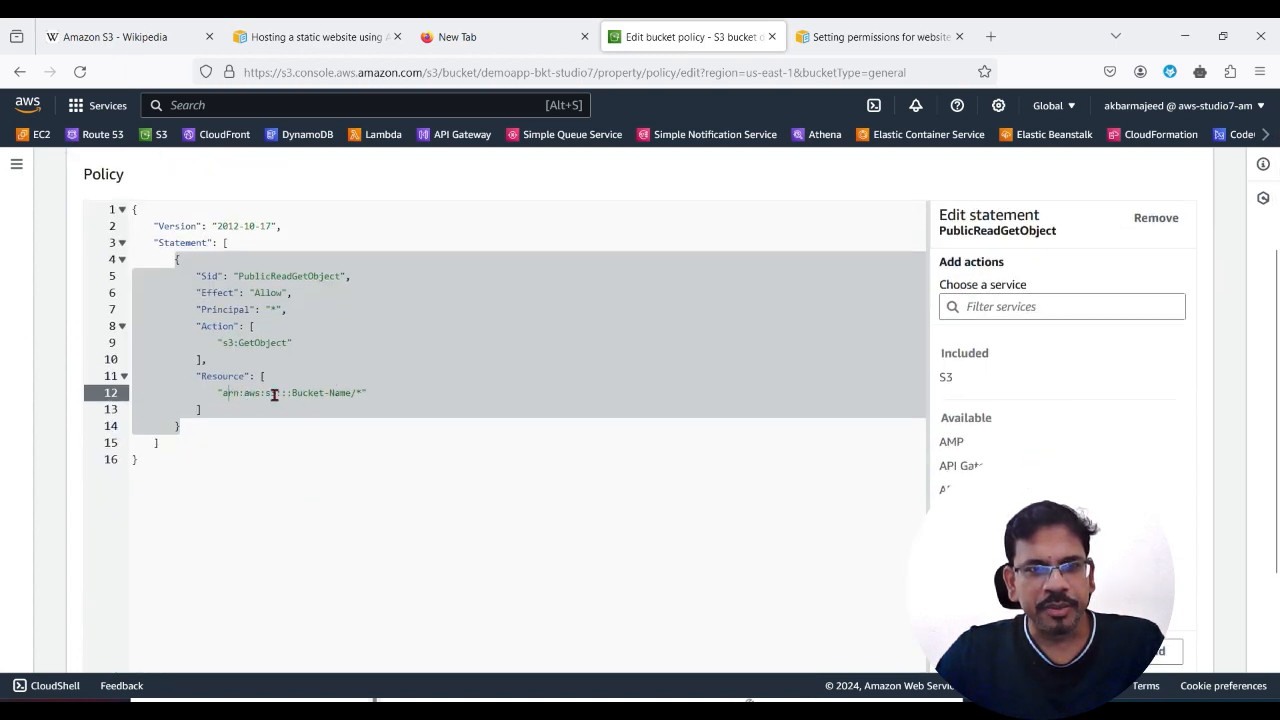
pyautogui.moveTo(224, 392); pyautogui.dragTo(352, 393)
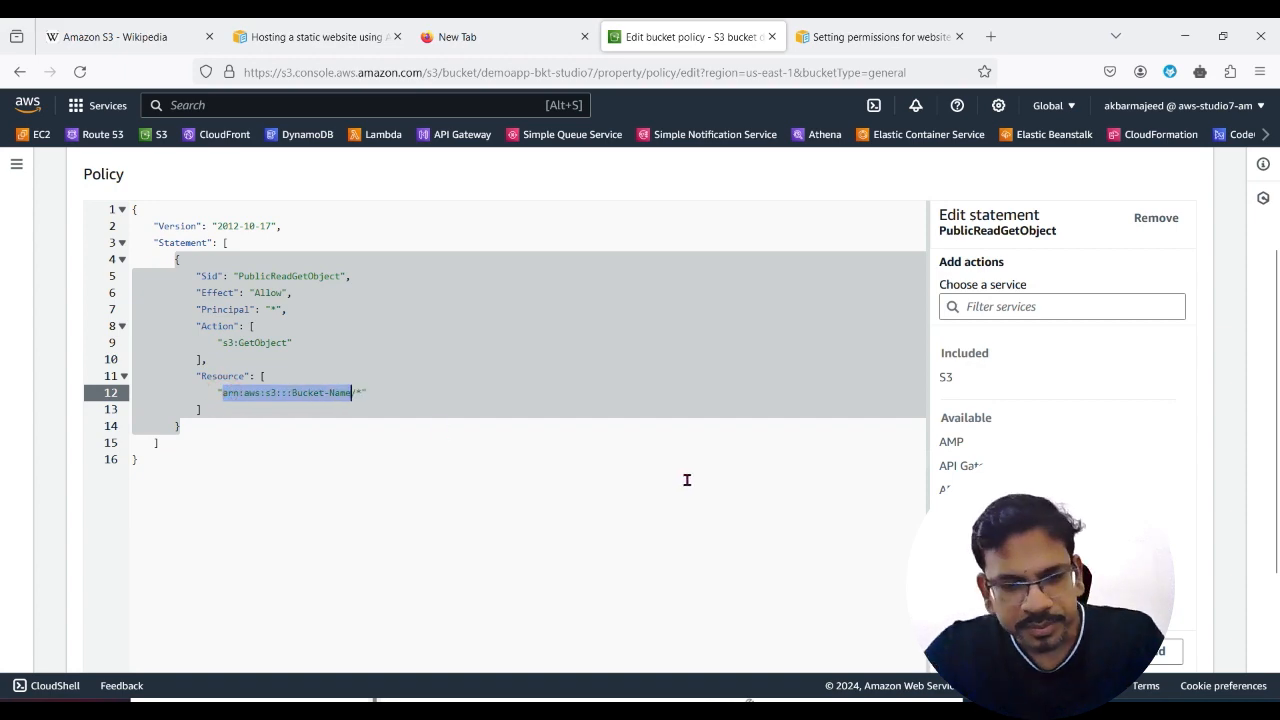
pyautogui.hotkey('ctrl', 'v')
pyautogui.scroll(3, 400, 480)
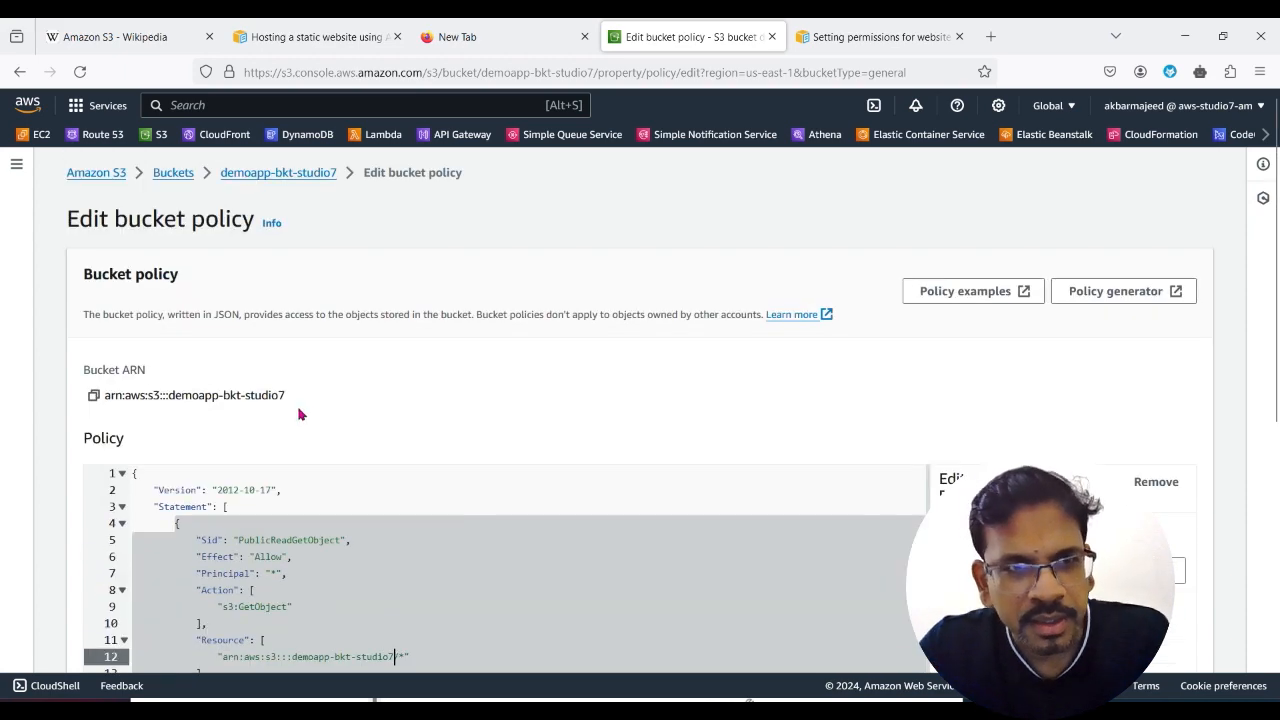
pyautogui.scroll(-5, 320, 450)
pyautogui.click(1185, 642)
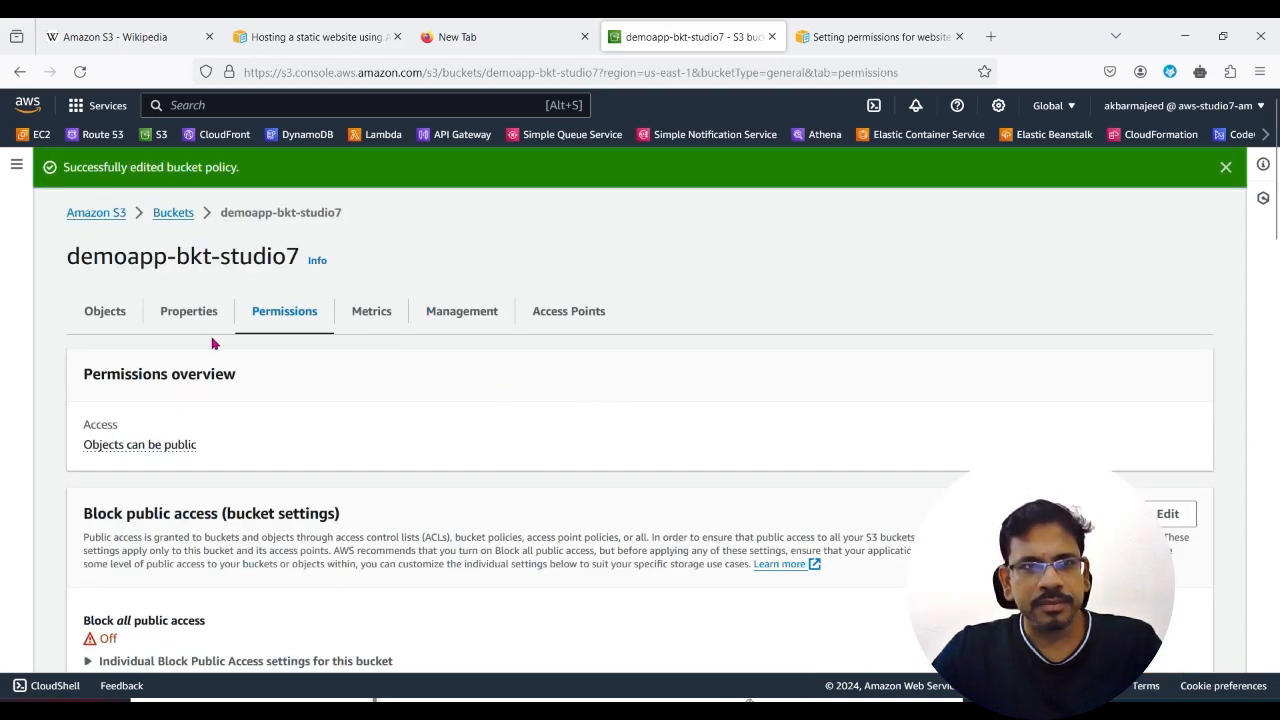
# Step: Return to the bucket list and open the objects of demoapp-bkt-studio7
pyautogui.scroll(-5, 342, 480)
pyautogui.scroll(10, 330, 520)
pyautogui.click(171, 212)
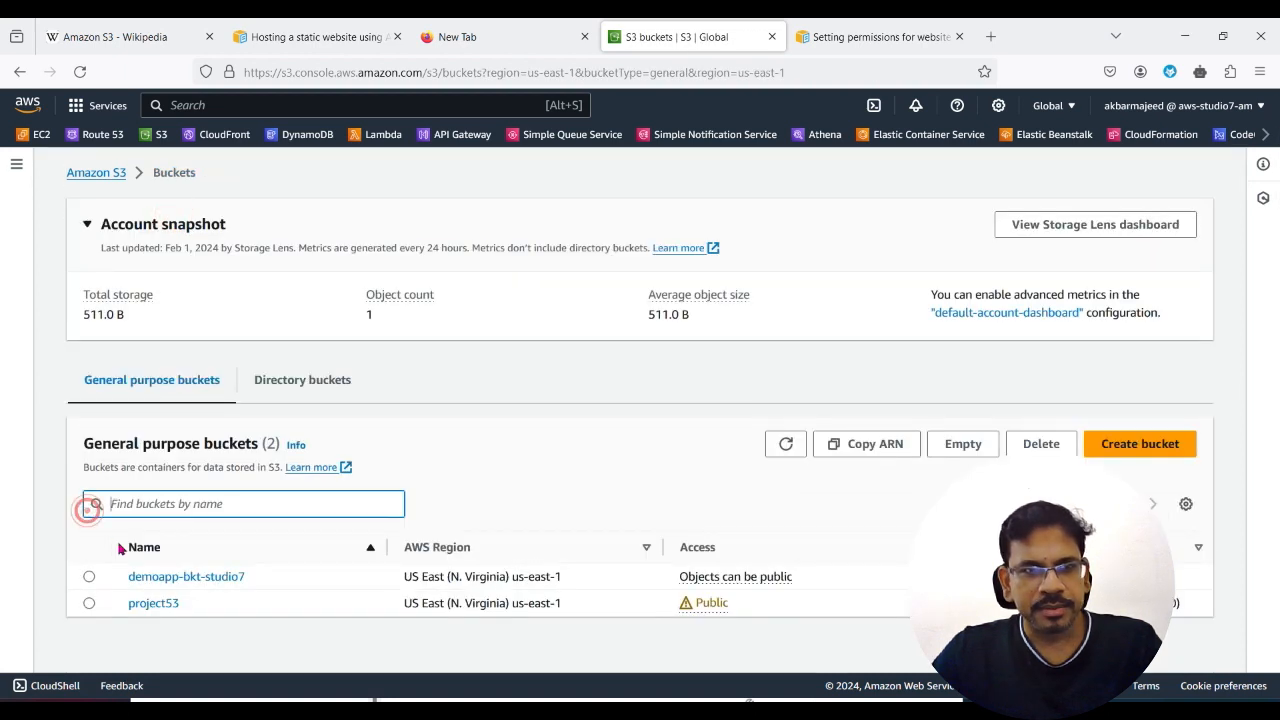
pyautogui.click(88, 578)
pyautogui.click(186, 576)
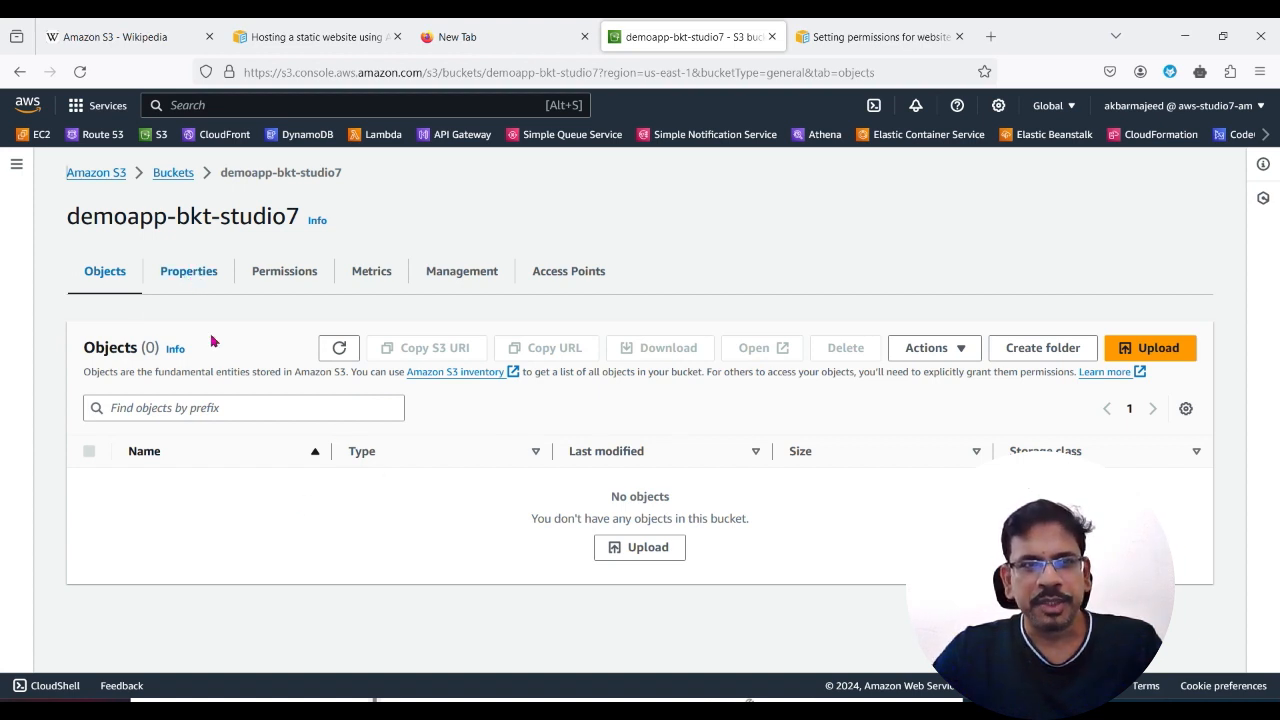
# Step: Shrink the web browser window and place the File Explorer window with the dist/sampleapp2/browser folder beside it
pyautogui.click(1224, 37)
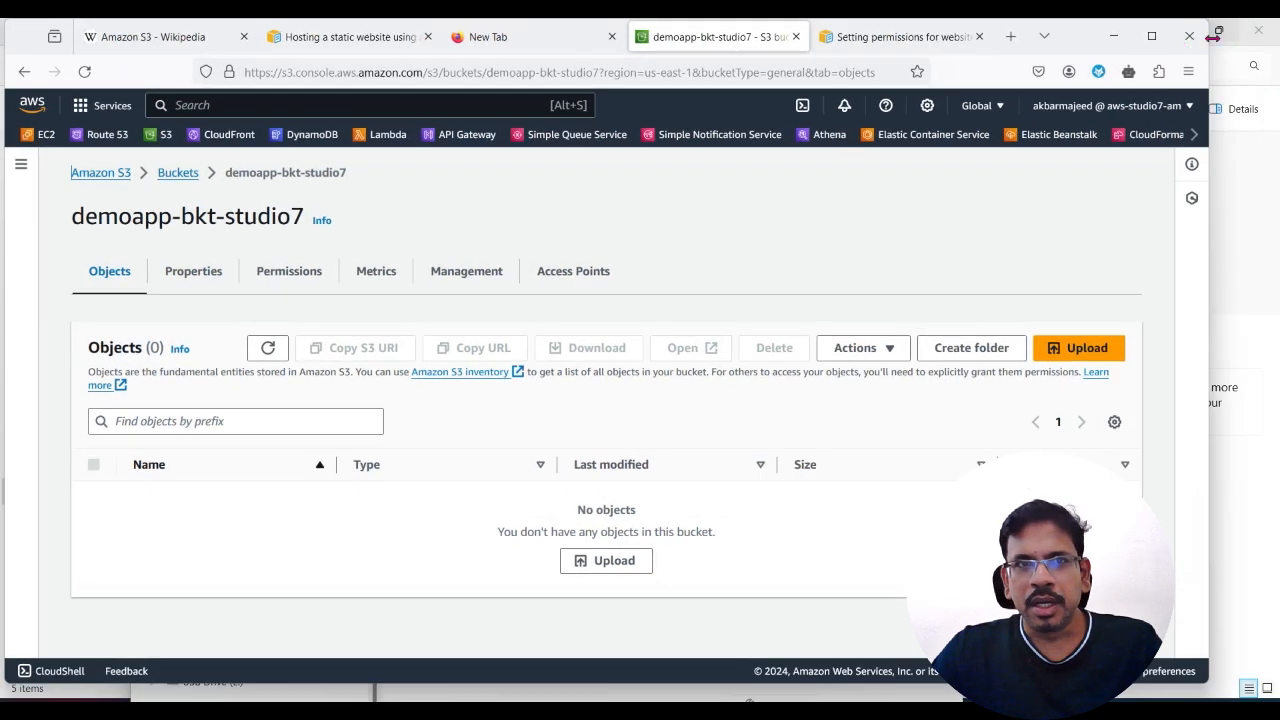
pyautogui.moveTo(1210, 203); pyautogui.dragTo(609, 209)
pyautogui.click(1040, 208)
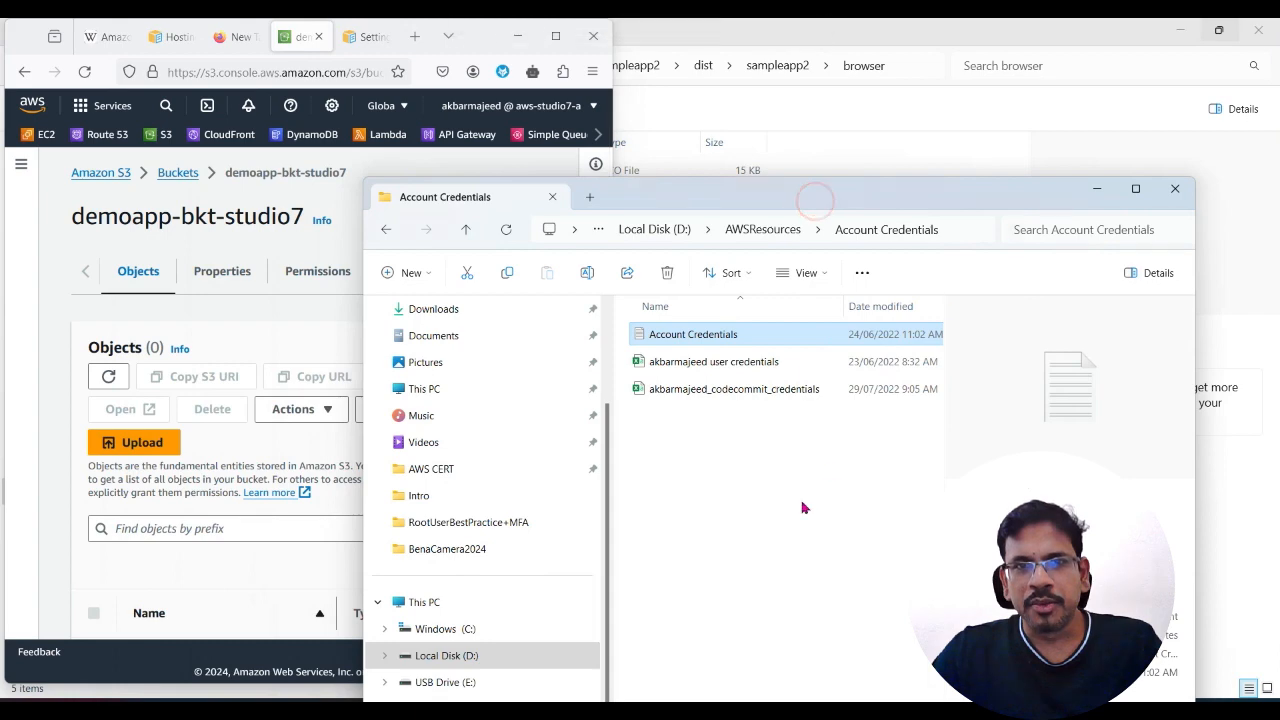
pyautogui.click(1152, 191)
pyautogui.click(709, 413)
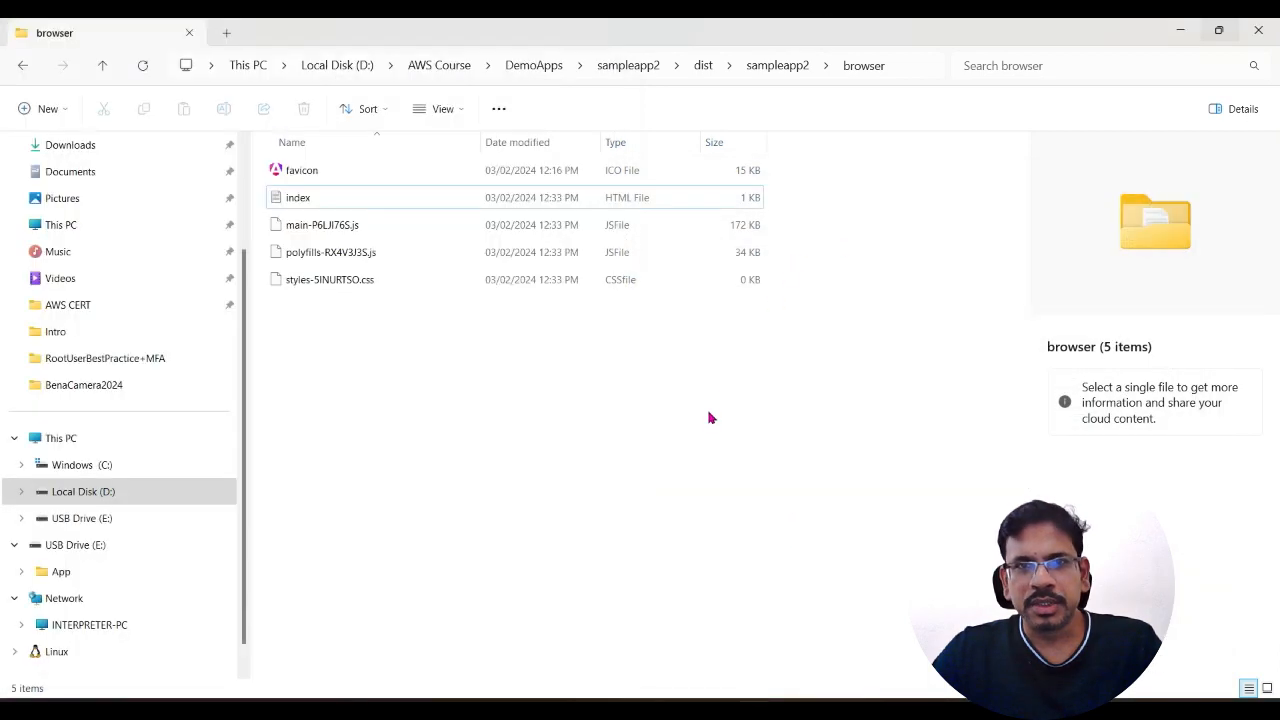
pyautogui.click(1221, 43)
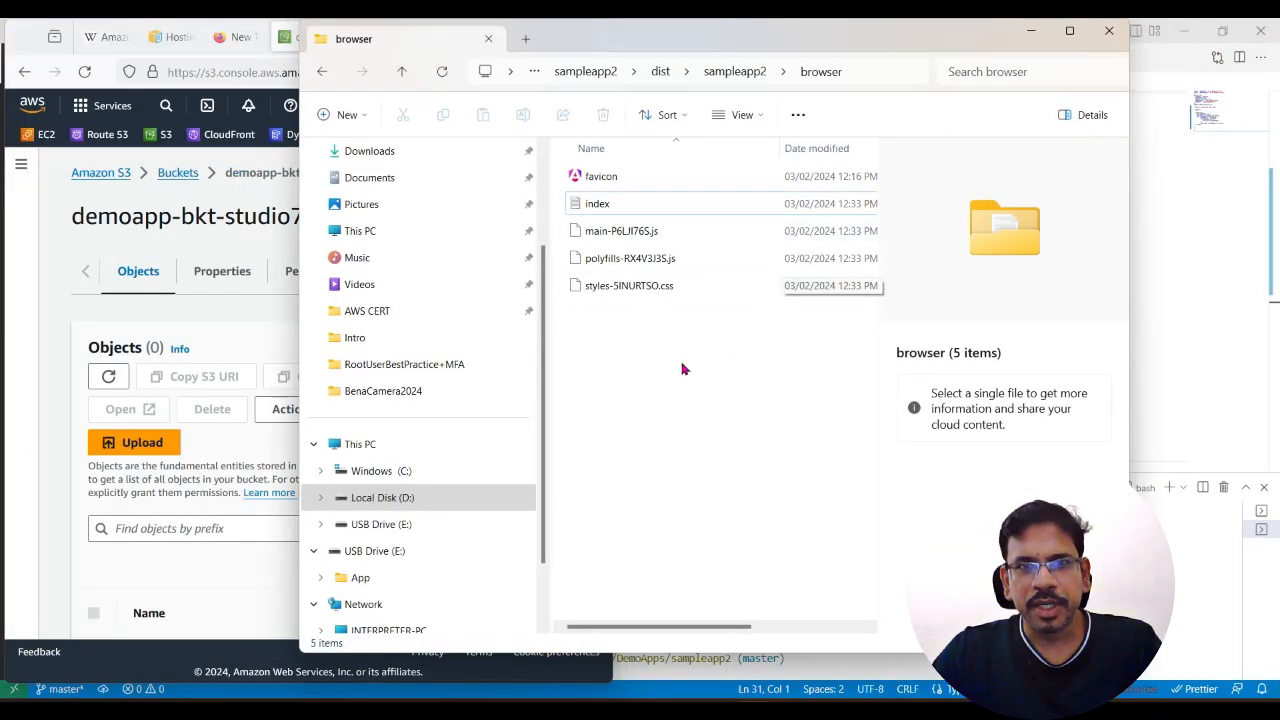
pyautogui.moveTo(843, 40); pyautogui.dragTo(930, 55)
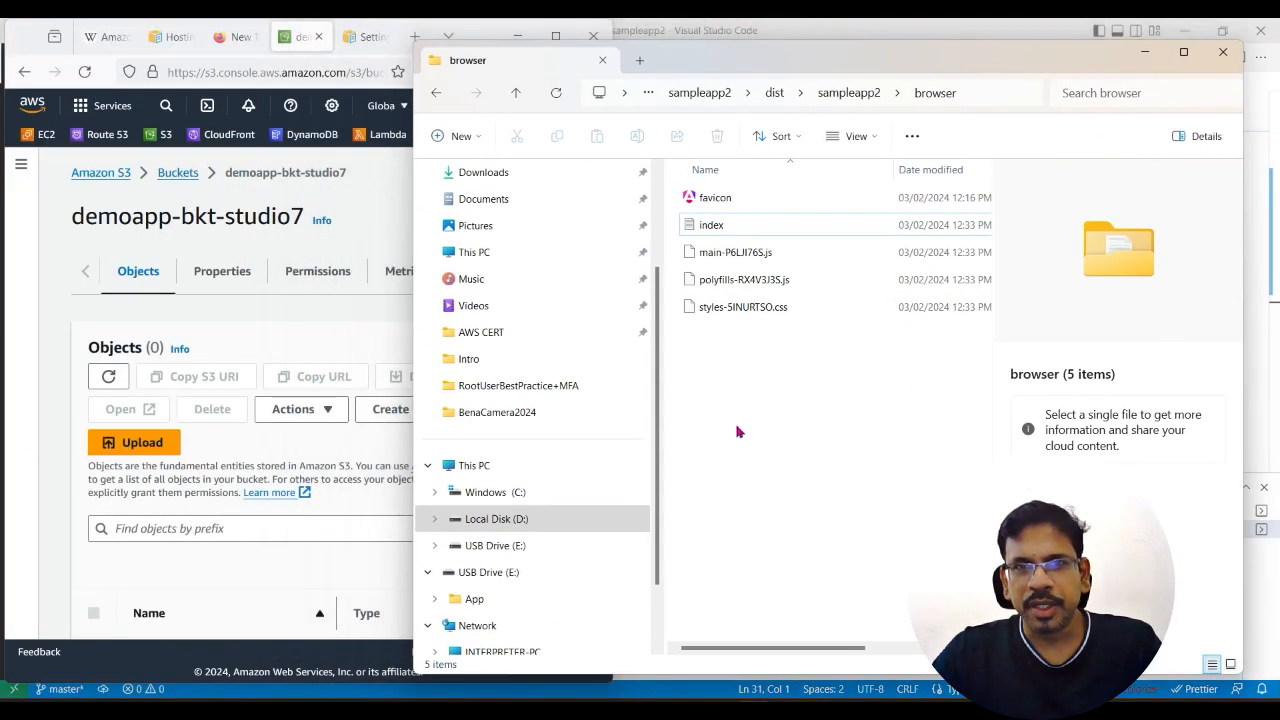
# Step: Select all five build files in the browser folder and add them to the upload list of demoapp-bkt-studio7
pyautogui.moveTo(727, 353); pyautogui.dragTo(889, 183)
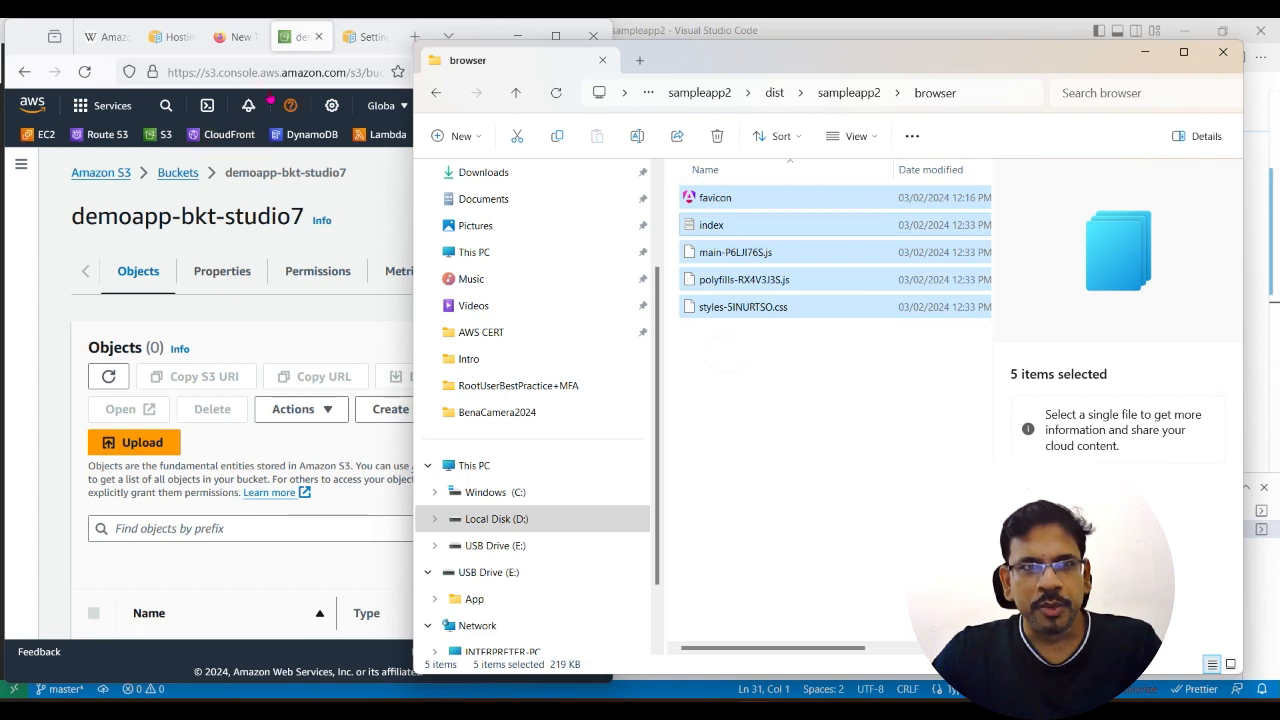
pyautogui.click(50, 168)
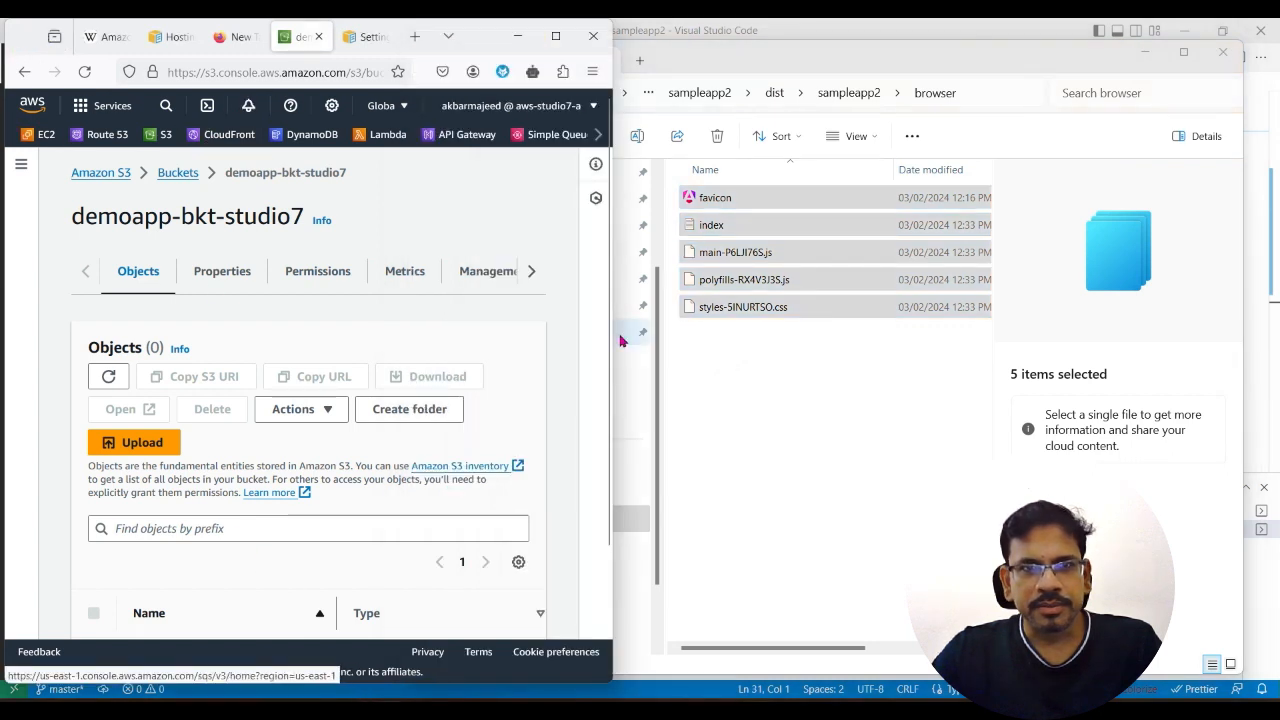
pyautogui.scroll(-3, 414, 546)
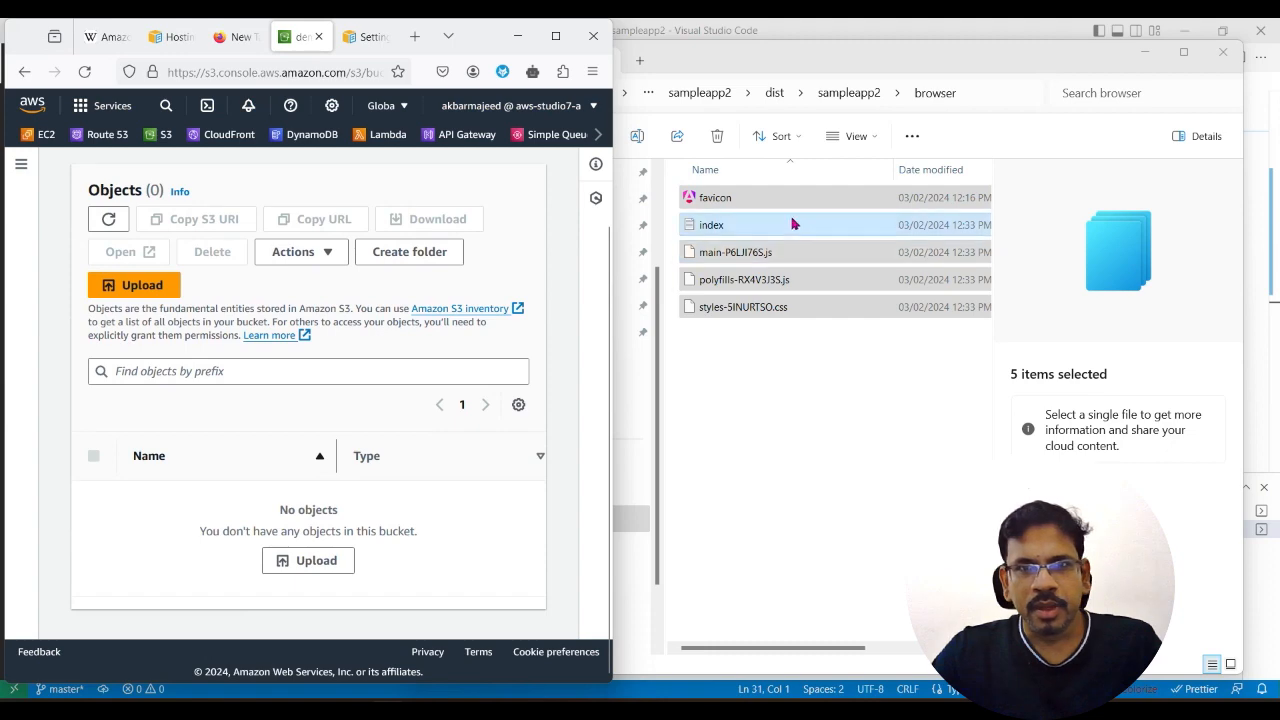
pyautogui.moveTo(794, 220); pyautogui.dragTo(286, 543)
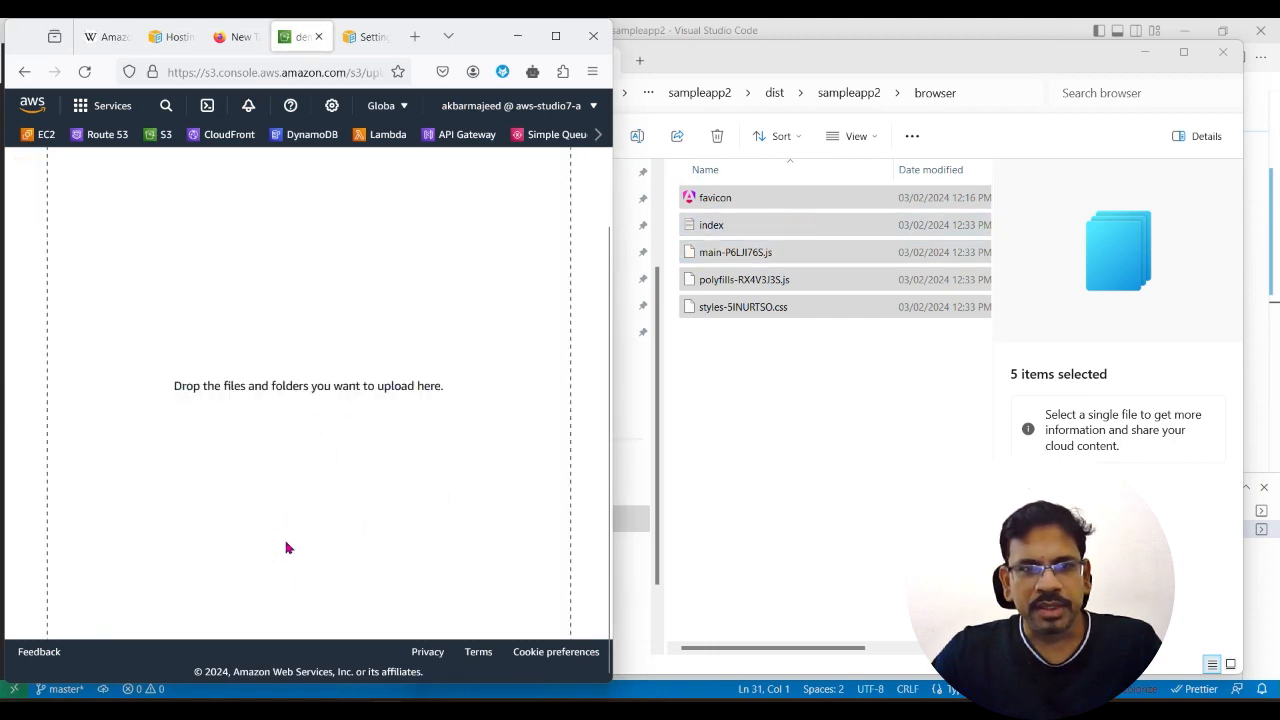
pyautogui.scroll(-4, 357, 531)
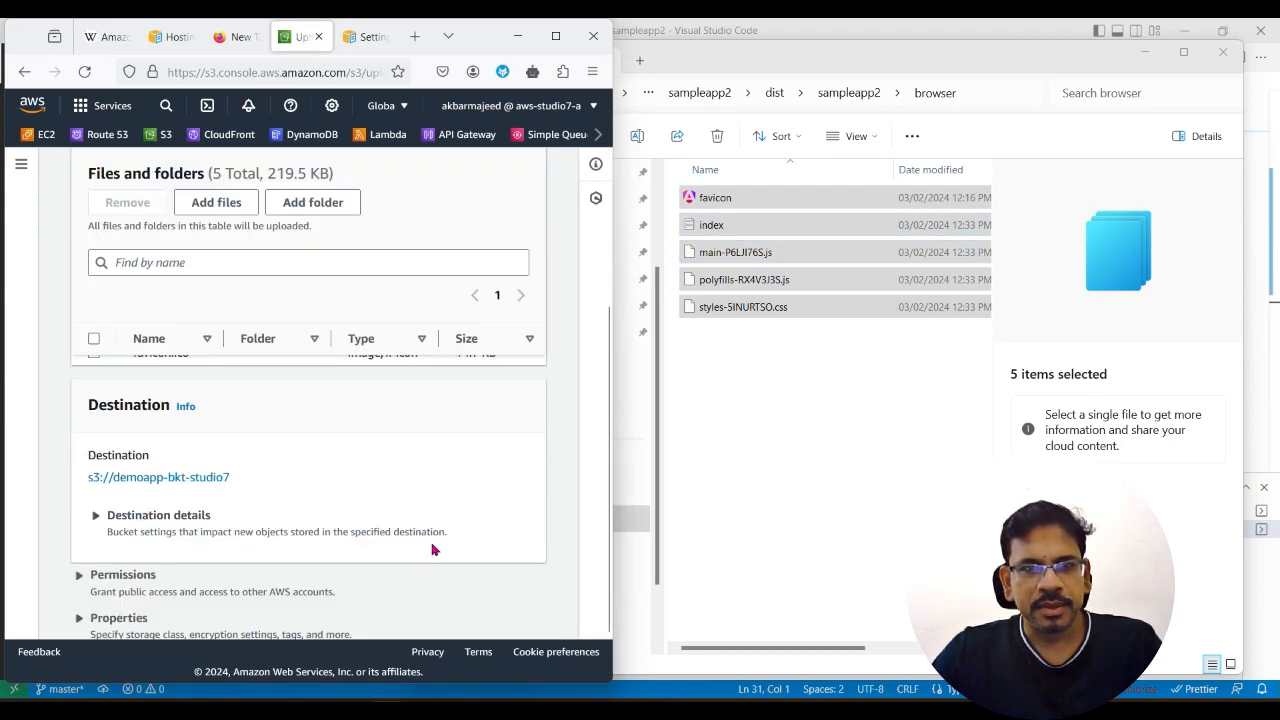
# Step: Close the File Explorer window, widen the browser window, and upload the listed files to demoapp-bkt-studio7, closing the upload status page
pyautogui.click(1223, 51)
pyautogui.moveTo(614, 289); pyautogui.dragTo(1160, 289)
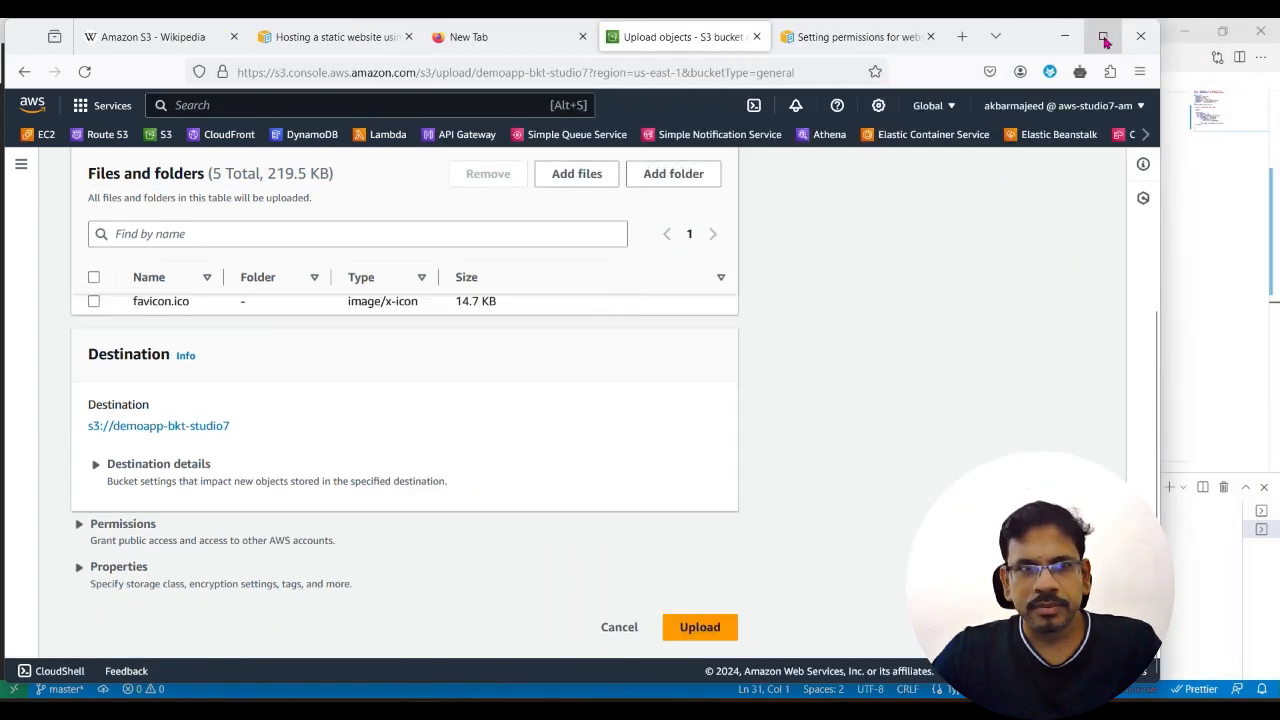
pyautogui.scroll(4, 329, 417)
pyautogui.scroll(-3, 443, 540)
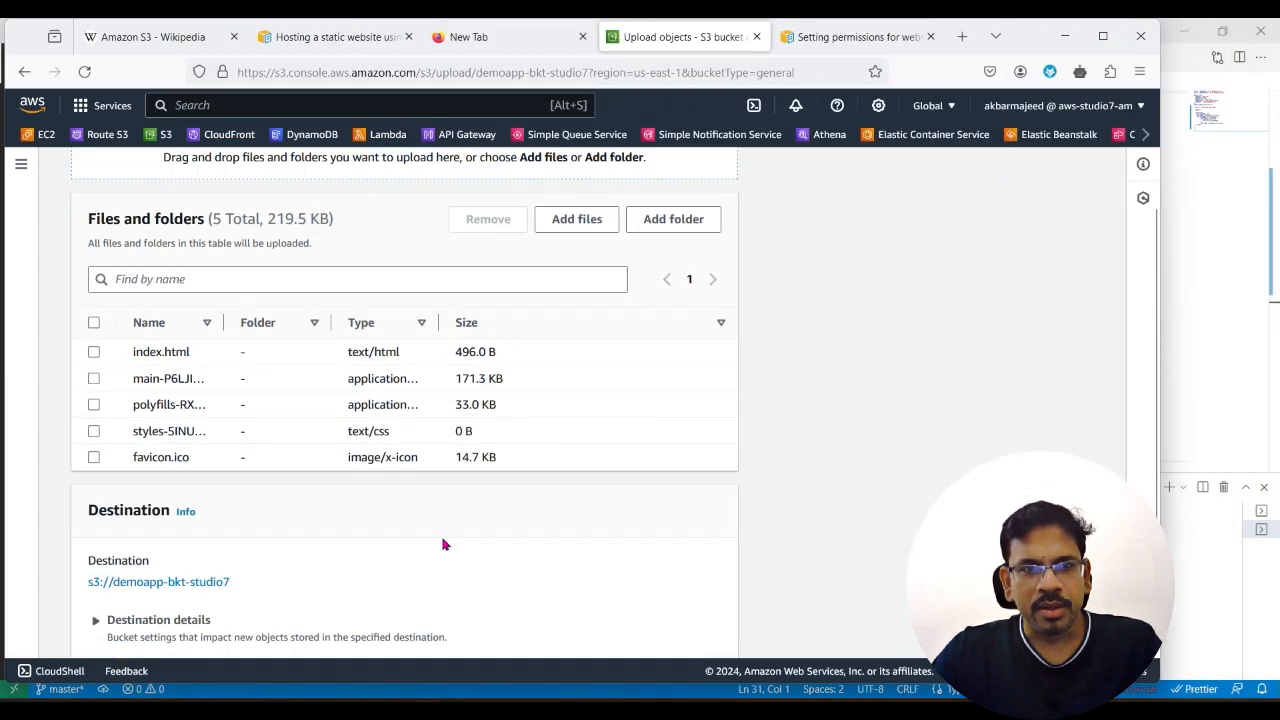
pyautogui.scroll(-3, 400, 420)
pyautogui.click(697, 628)
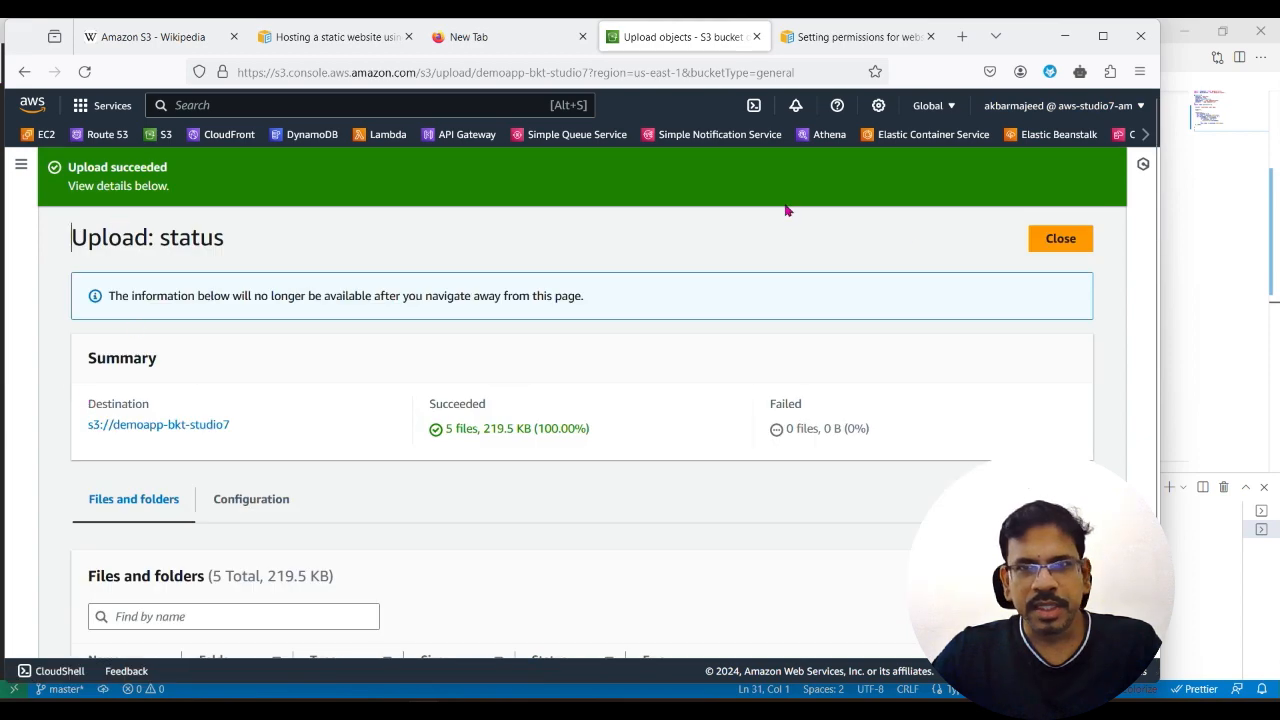
pyautogui.click(1048, 244)
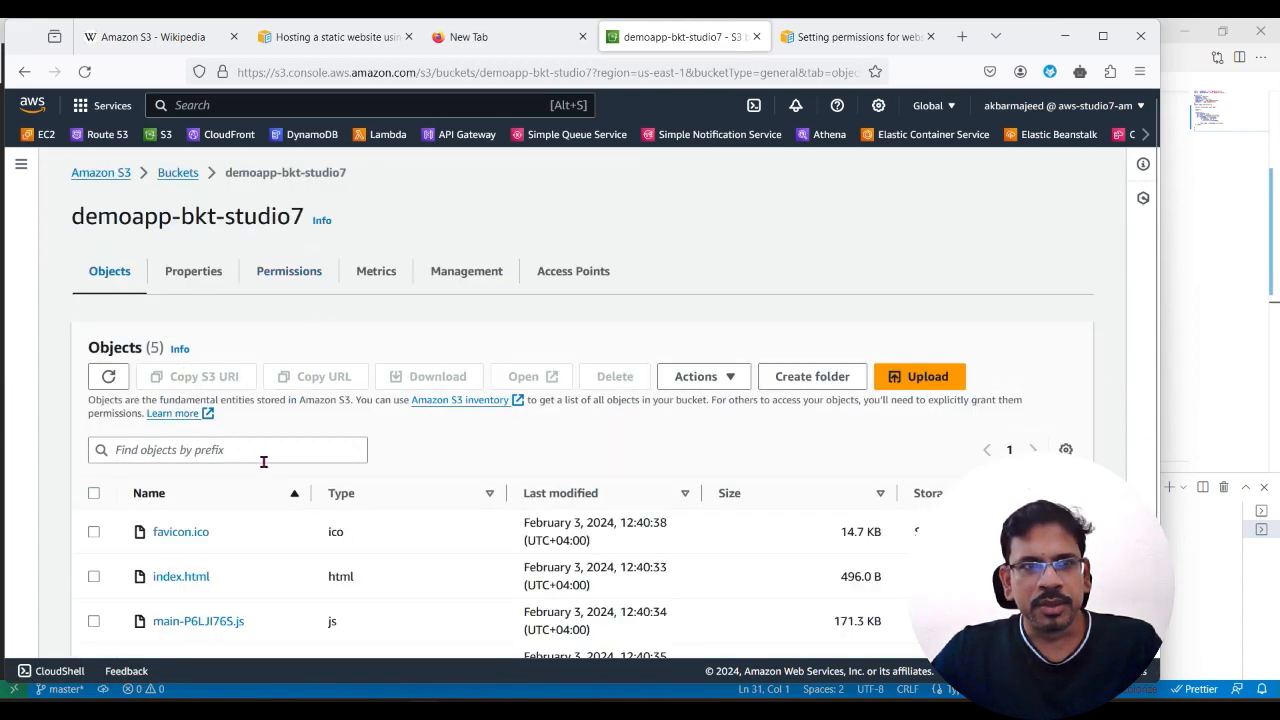
# Step: Copy the bucket website endpoint from the static website hosting properties of demoapp-bkt-studio7
pyautogui.click(187, 273)
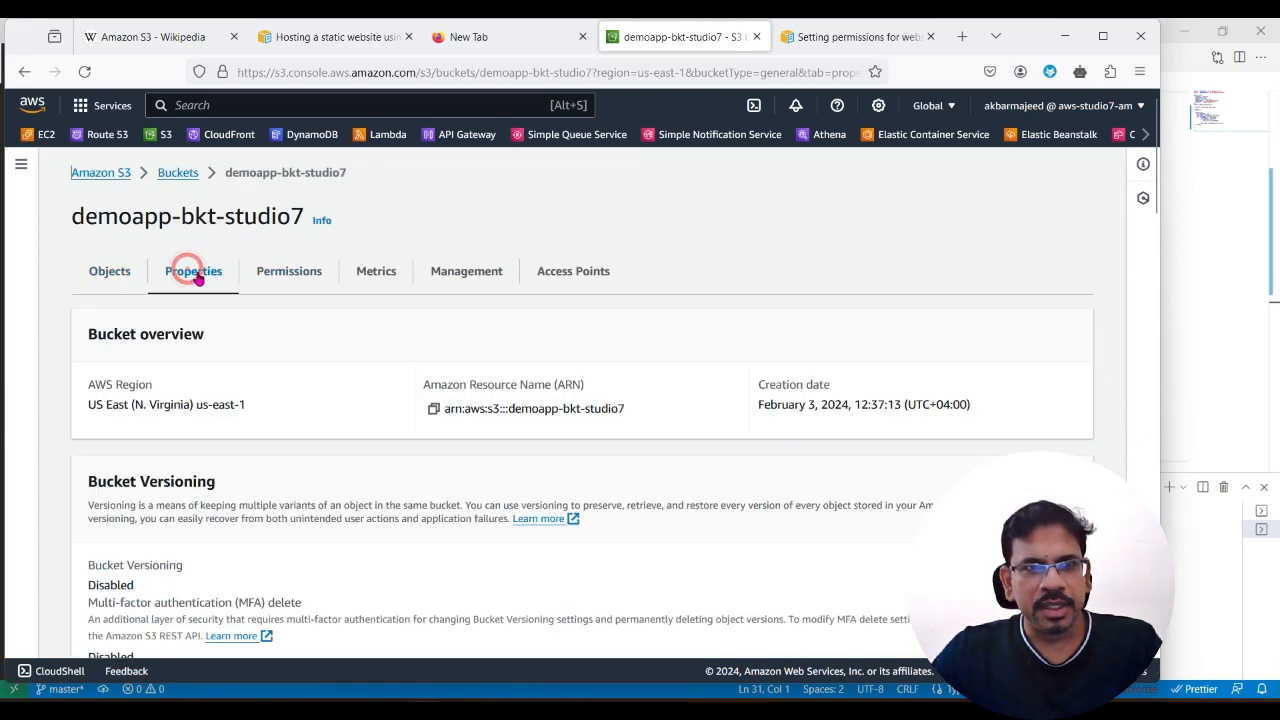
pyautogui.scroll(-20, 330, 455)
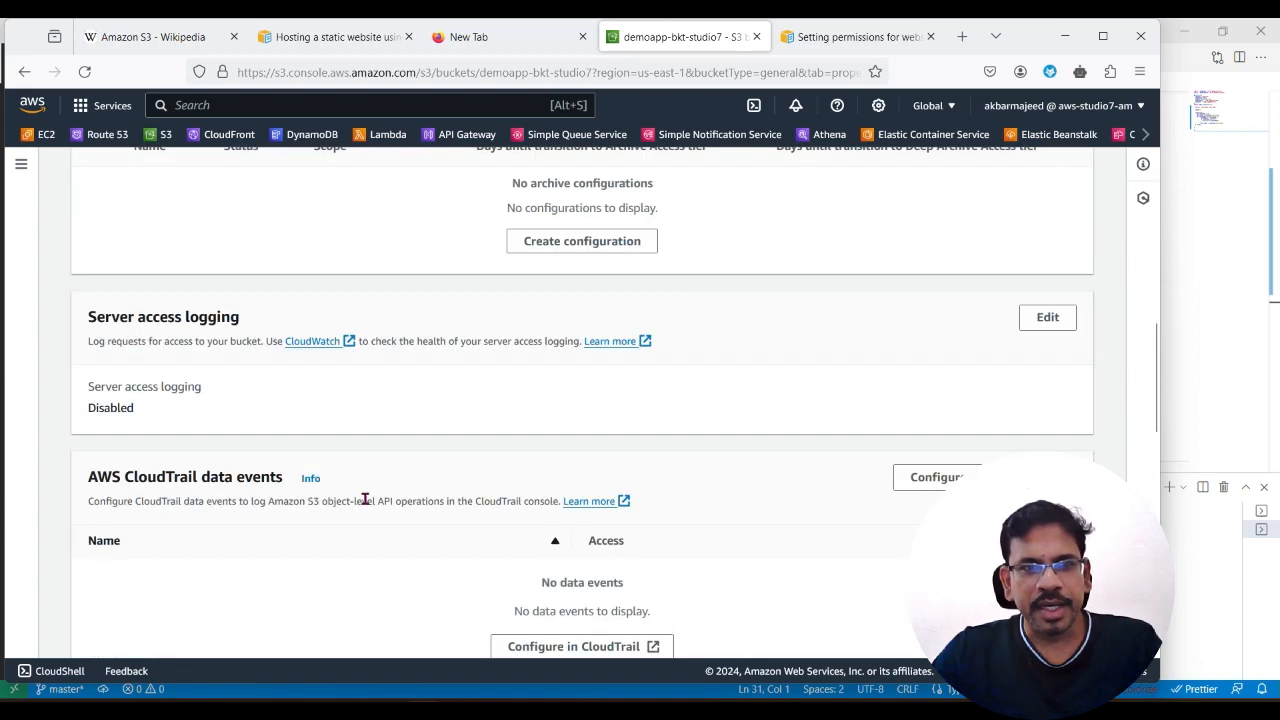
pyautogui.scroll(-5, 368, 507)
pyautogui.scroll(-3, 308, 458)
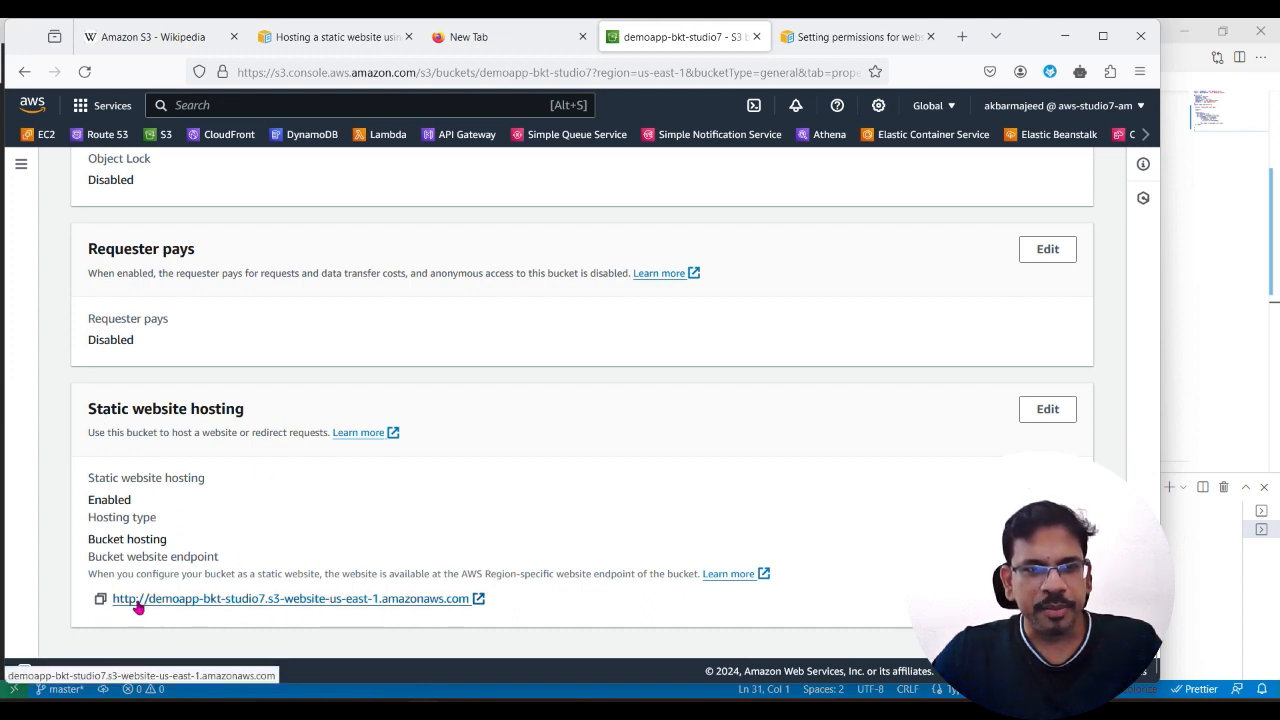
pyautogui.click(100, 598)
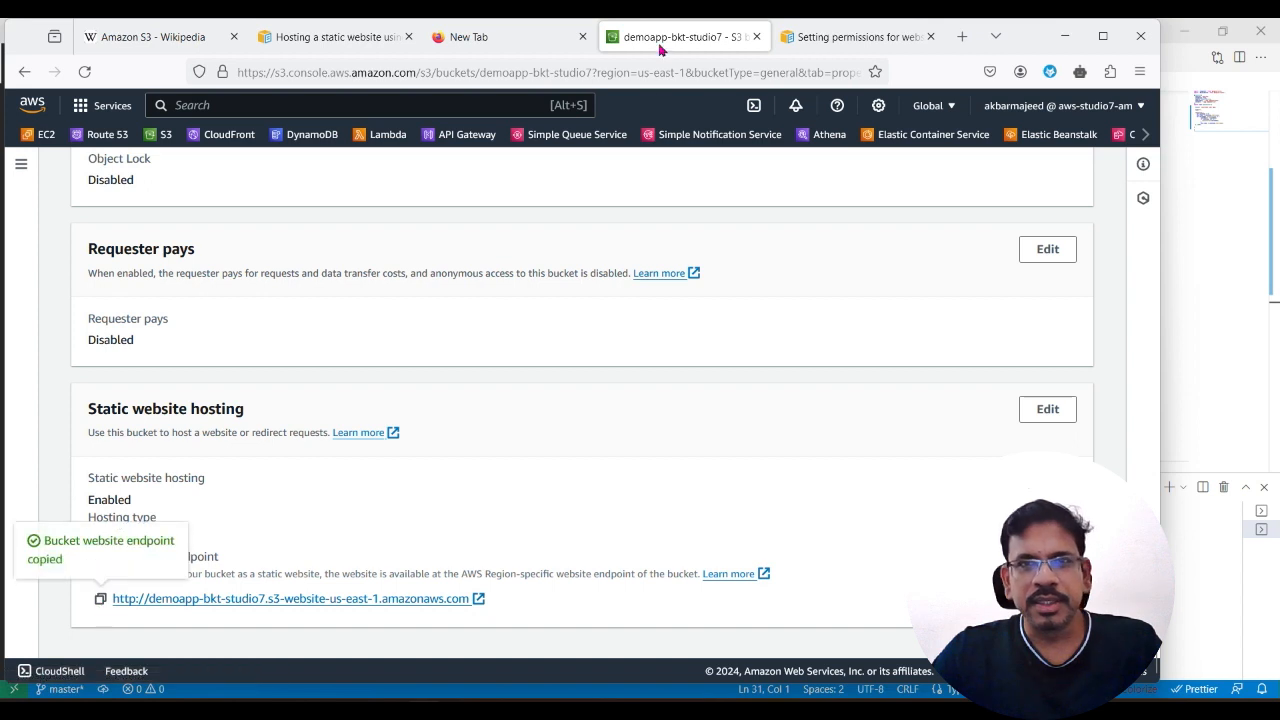
# Step: Open the copied bucket website endpoint in a new browser tab
pyautogui.click(968, 38)
pyautogui.click(757, 75)
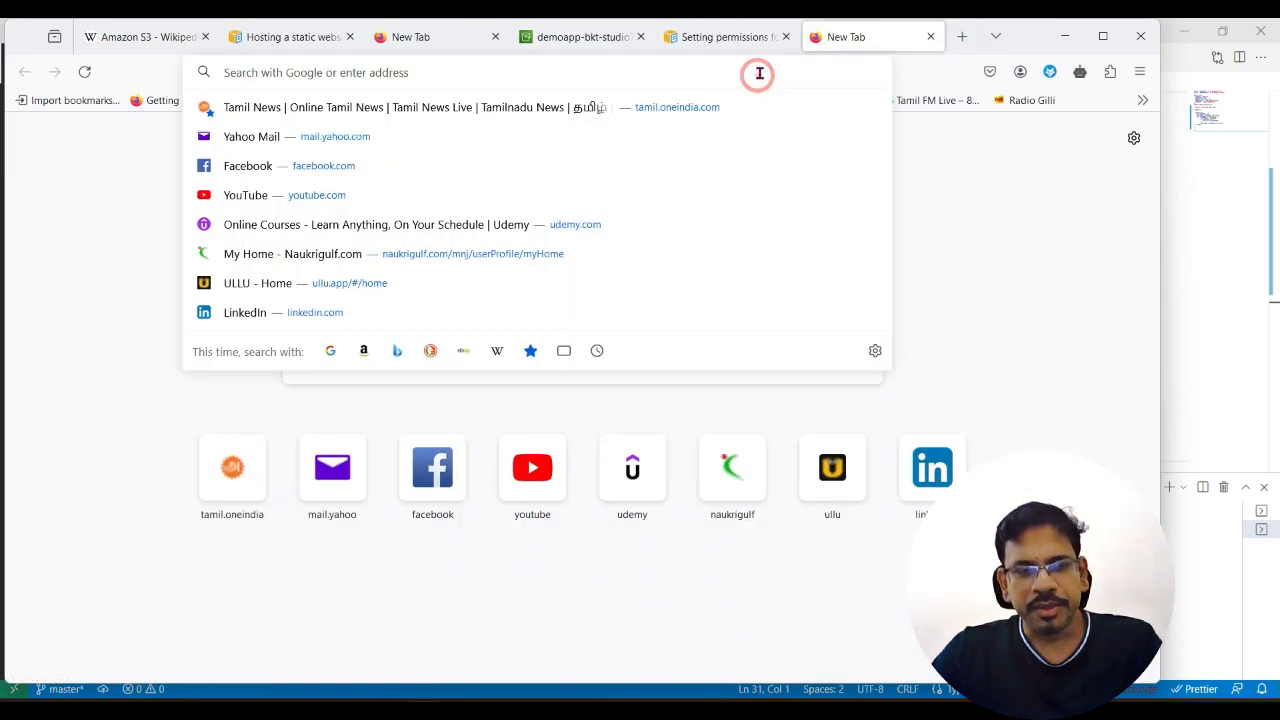
pyautogui.hotkey('ctrl', 'v')
pyautogui.press('Return')
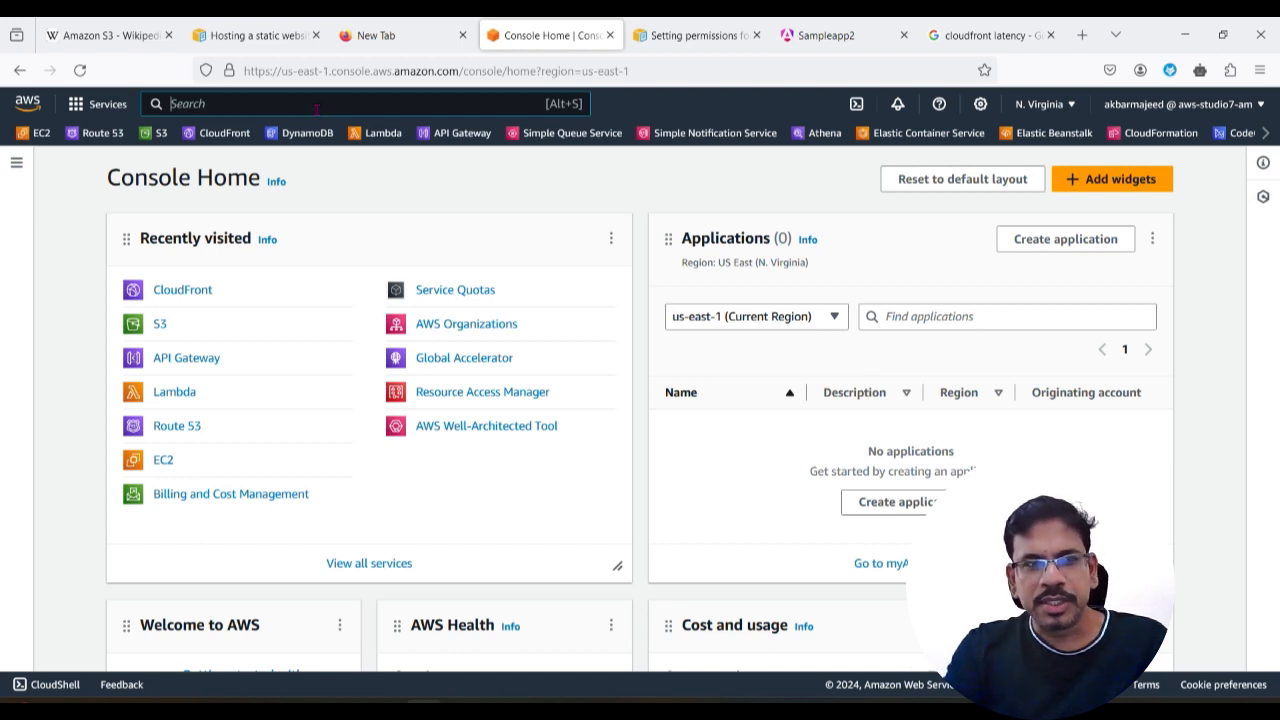
# Step: Search the AWS console for cloudfront, open the CloudFront service, and start creating a distribution
pyautogui.write('cloudfrt')
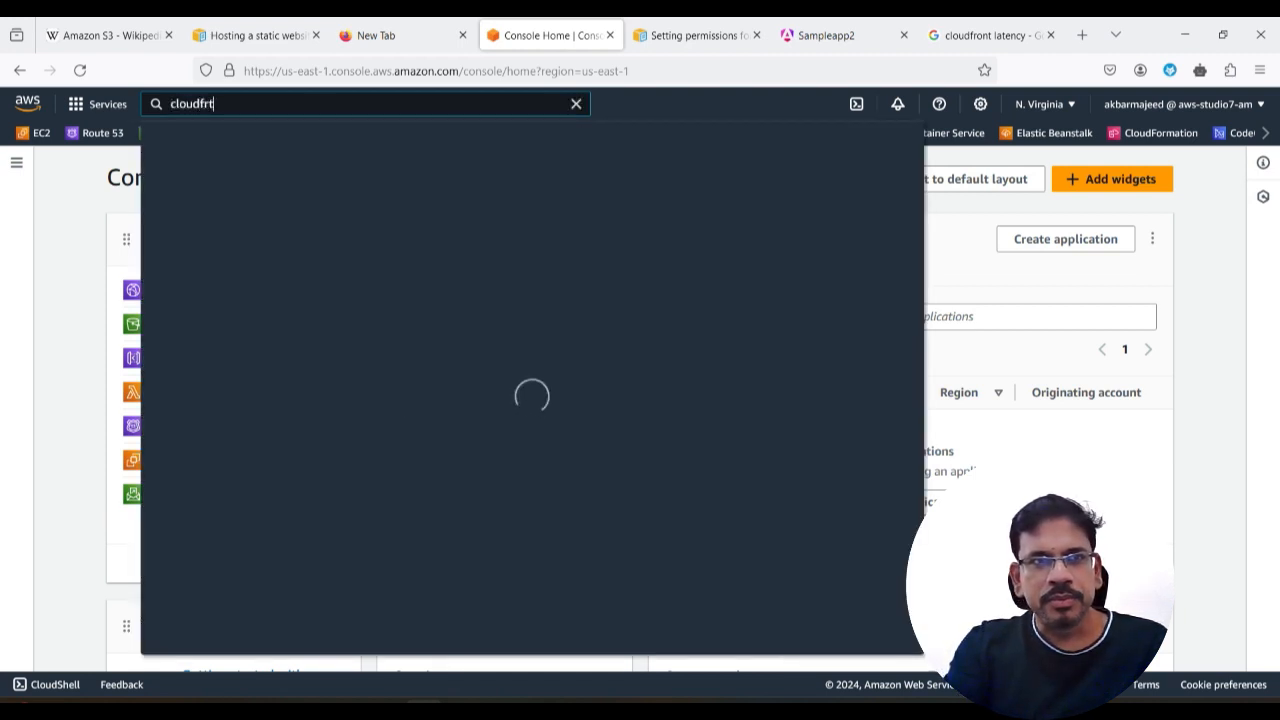
pyautogui.press('BackSpace')
pyautogui.write('ont')
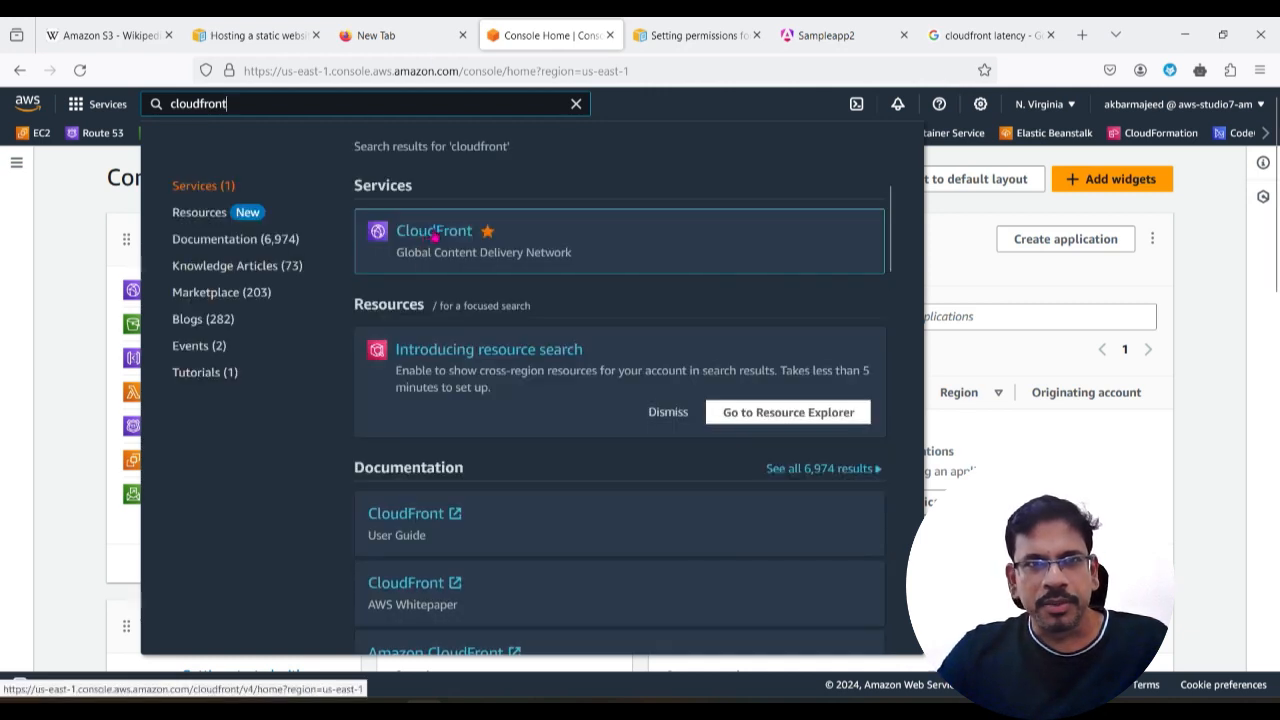
pyautogui.click(426, 232)
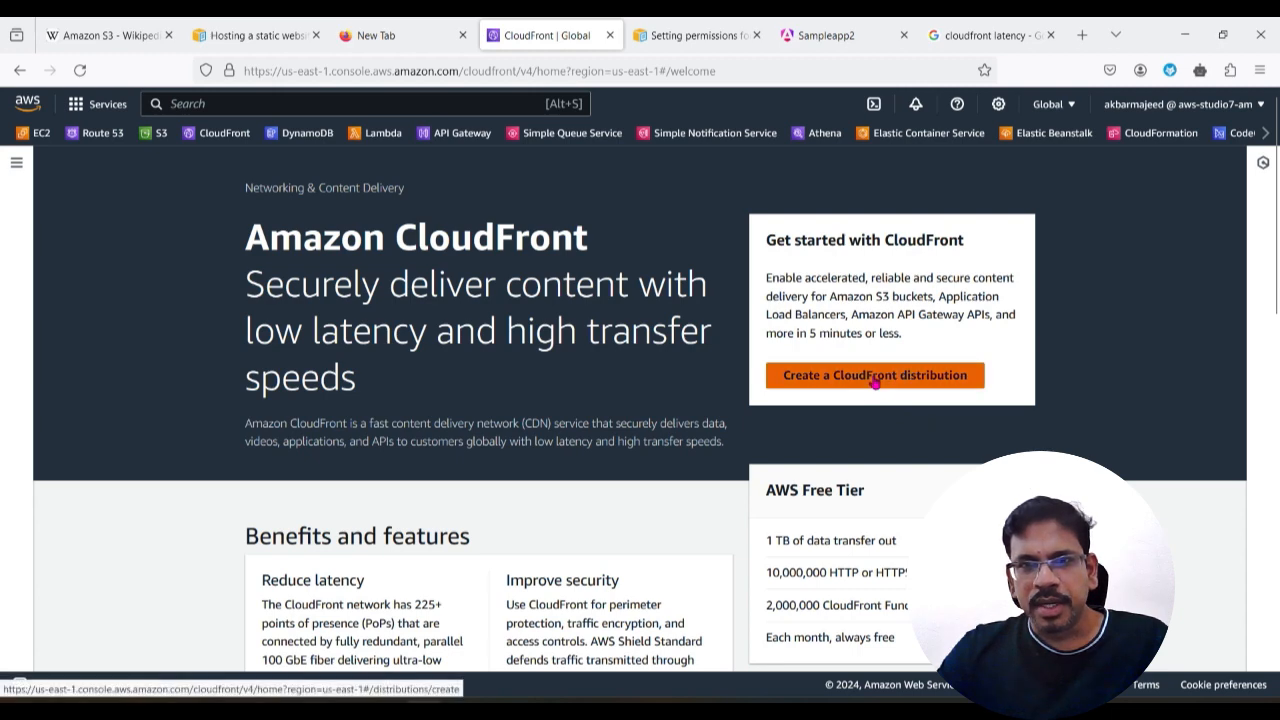
pyautogui.click(875, 378)
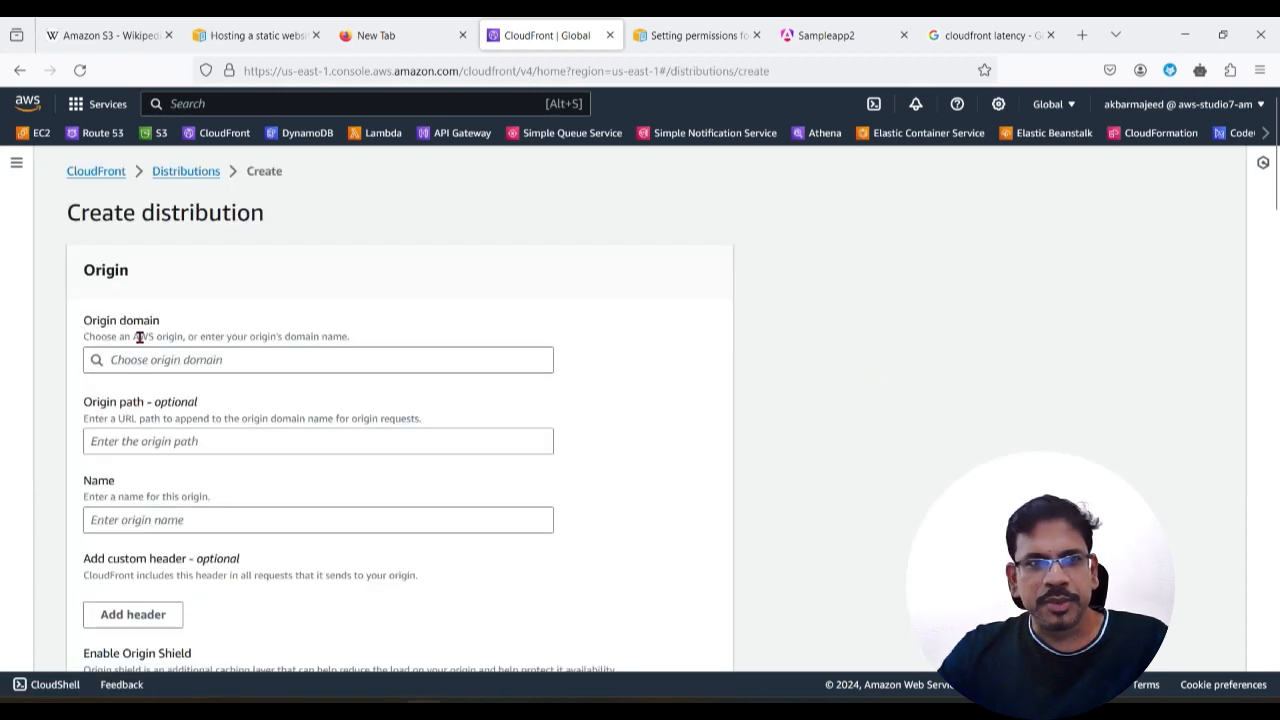
# Step: Choose demoapp-bkt-studio7.s3.amazonaws.com as the origin domain and switch it to the bucket's website endpoint
pyautogui.scroll(-2, 217, 430)
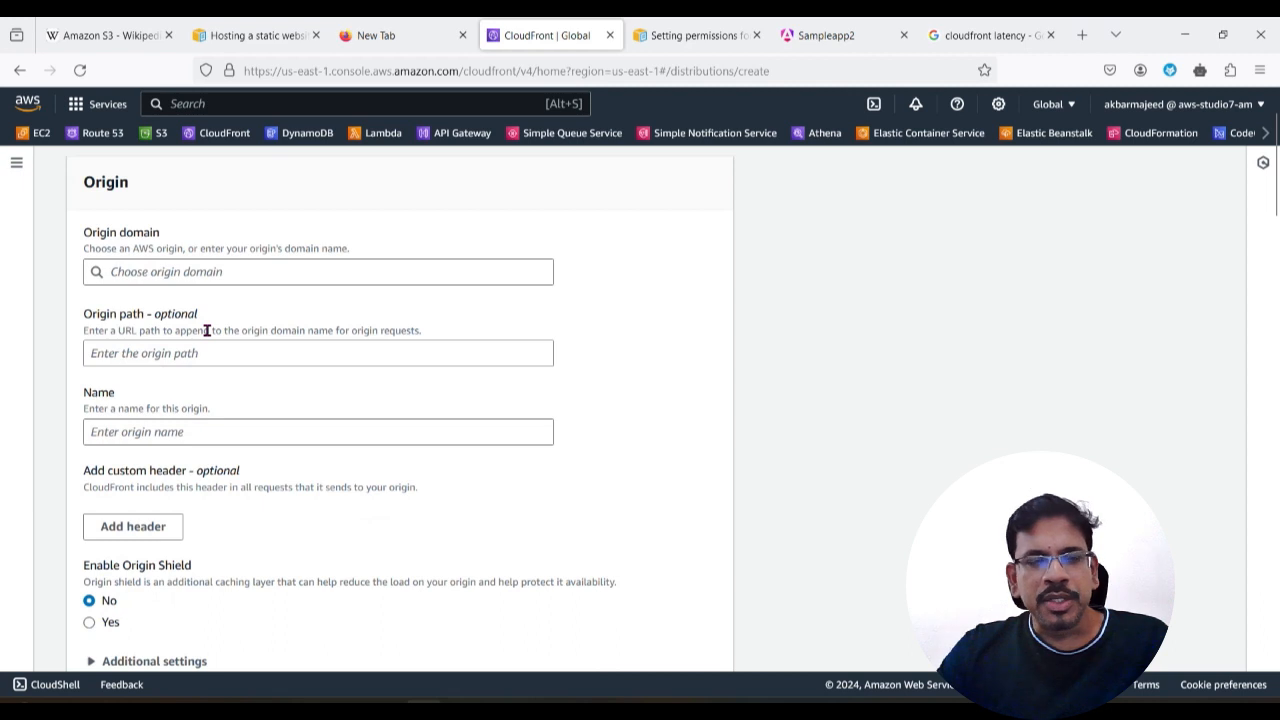
pyautogui.click(170, 277)
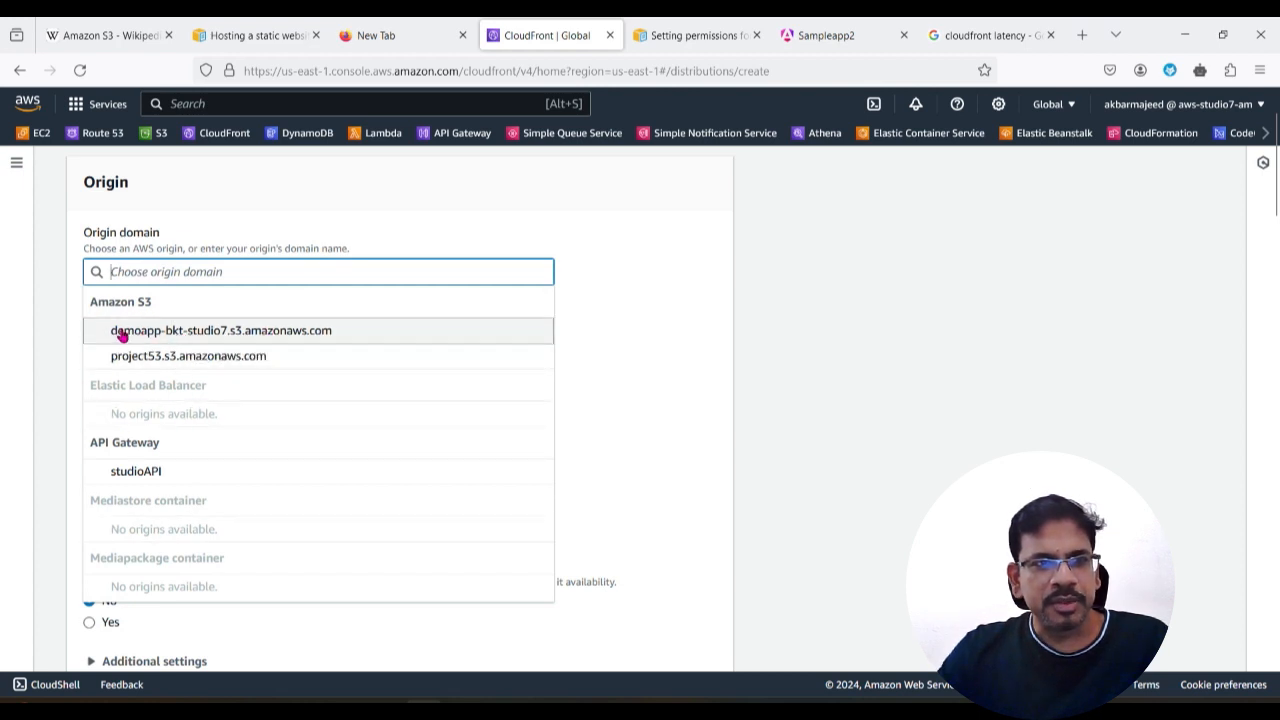
pyautogui.click(254, 337)
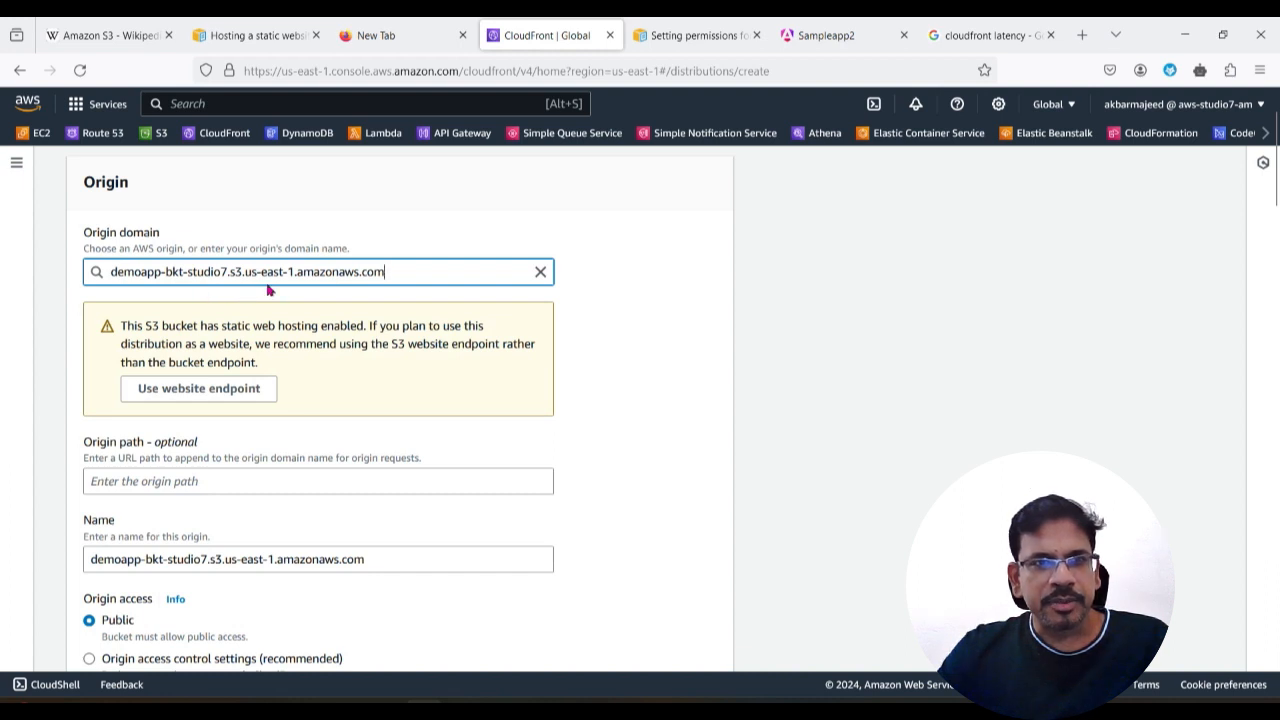
pyautogui.click(193, 390)
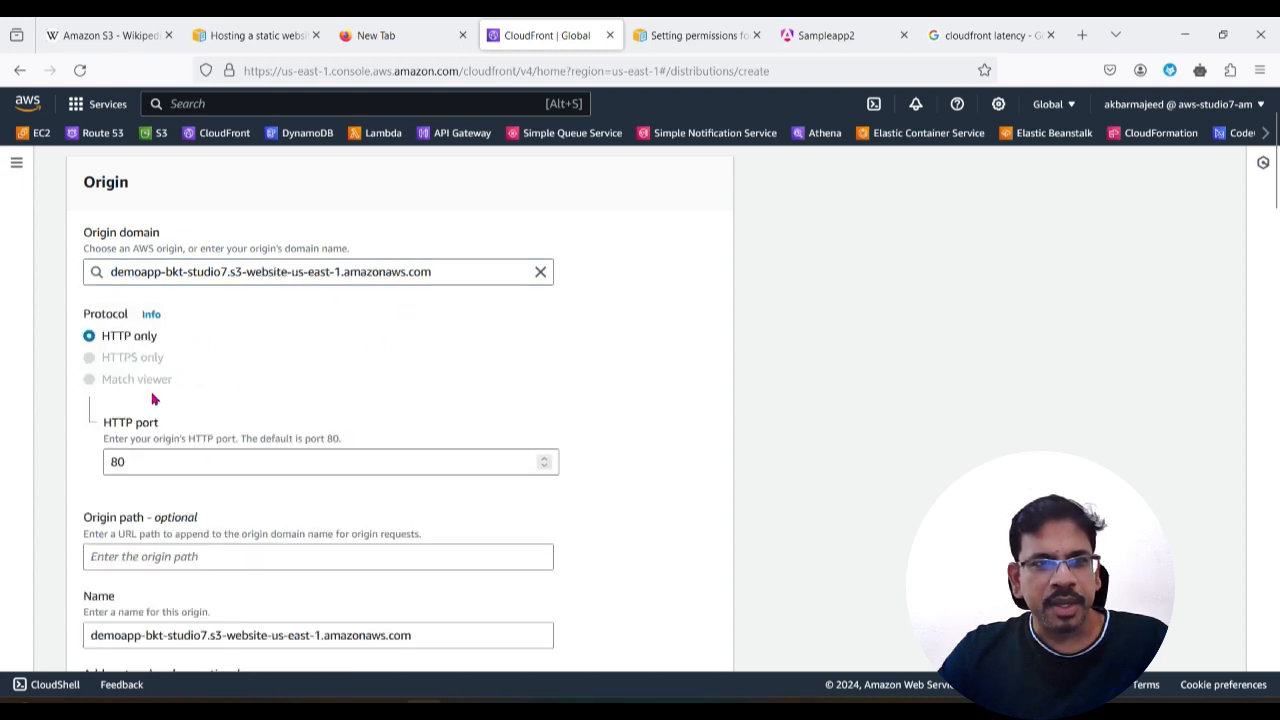
# Step: Keep the default origin and cache behavior settings and choose not to enable security protections for the Web Application Firewall
pyautogui.scroll(-3, 185, 517)
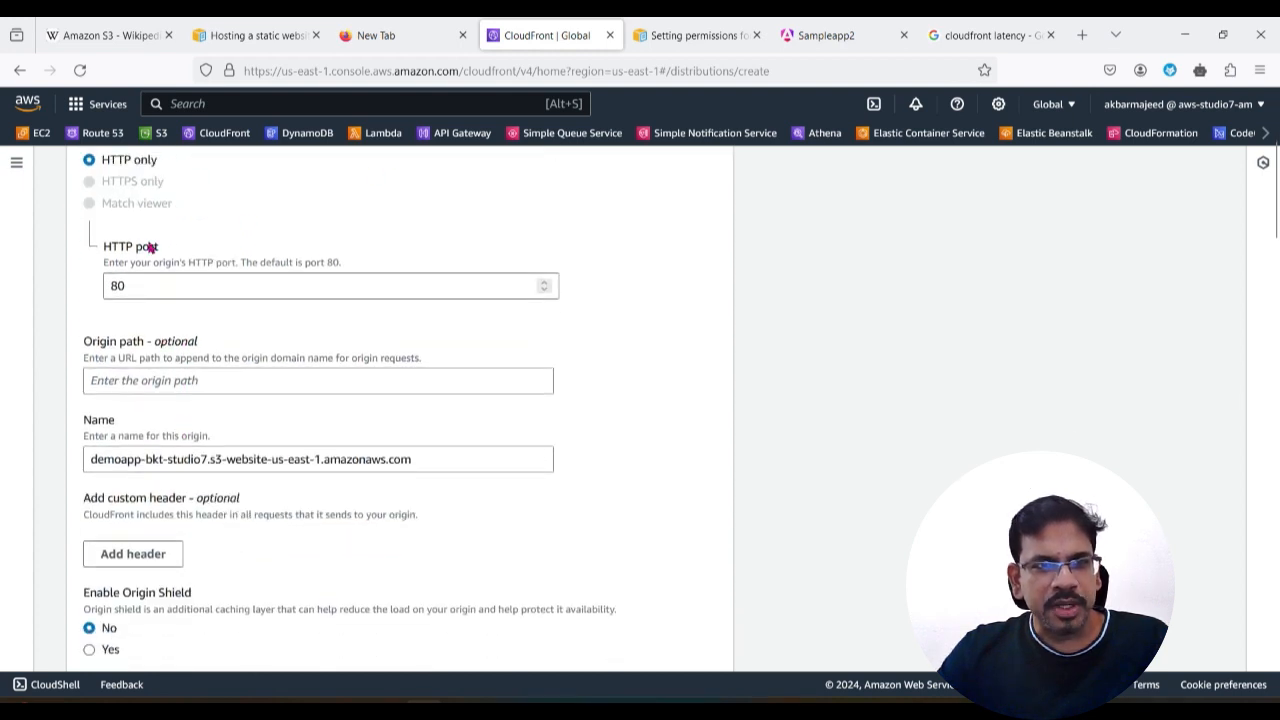
pyautogui.scroll(-5, 232, 530)
pyautogui.scroll(-3, 260, 520)
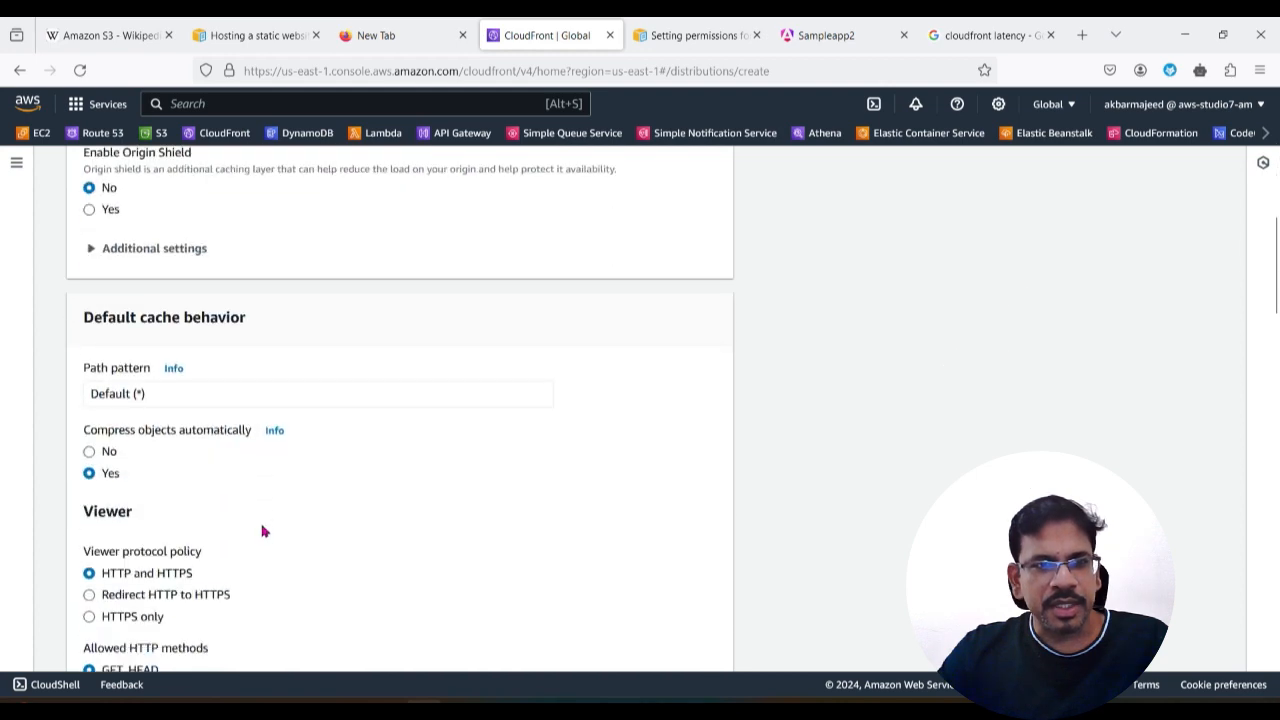
pyautogui.scroll(-8, 264, 535)
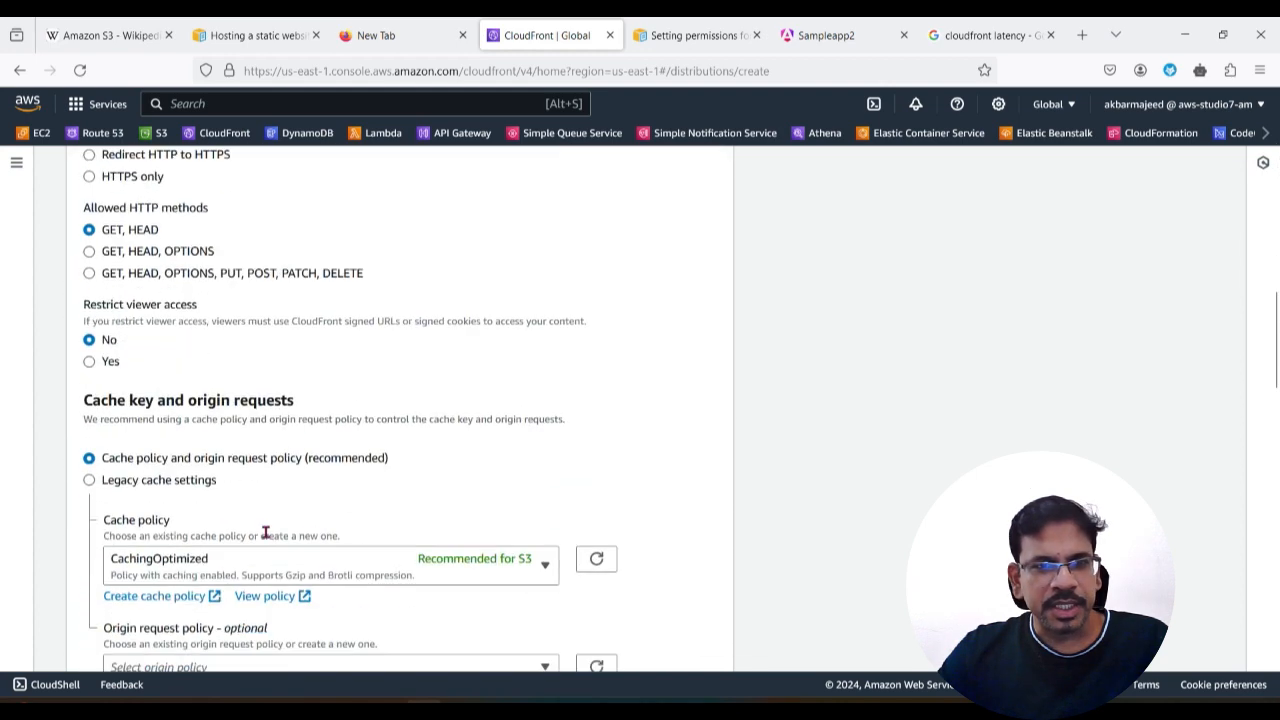
pyautogui.scroll(-3, 258, 562)
pyautogui.scroll(-4, 271, 503)
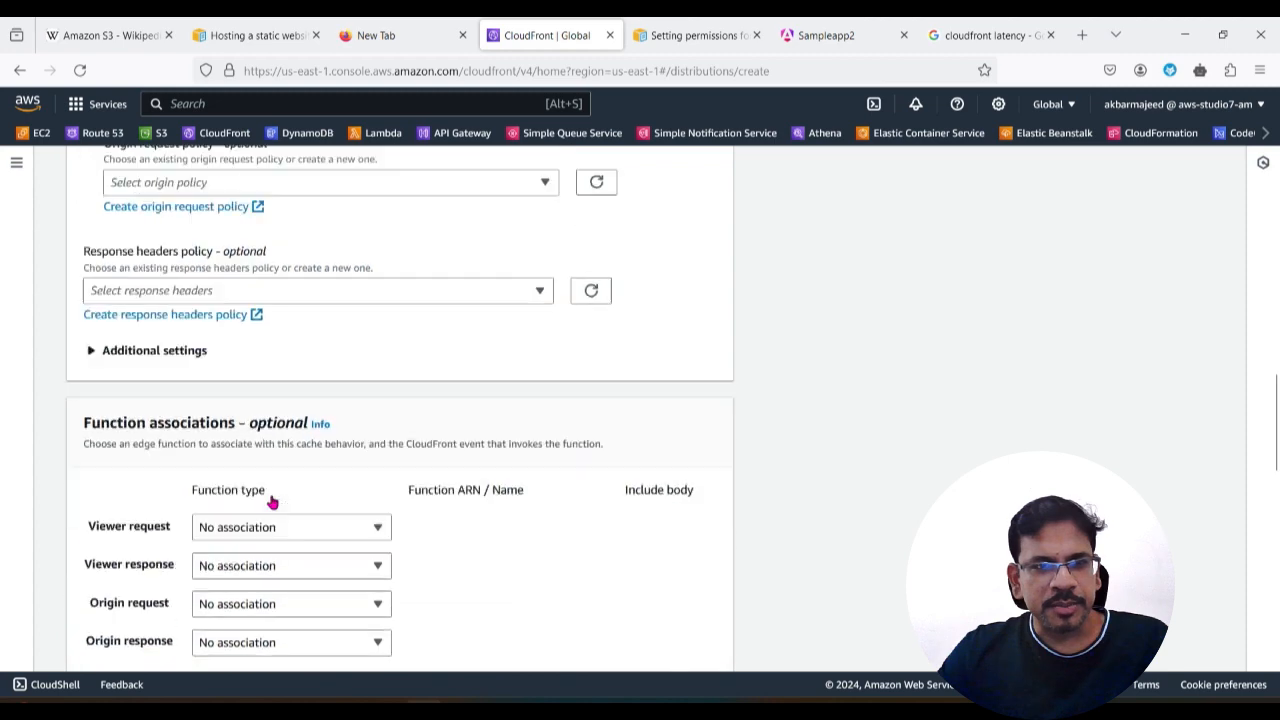
pyautogui.scroll(-5, 272, 505)
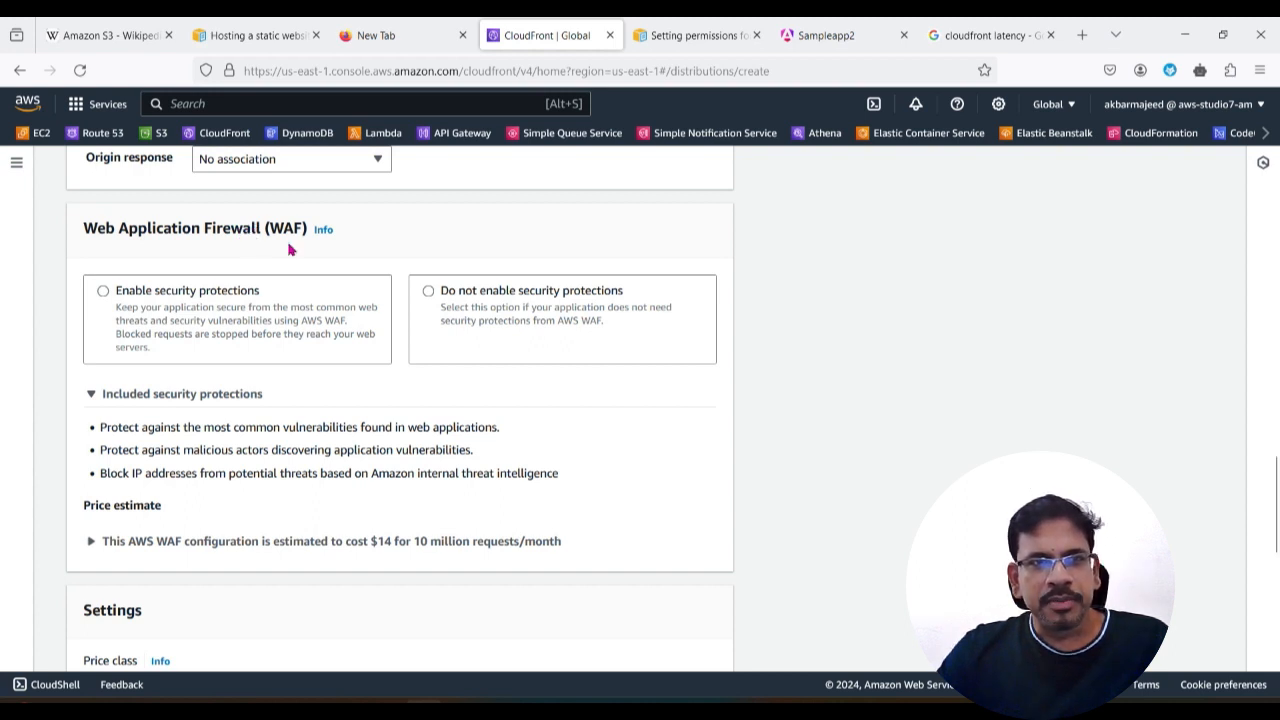
pyautogui.click(428, 292)
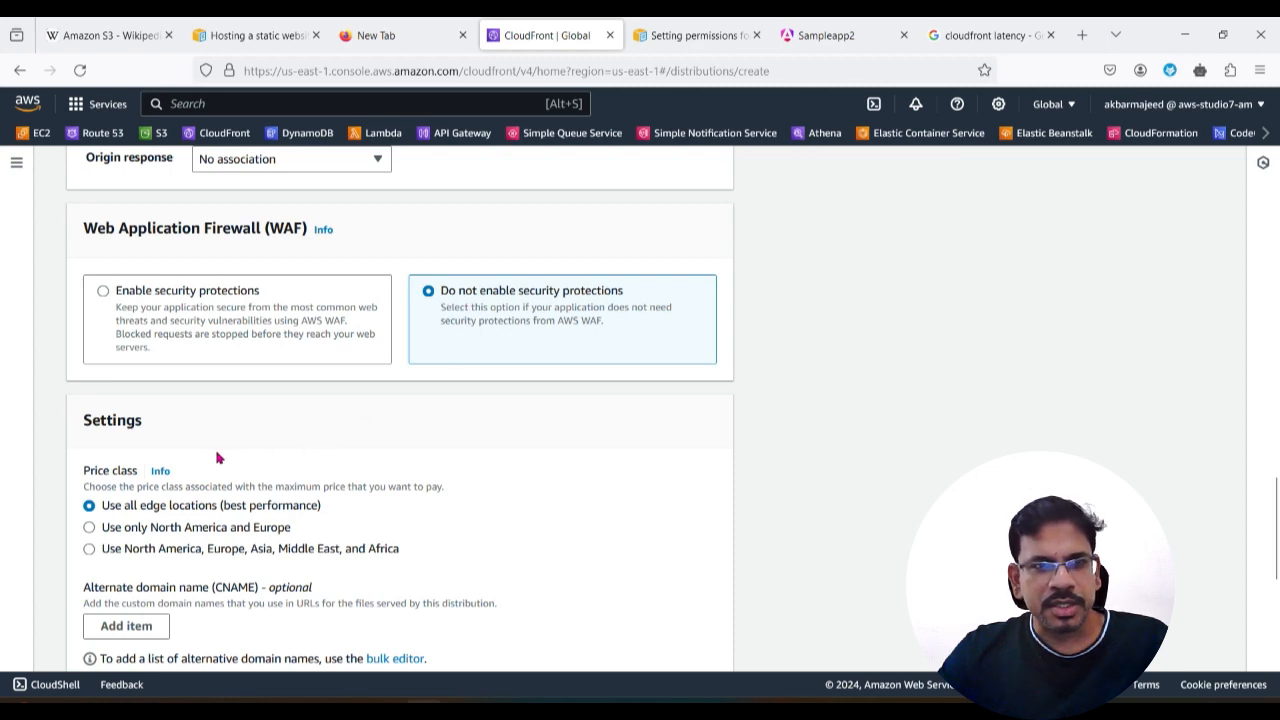
# Step: Leave the remaining distribution settings at their defaults and create the CloudFront distribution
pyautogui.scroll(-5, 283, 532)
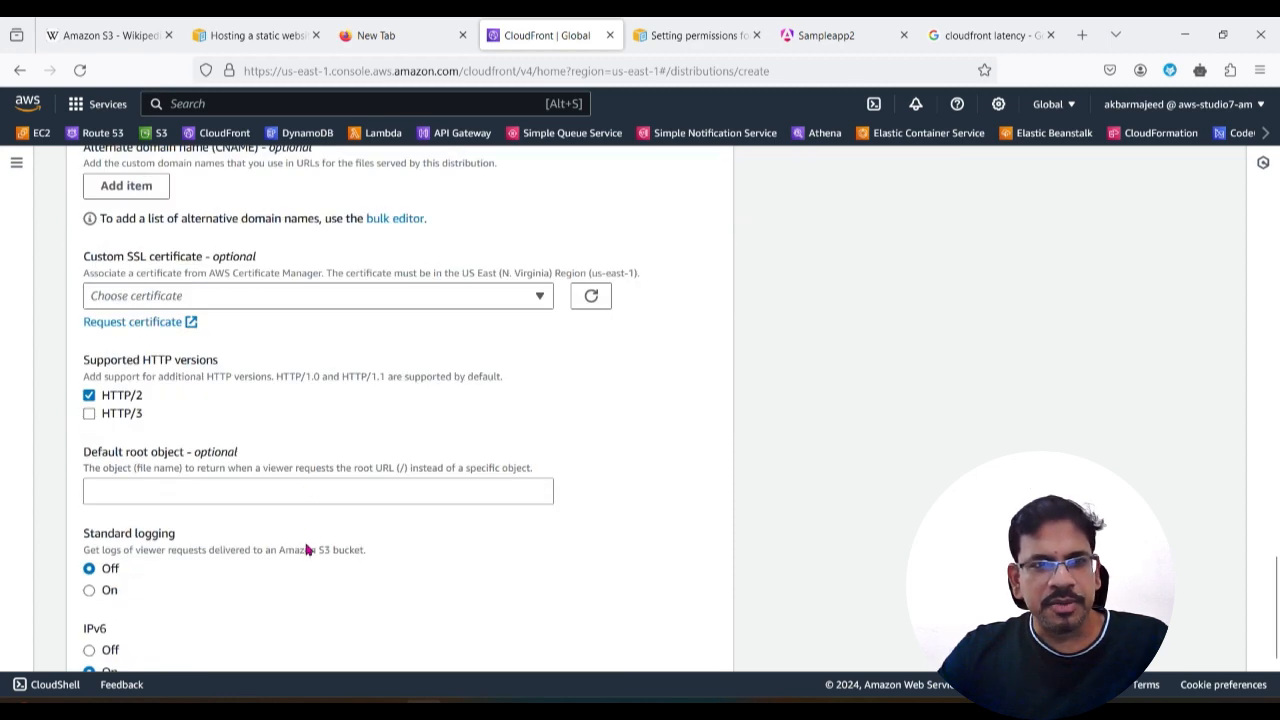
pyautogui.scroll(-2, 310, 548)
pyautogui.click(660, 642)
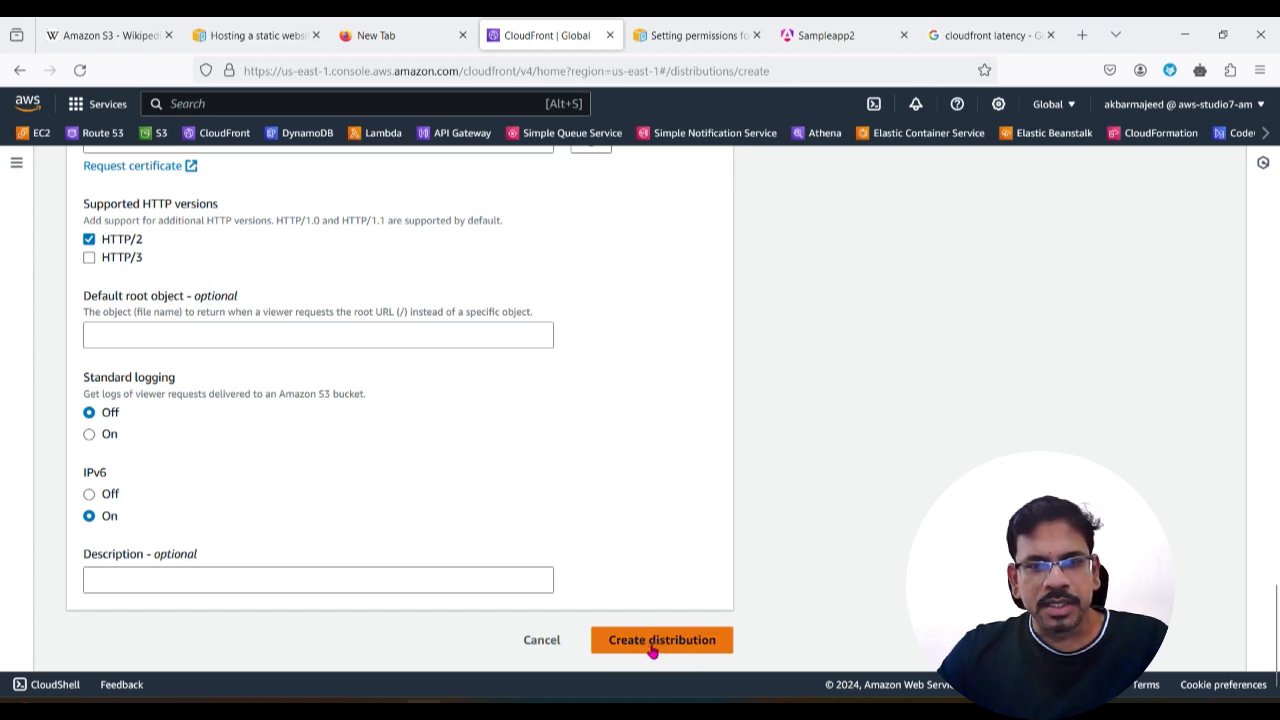
pyautogui.click(651, 650)
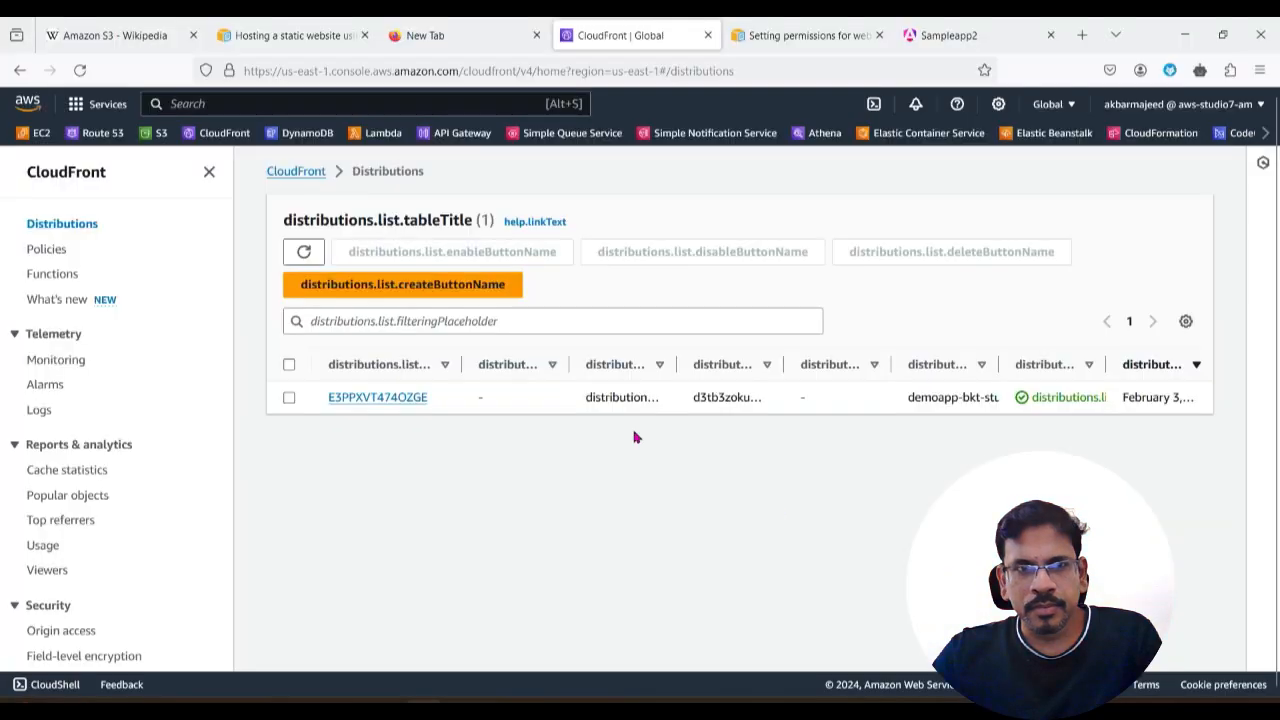
# Step: Open the details of the demoapp-bkt-studio7 distribution from the CloudFront distributions list
pyautogui.click(371, 523)
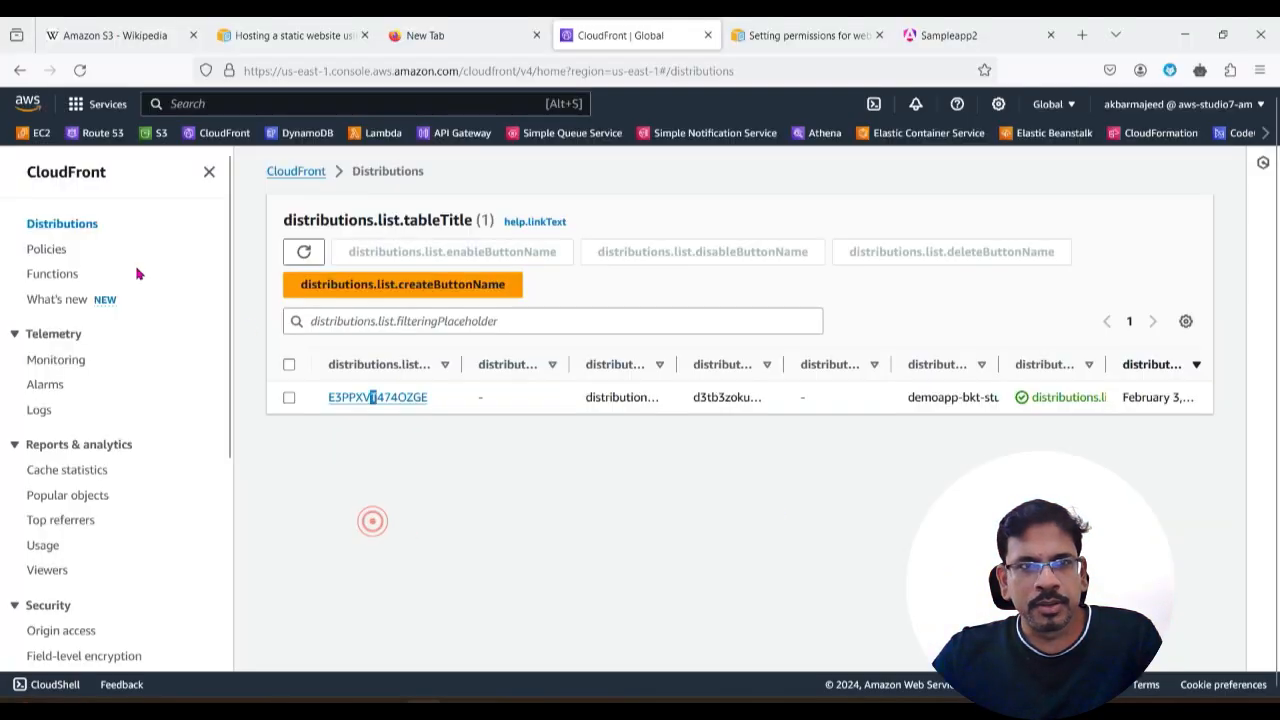
pyautogui.click(70, 224)
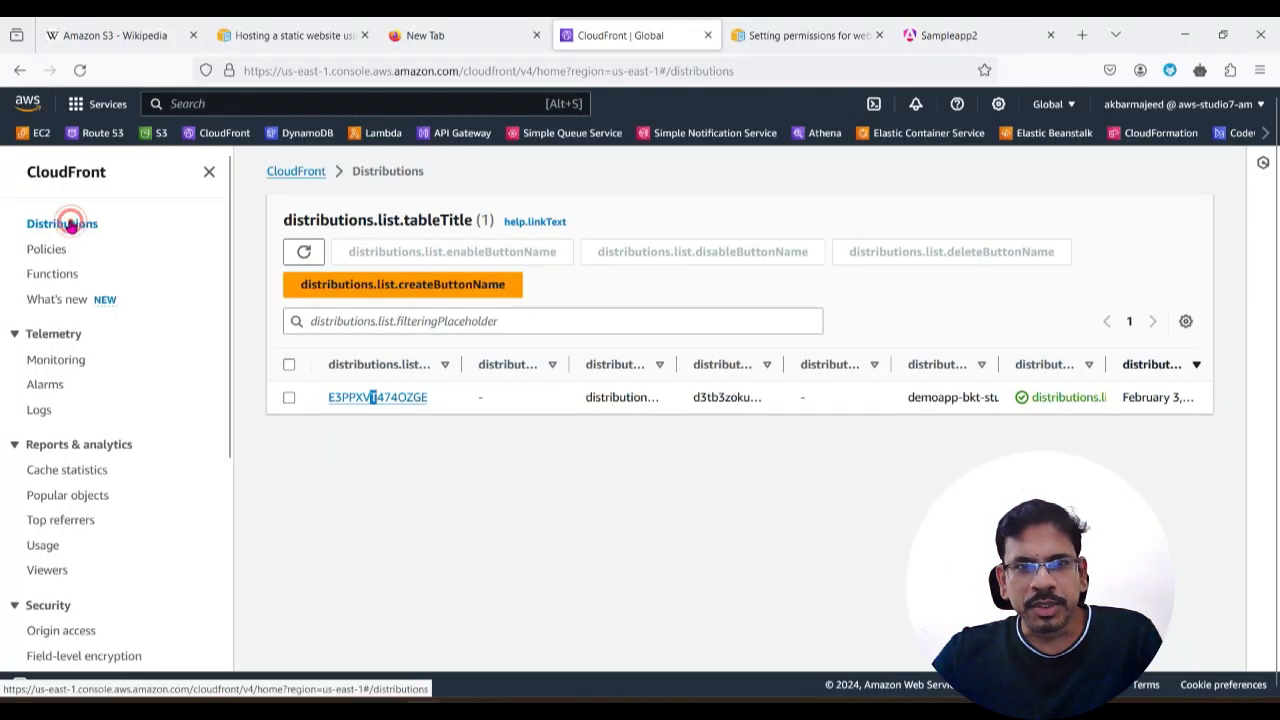
pyautogui.click(360, 399)
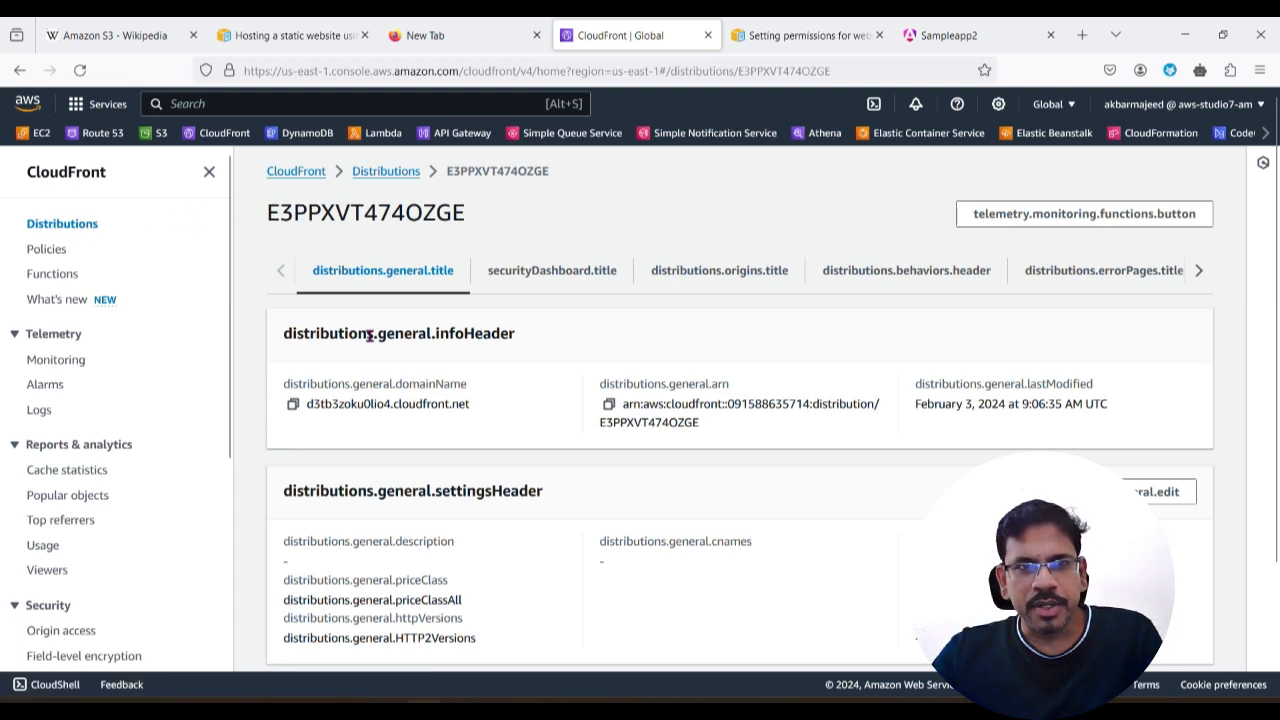
# Step: Copy the distribution's domain name from its general details
pyautogui.moveTo(264, 211); pyautogui.dragTo(489, 215)
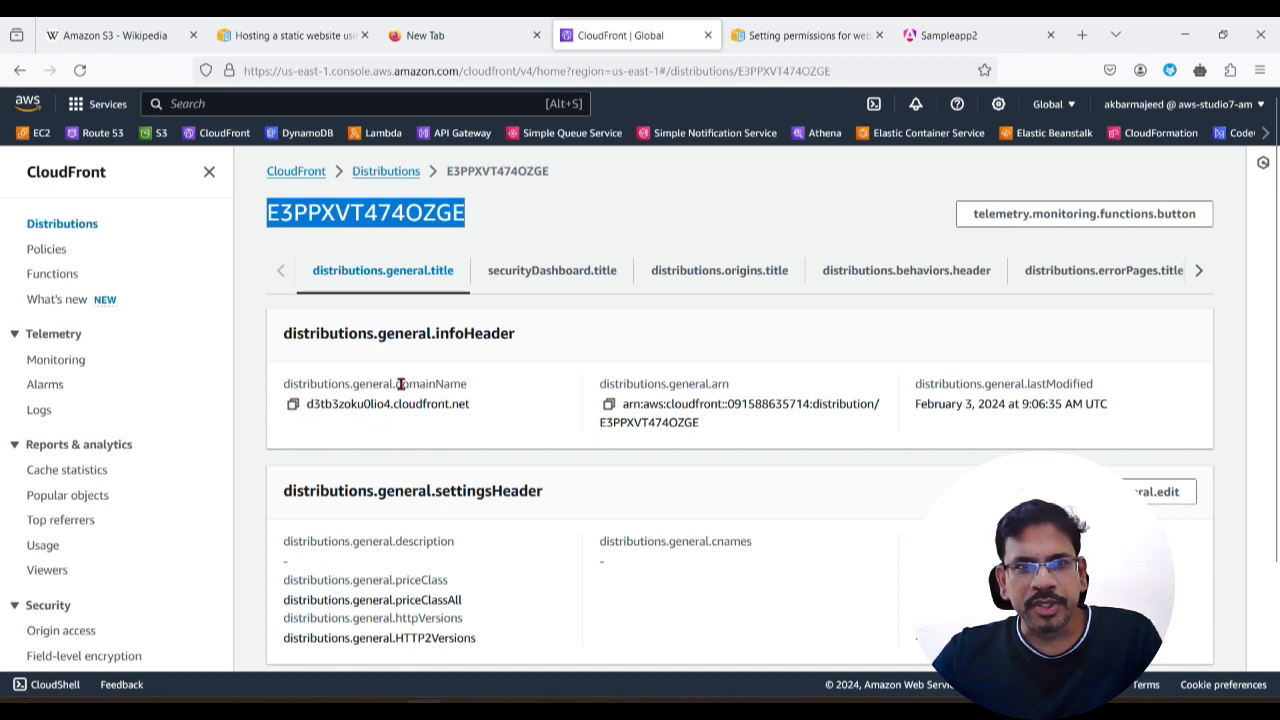
pyautogui.moveTo(400, 384); pyautogui.dragTo(468, 384)
pyautogui.click(293, 404)
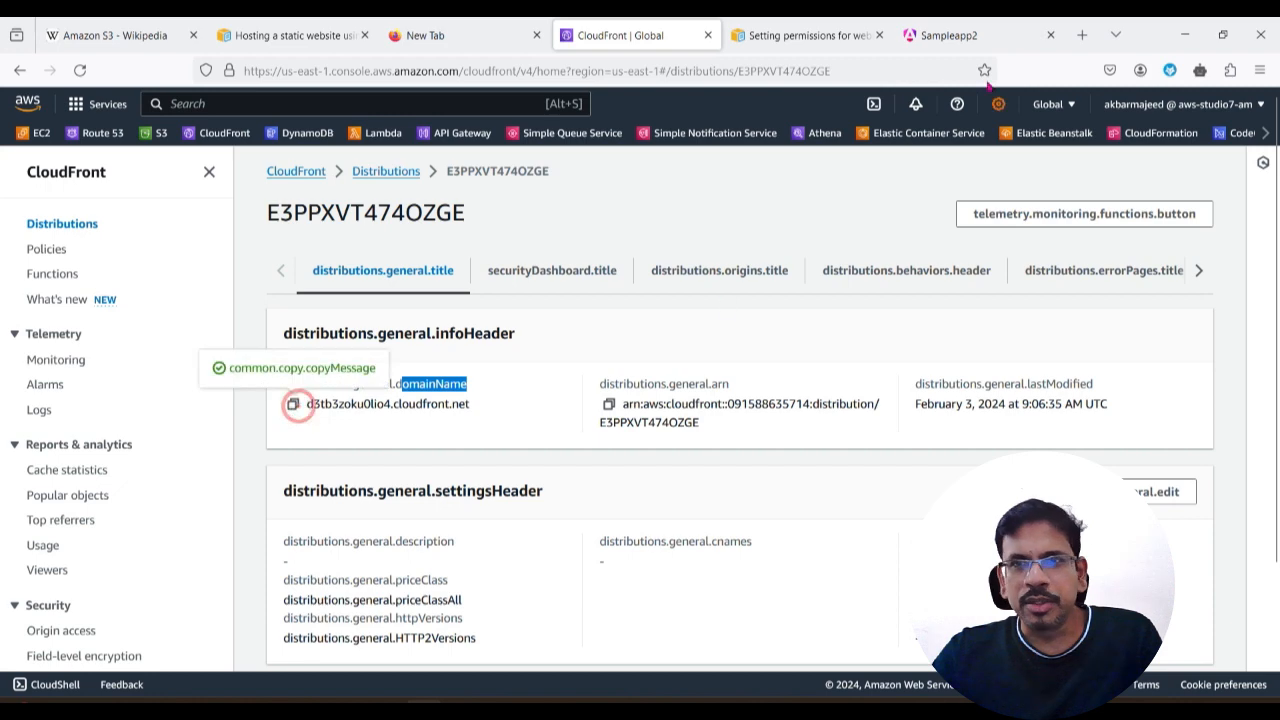
pyautogui.click(955, 36)
pyautogui.click(800, 70)
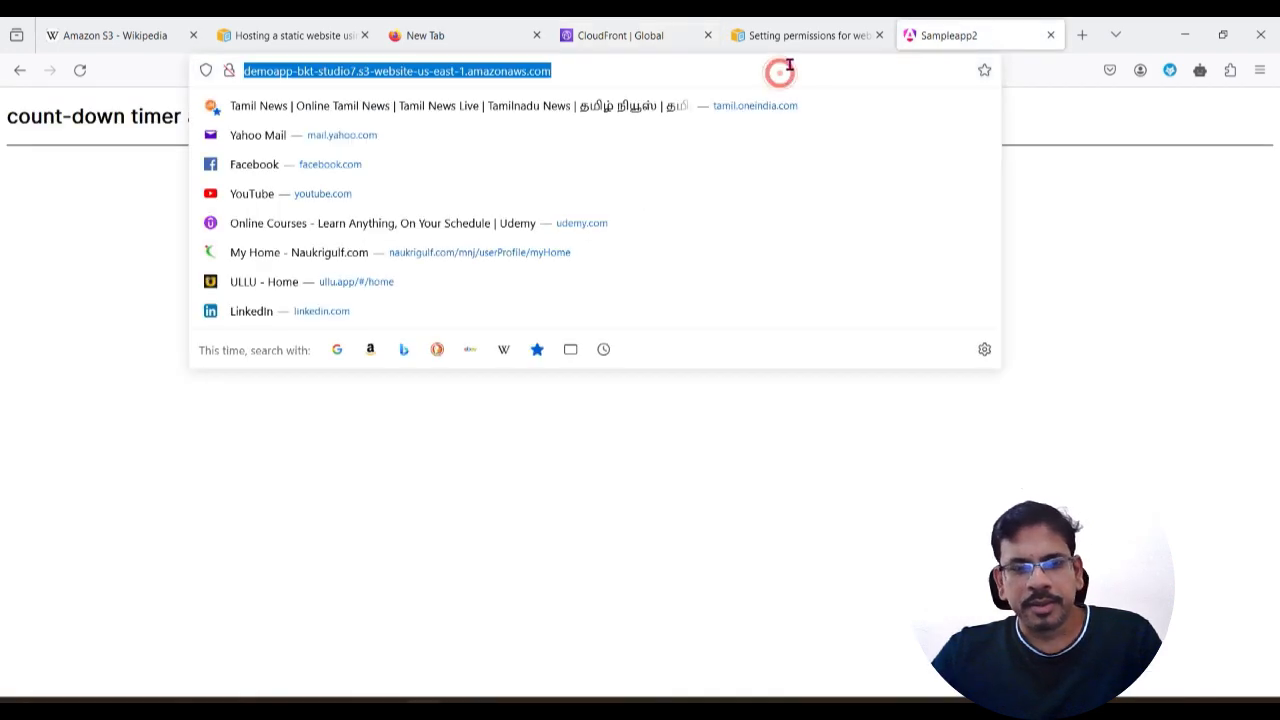
pyautogui.hotkey('ctrl', 'v')
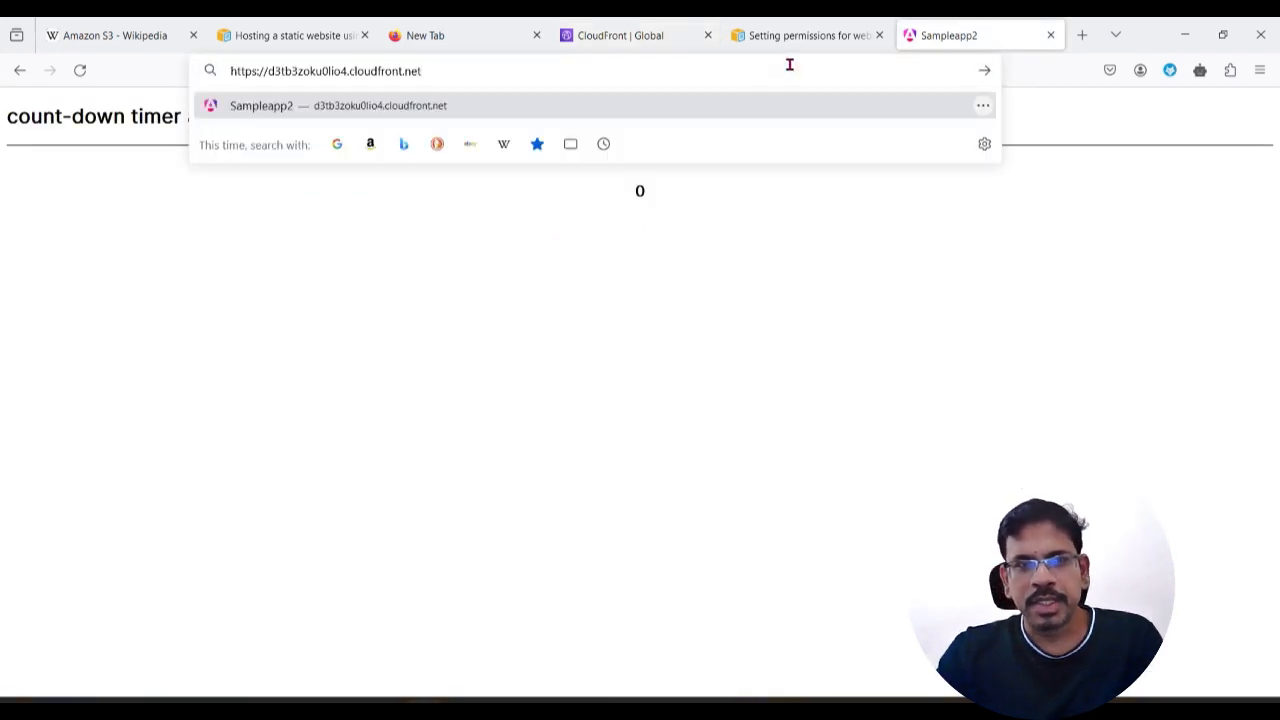
pyautogui.press('Return')
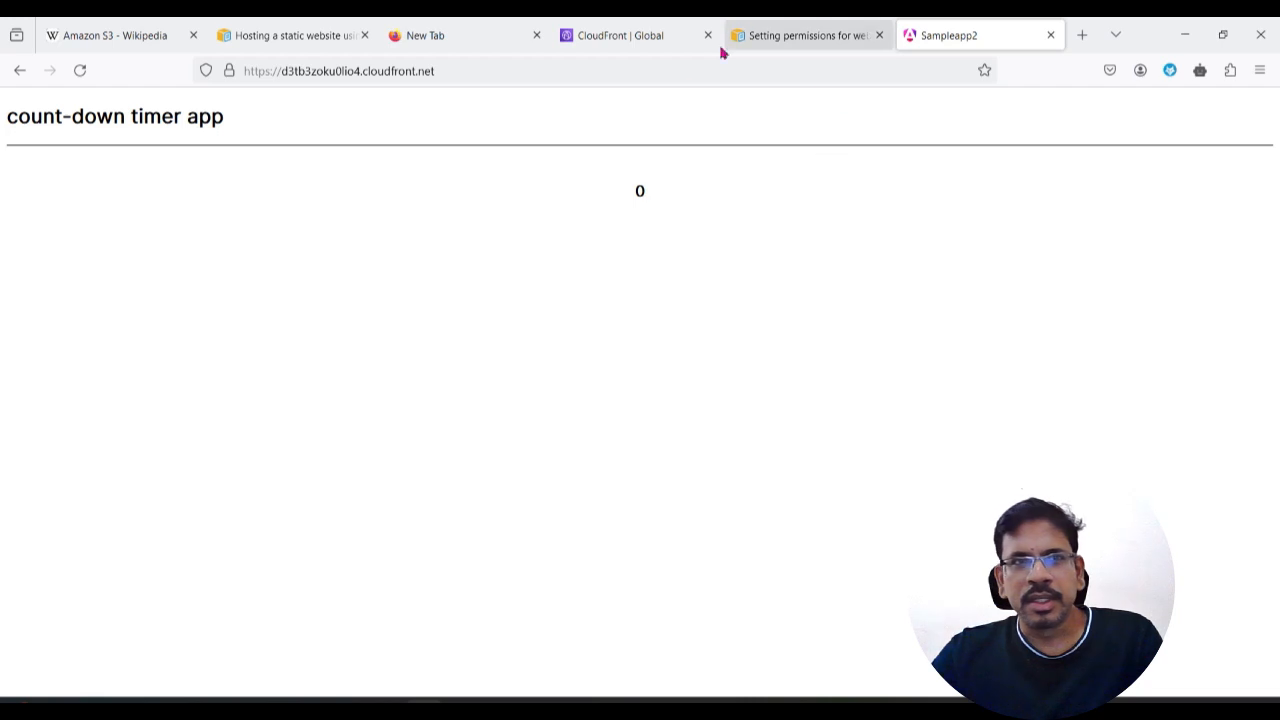
pyautogui.click(652, 37)
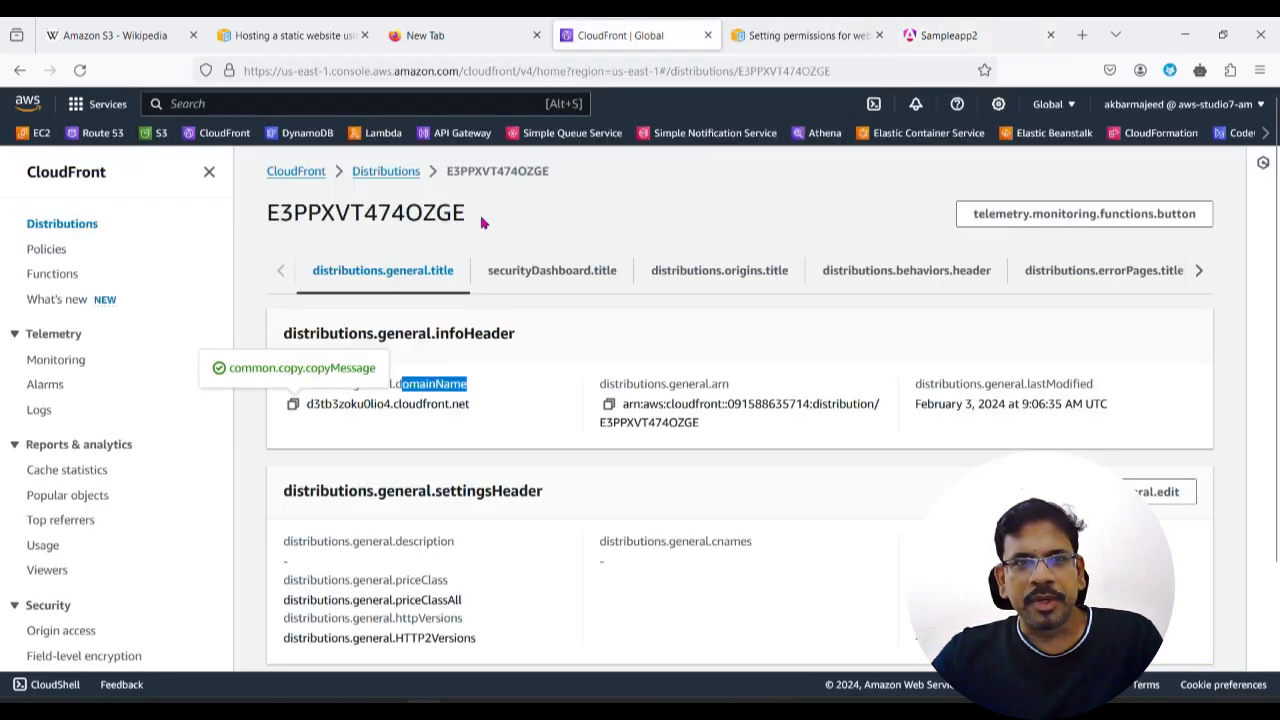